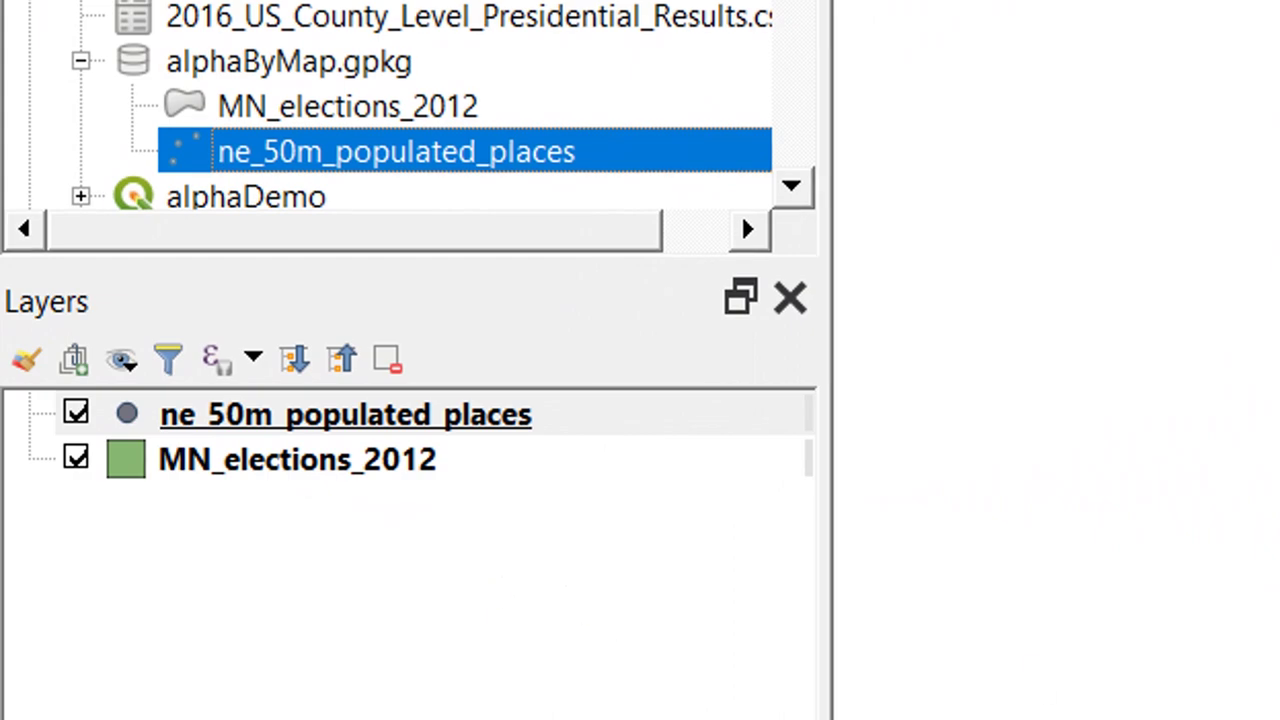
Step: Hide ne_50m_populated_places and make MN_elections_2012 the selected layer
{"action": "left_click", "coordinate": [78, 416]}
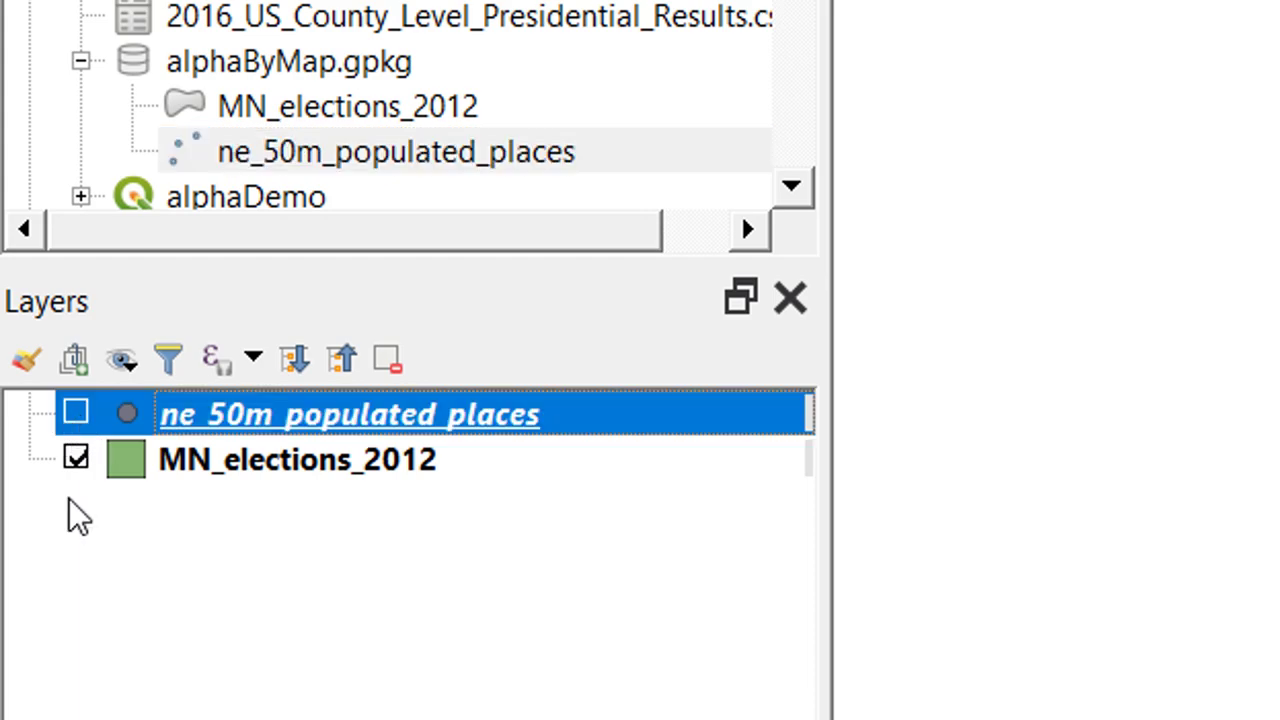
{"action": "left_click", "coordinate": [247, 477]}
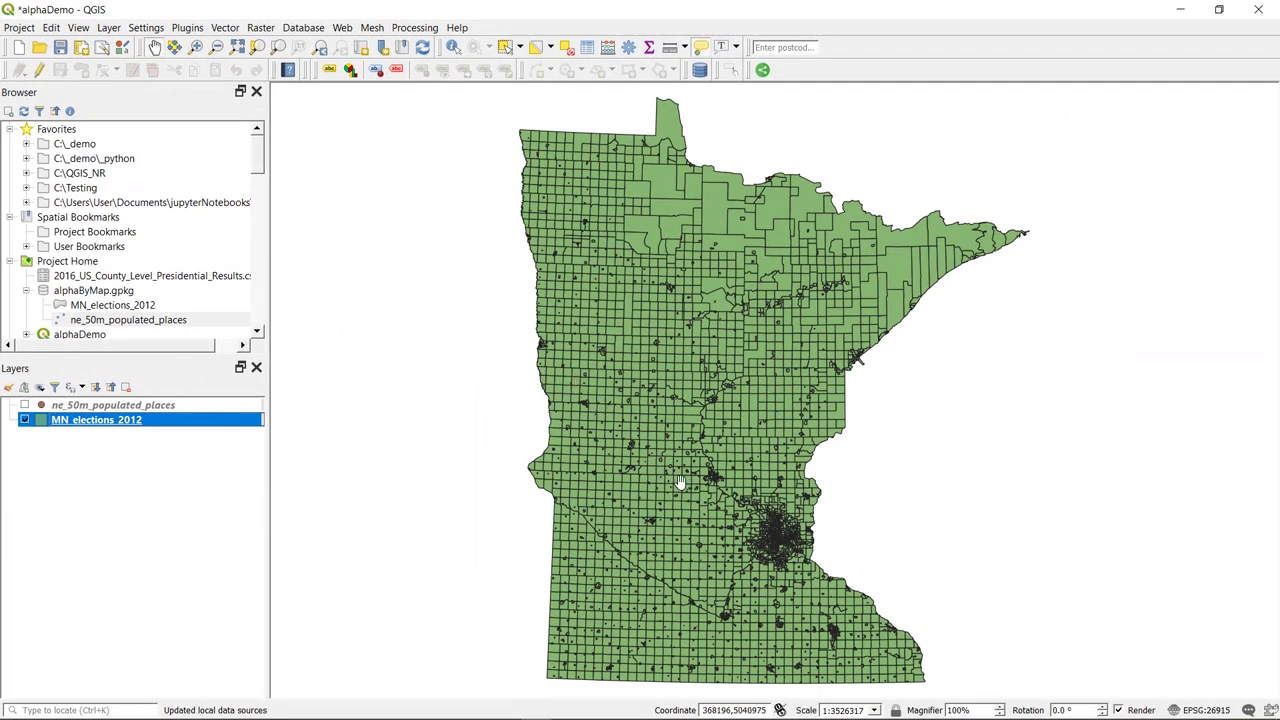
{"action": "right_click", "coordinate": [83, 430]}
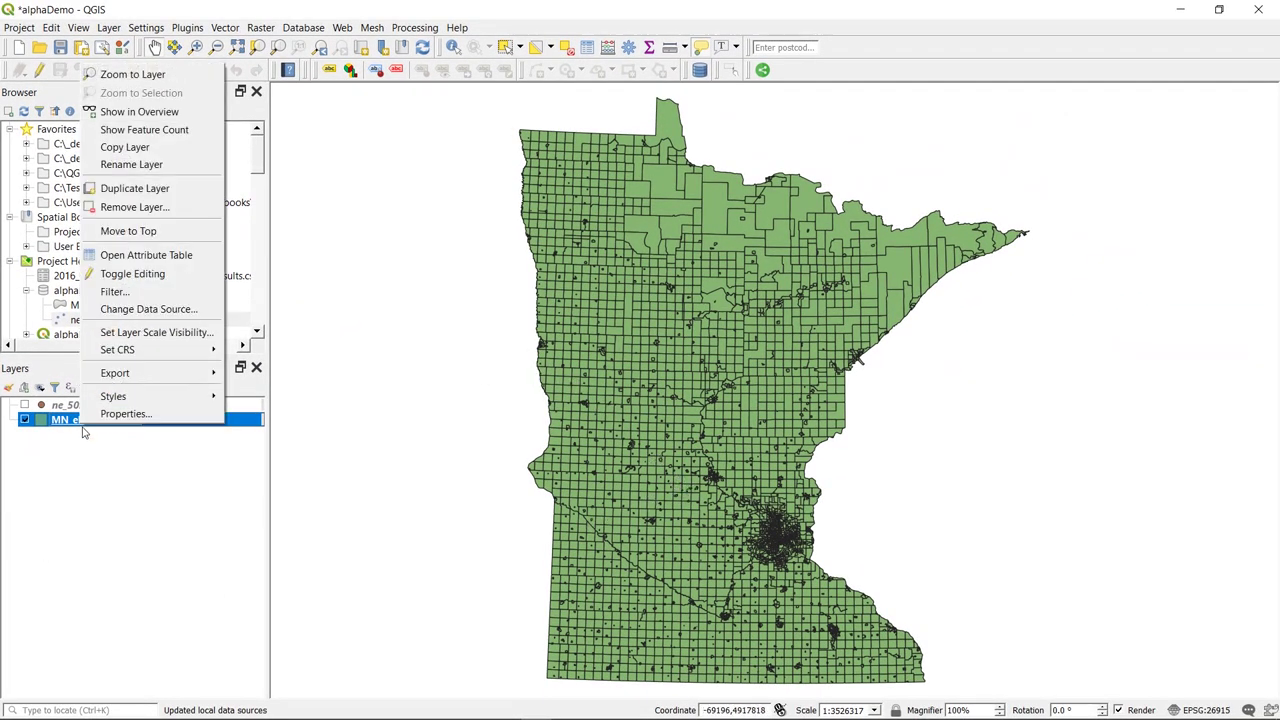
{"action": "left_click", "coordinate": [123, 263]}
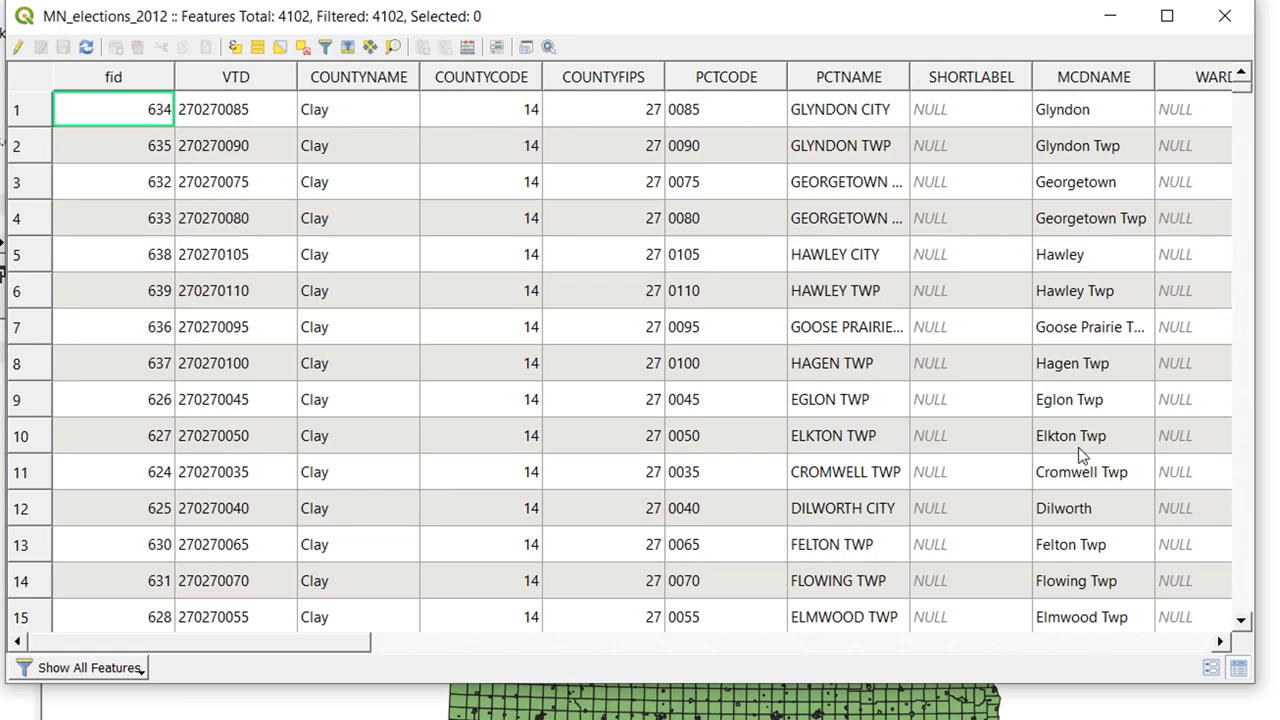
{"action": "left_click", "coordinate": [1222, 642]}
{"action": "left_click", "coordinate": [1222, 642]}
{"action": "left_click_drag", "start_coordinate": [1226, 643], "coordinate": [1227, 643]}
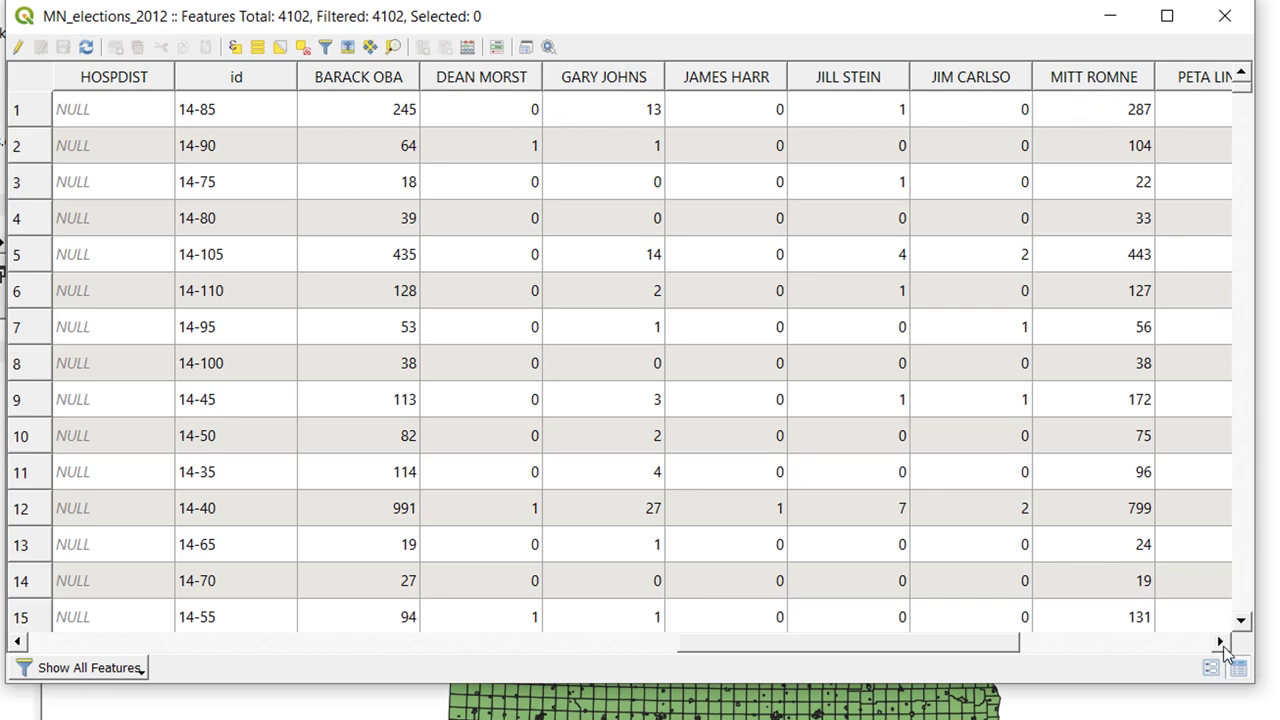
{"action": "left_click", "coordinate": [1221, 643]}
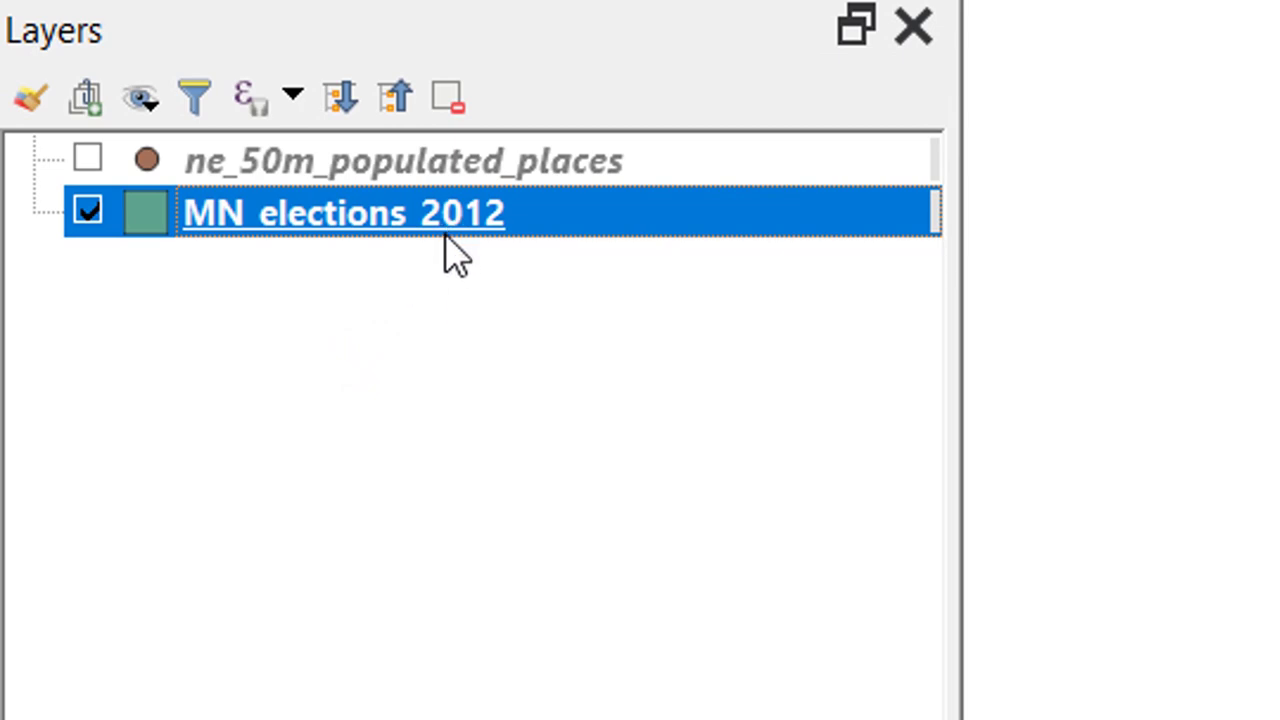
Step: Switch MN_elections_2012 symbology to Rule-based and edit the existing catch-all rule
{"action": "double_click", "coordinate": [446, 234]}
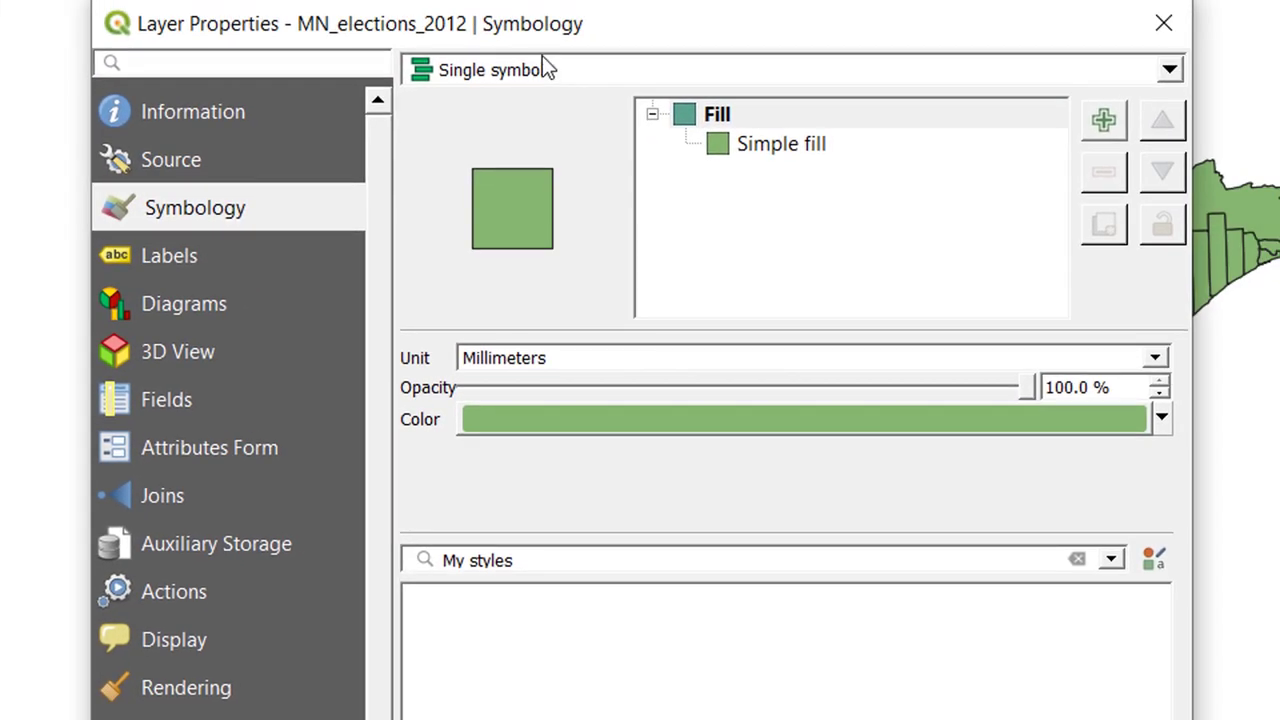
{"action": "left_click", "coordinate": [1169, 70]}
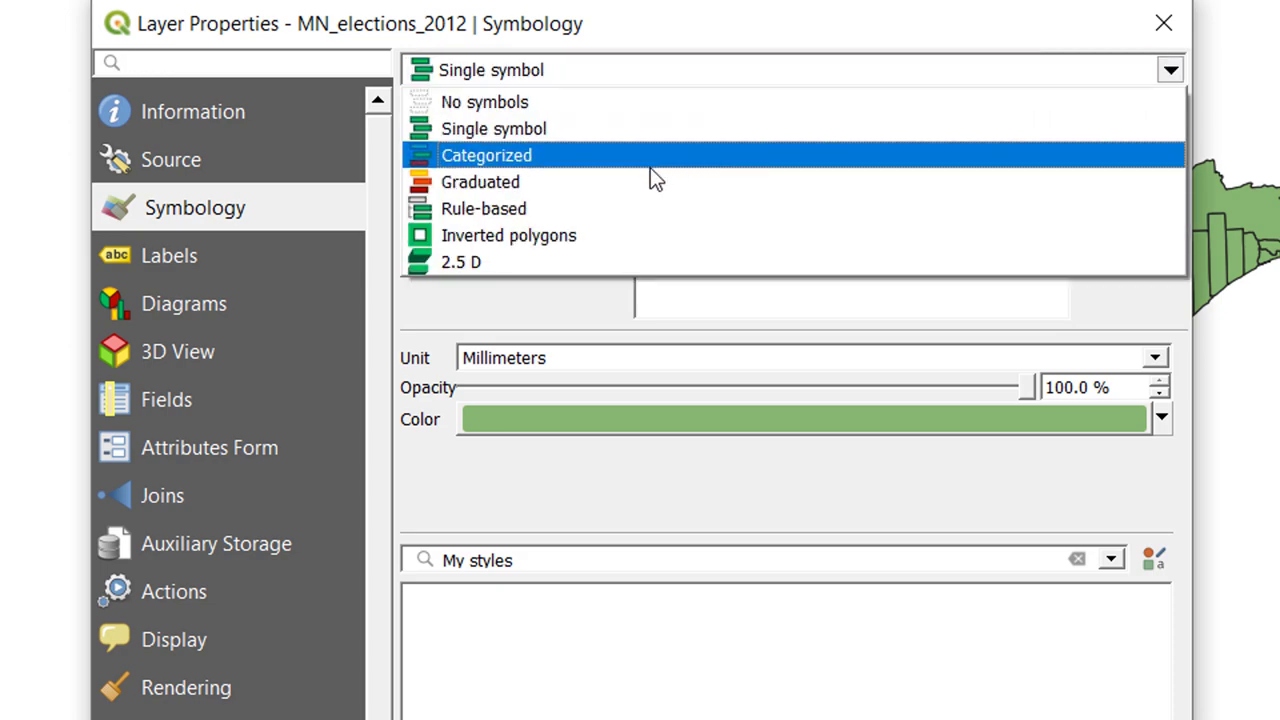
{"action": "key", "text": "Escape"}
{"action": "key", "text": "Down"}
{"action": "key", "text": "Down"}
{"action": "key", "text": "Down"}
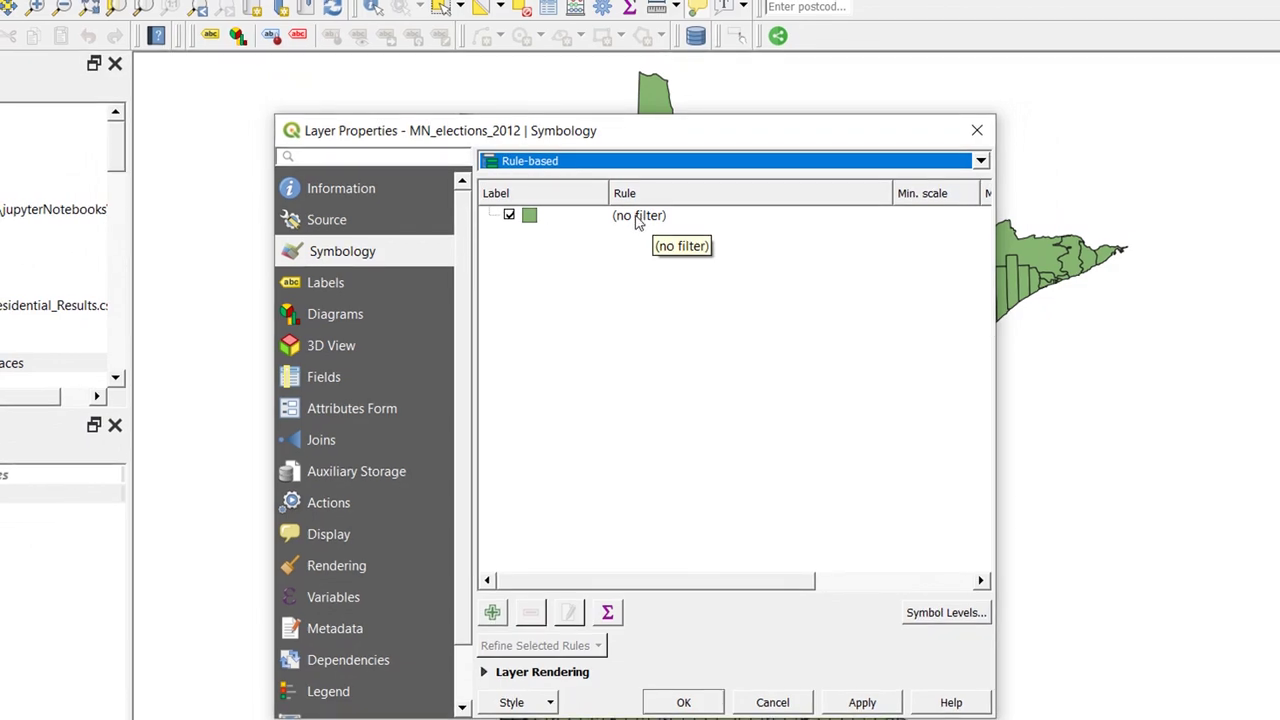
{"action": "left_click", "coordinate": [638, 222]}
{"action": "double_click", "coordinate": [650, 226]}
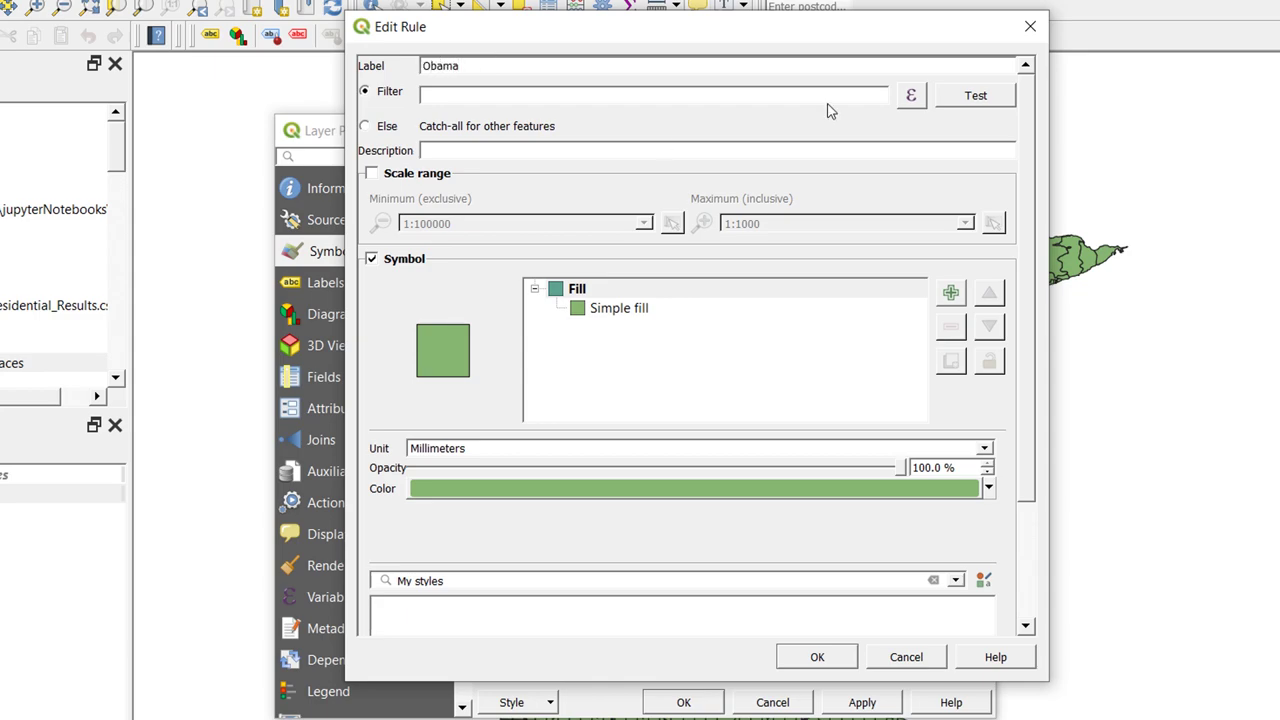
Step: Set the rule's filter expression to "BARACK OBA" > "MITT ROMNE"
{"action": "left_click", "coordinate": [911, 97]}
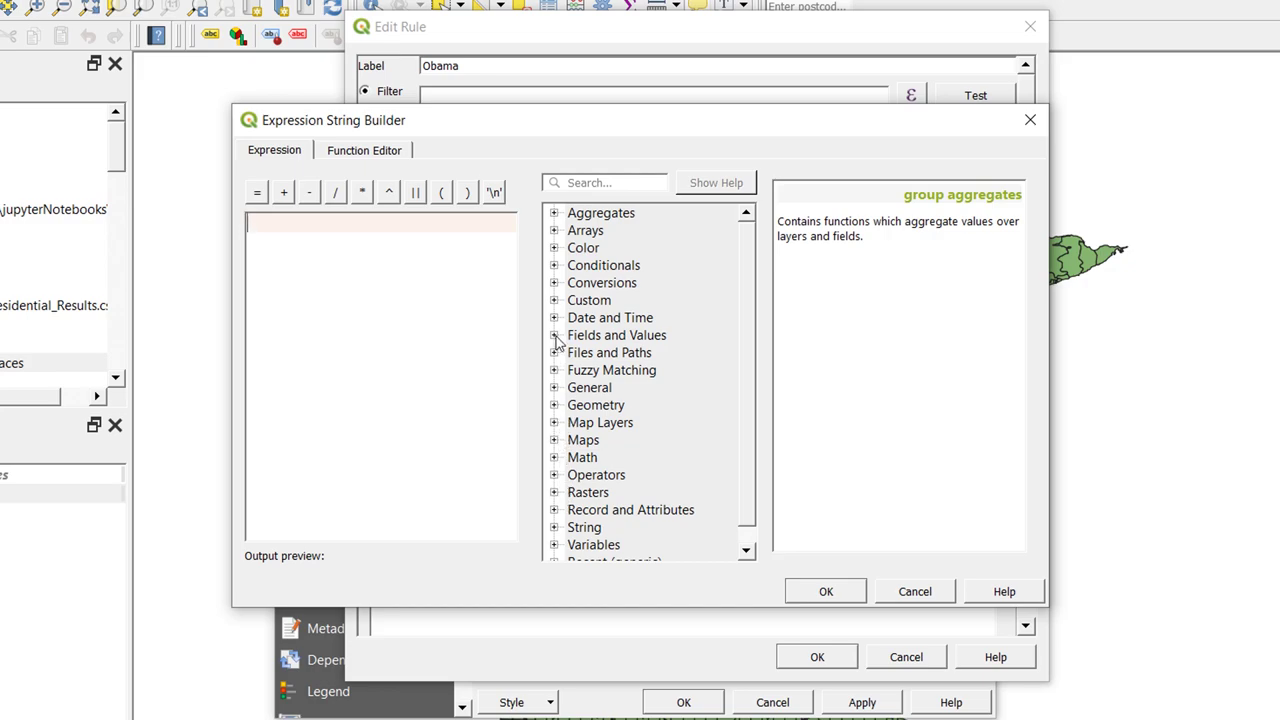
{"action": "left_click", "coordinate": [554, 337]}
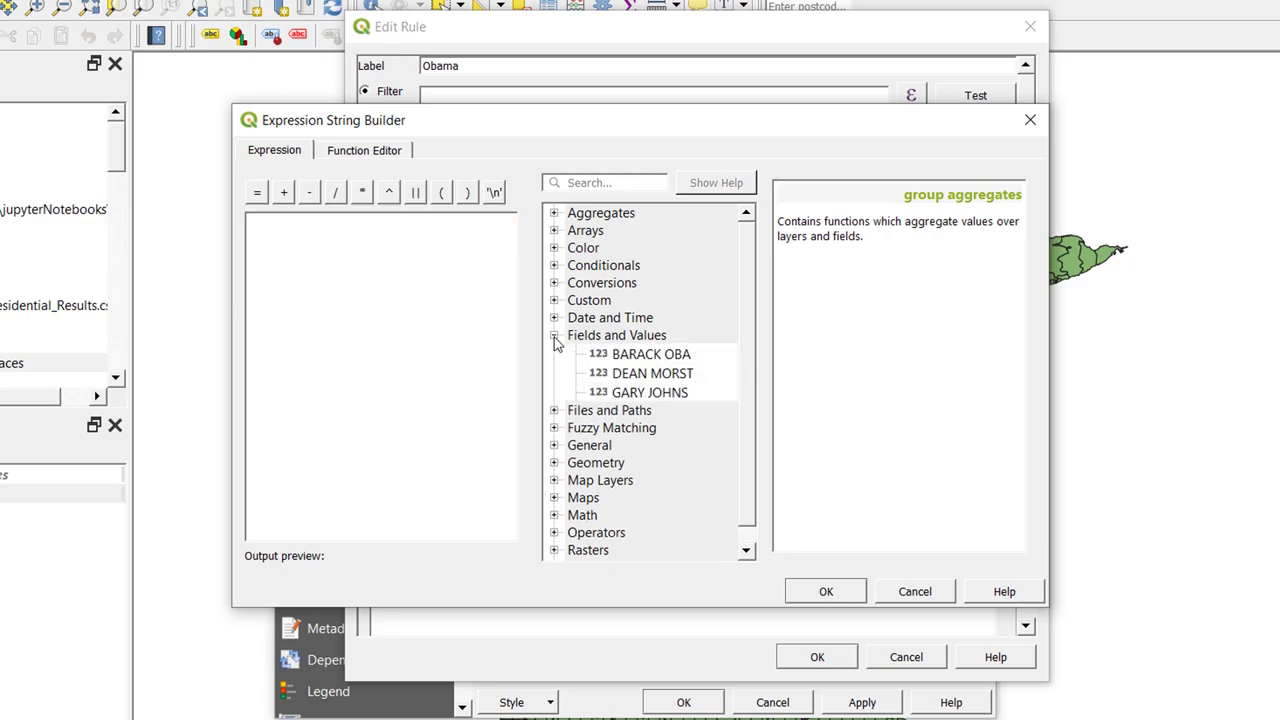
{"action": "scroll", "coordinate": [672, 430], "scroll_direction": "down", "scroll_amount": 4}
{"action": "scroll", "coordinate": [672, 430], "scroll_direction": "down", "scroll_amount": 2}
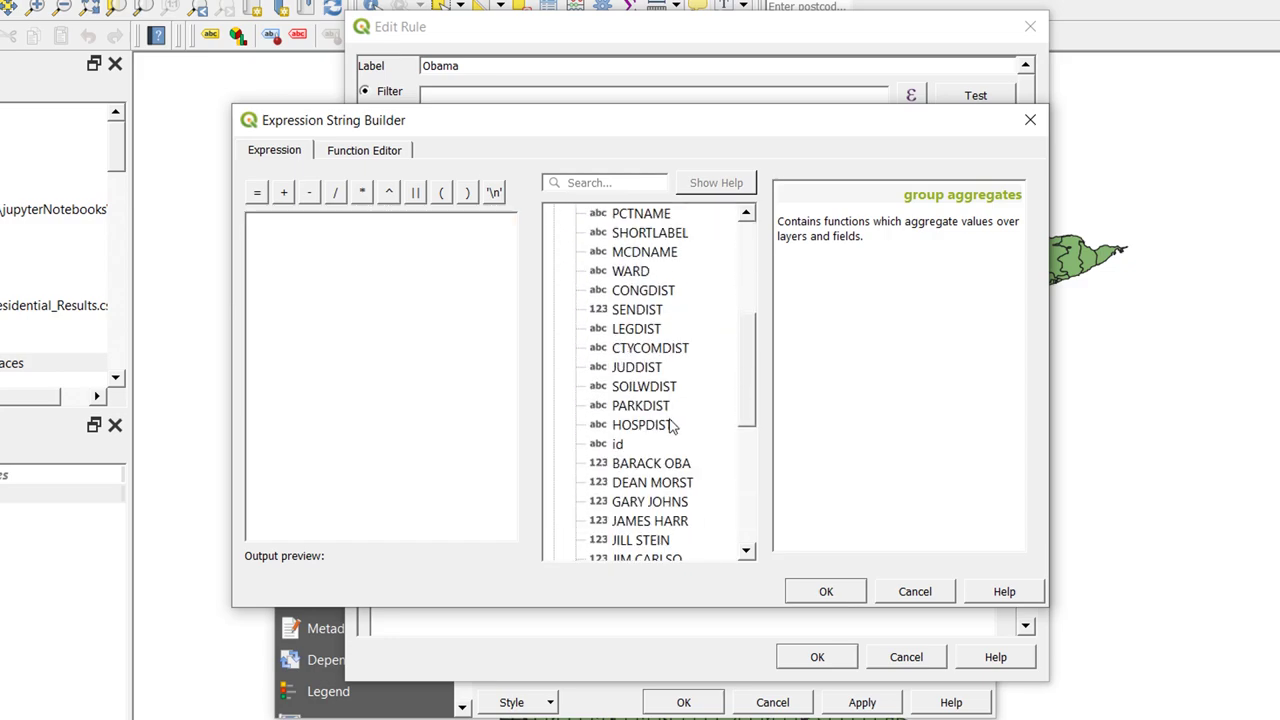
{"action": "left_click", "coordinate": [647, 406]}
{"action": "double_click", "coordinate": [647, 406]}
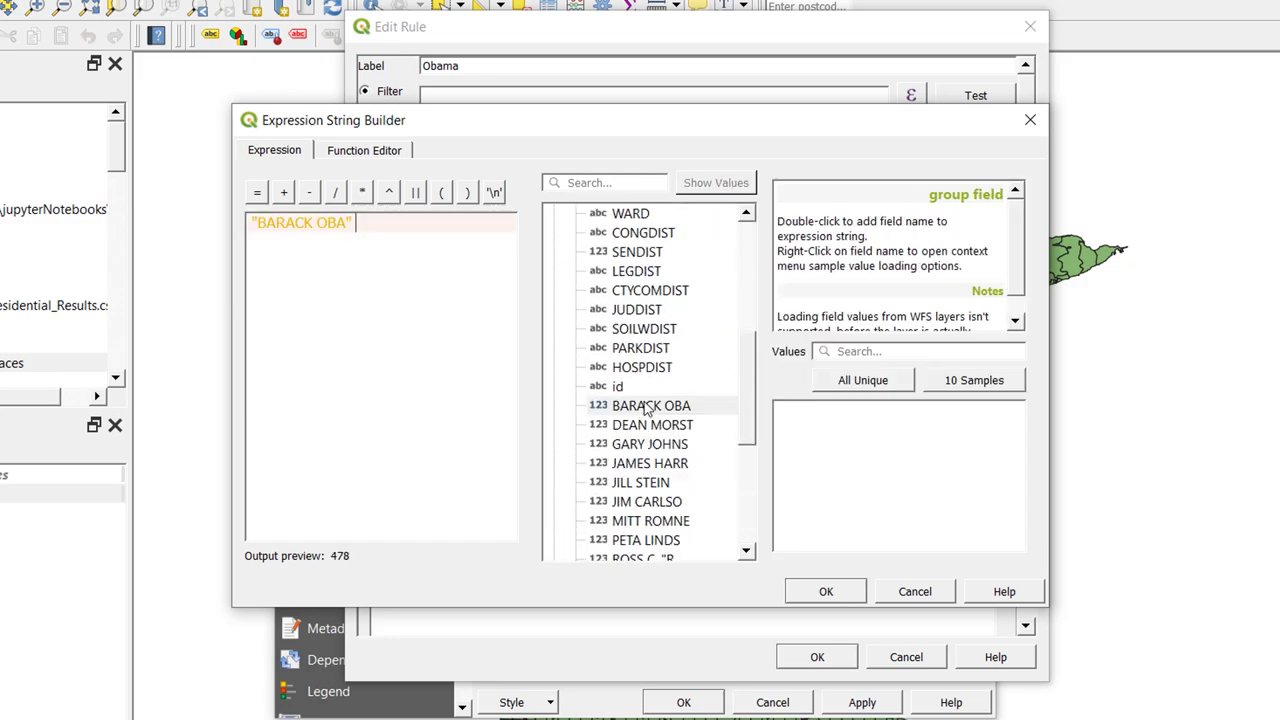
{"action": "type", "text": ">"}
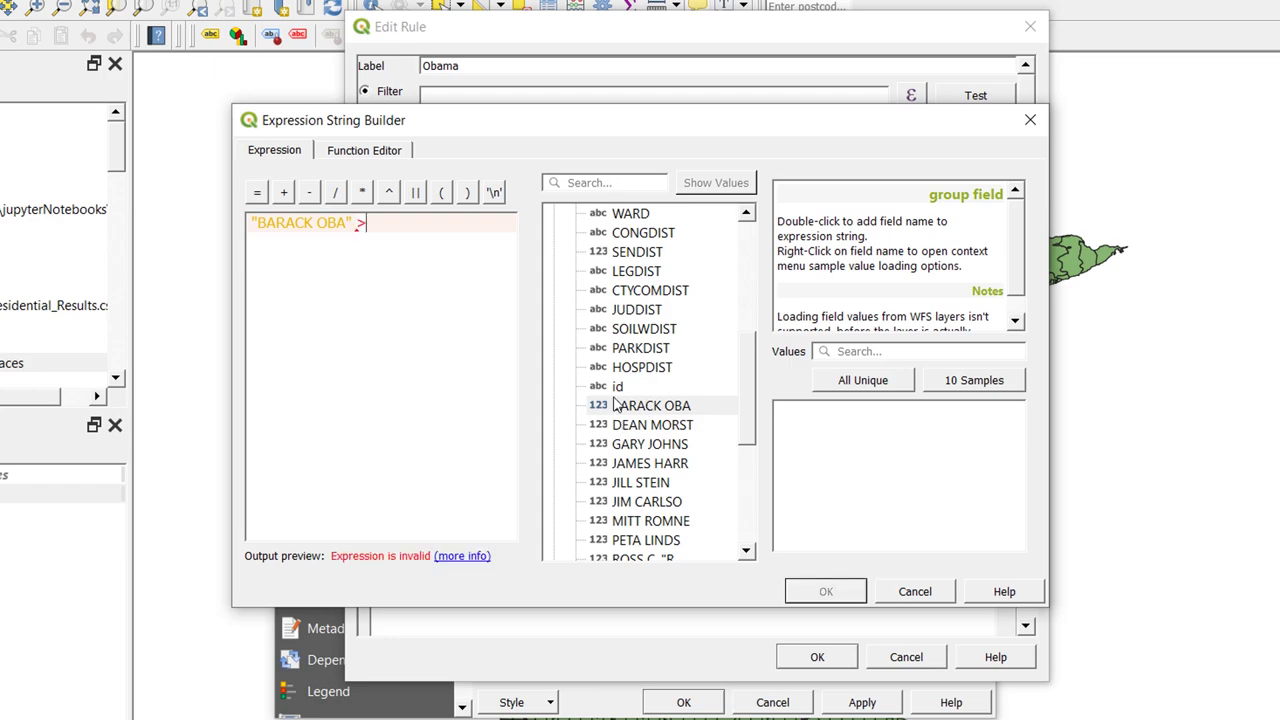
{"action": "scroll", "coordinate": [620, 405], "scroll_direction": "down", "scroll_amount": 2}
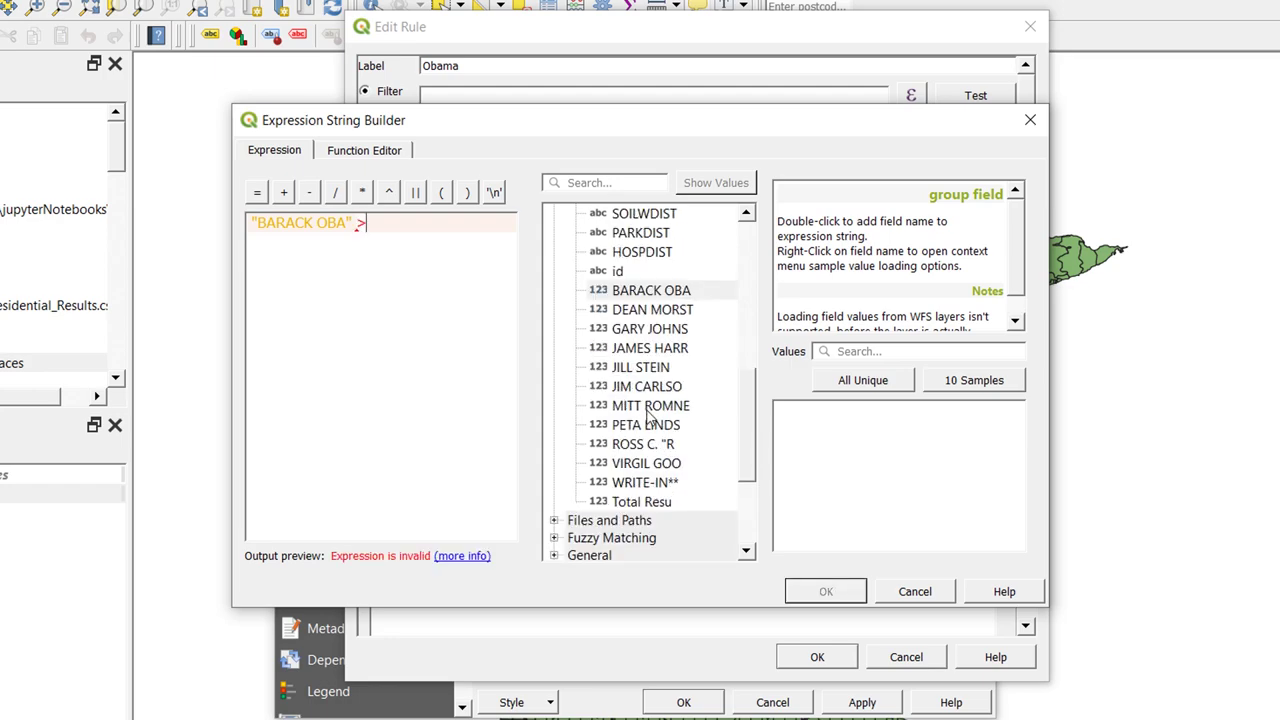
{"action": "left_click", "coordinate": [647, 412]}
{"action": "double_click", "coordinate": [647, 412]}
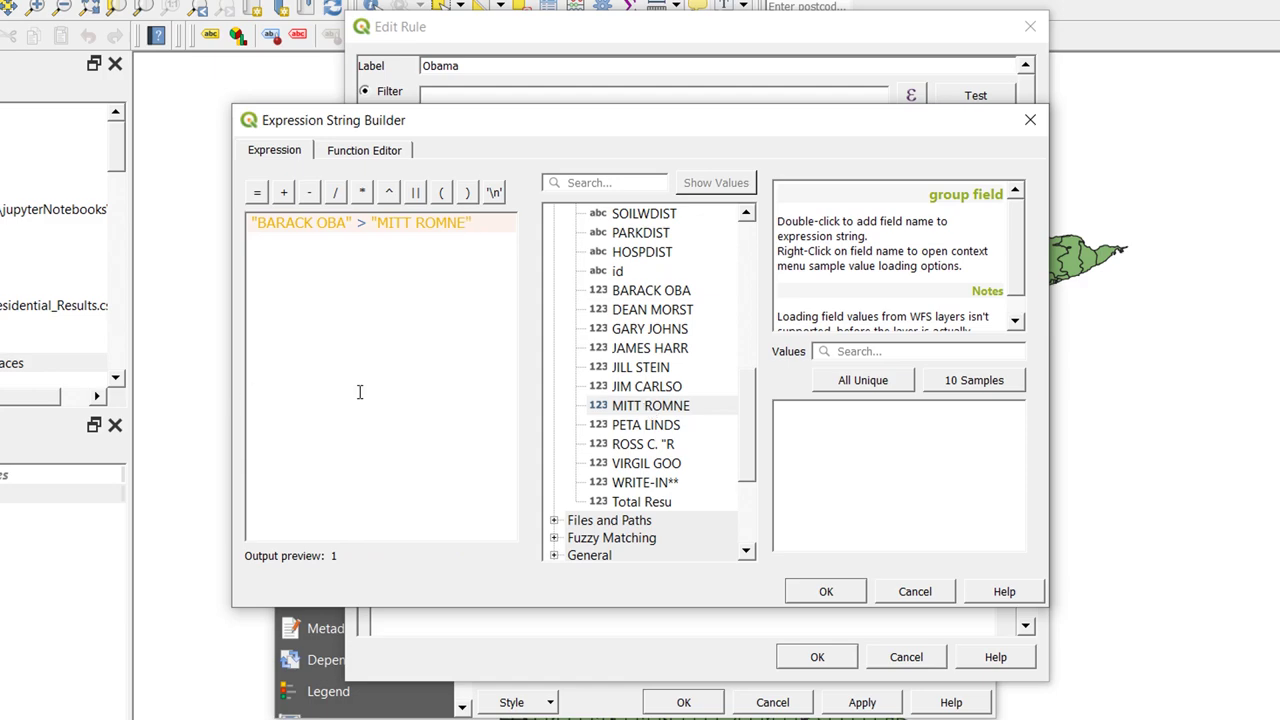
{"action": "left_click", "coordinate": [826, 591]}
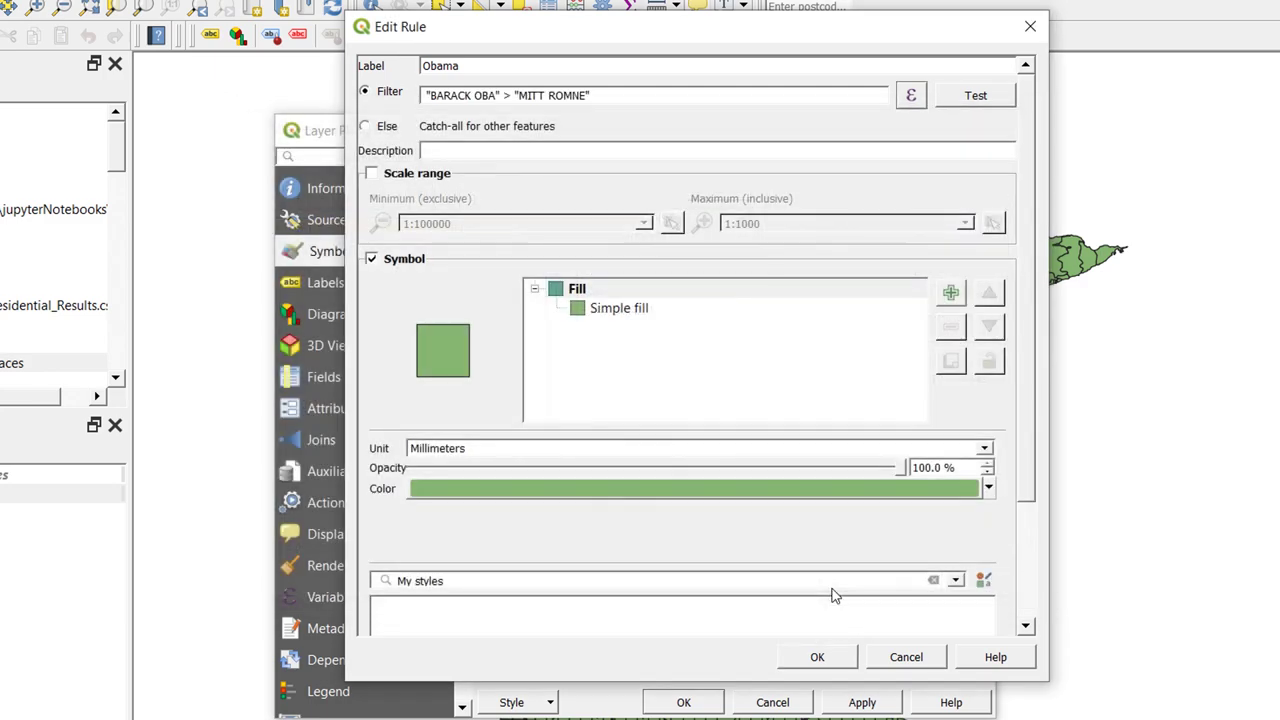
Step: Give the Obama rule a blue fill, save it and apply it to the map
{"action": "left_click", "coordinate": [623, 310]}
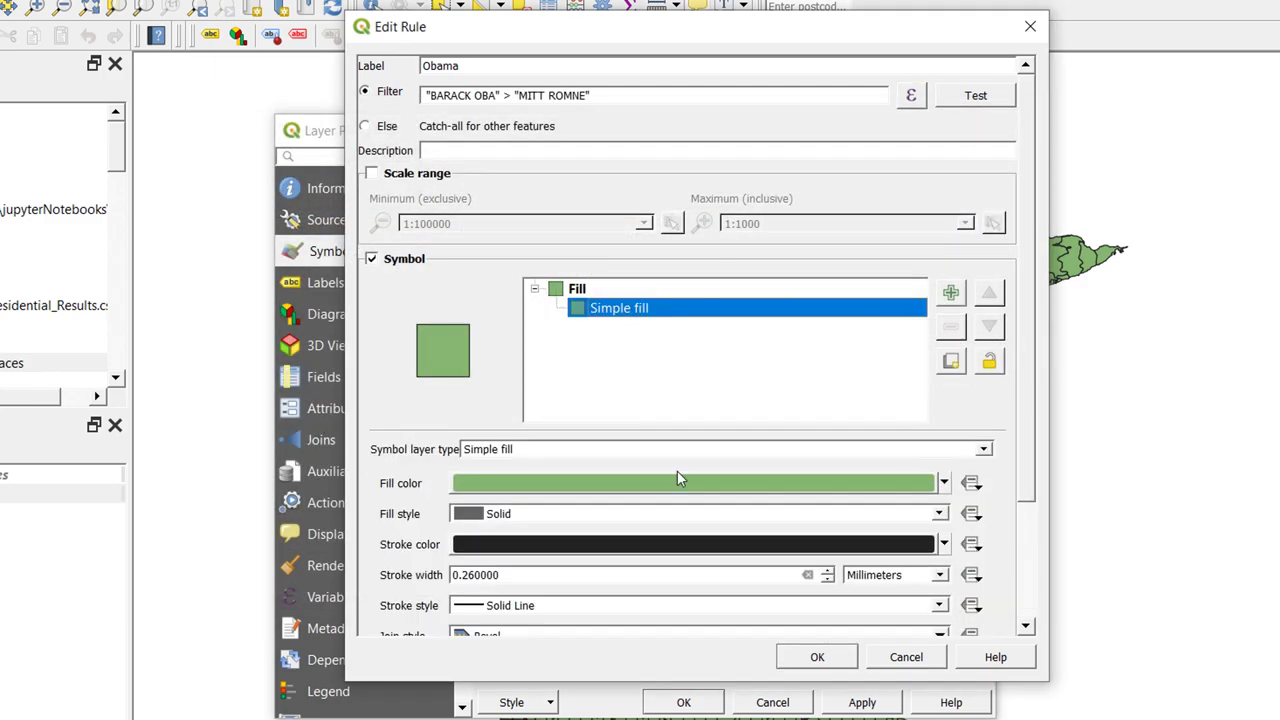
{"action": "left_click", "coordinate": [945, 483]}
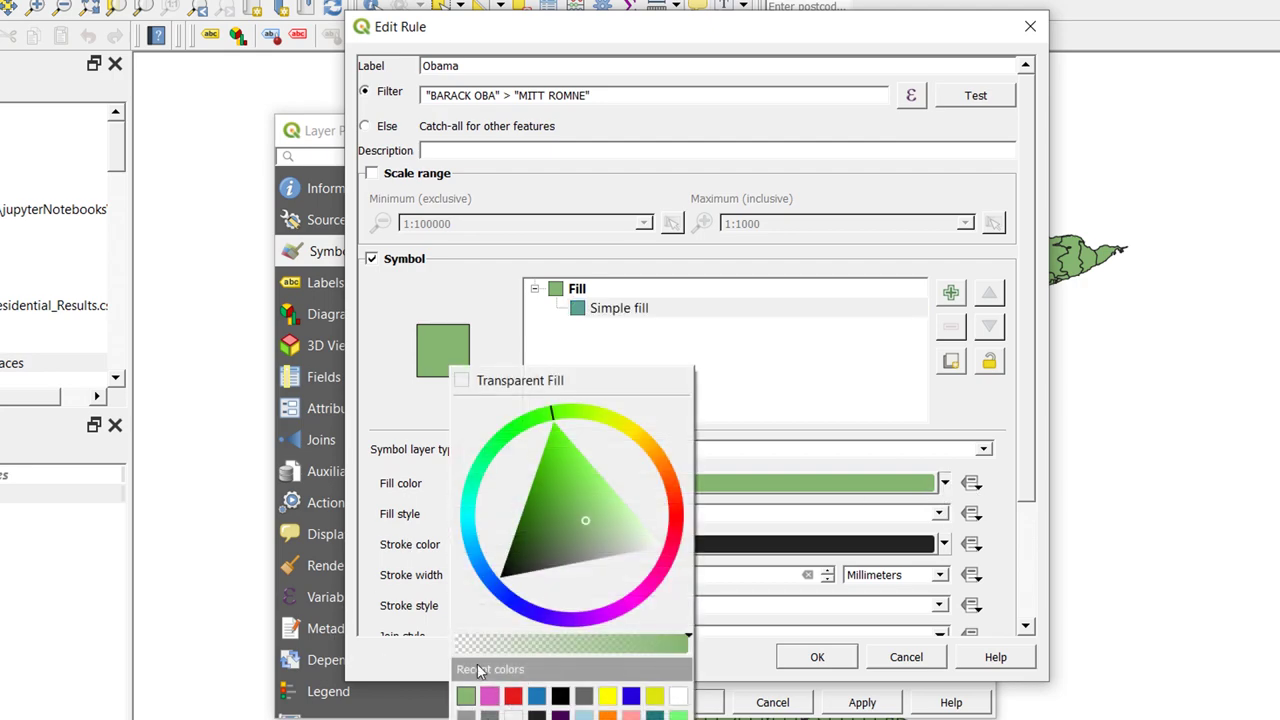
{"action": "left_click", "coordinate": [536, 695]}
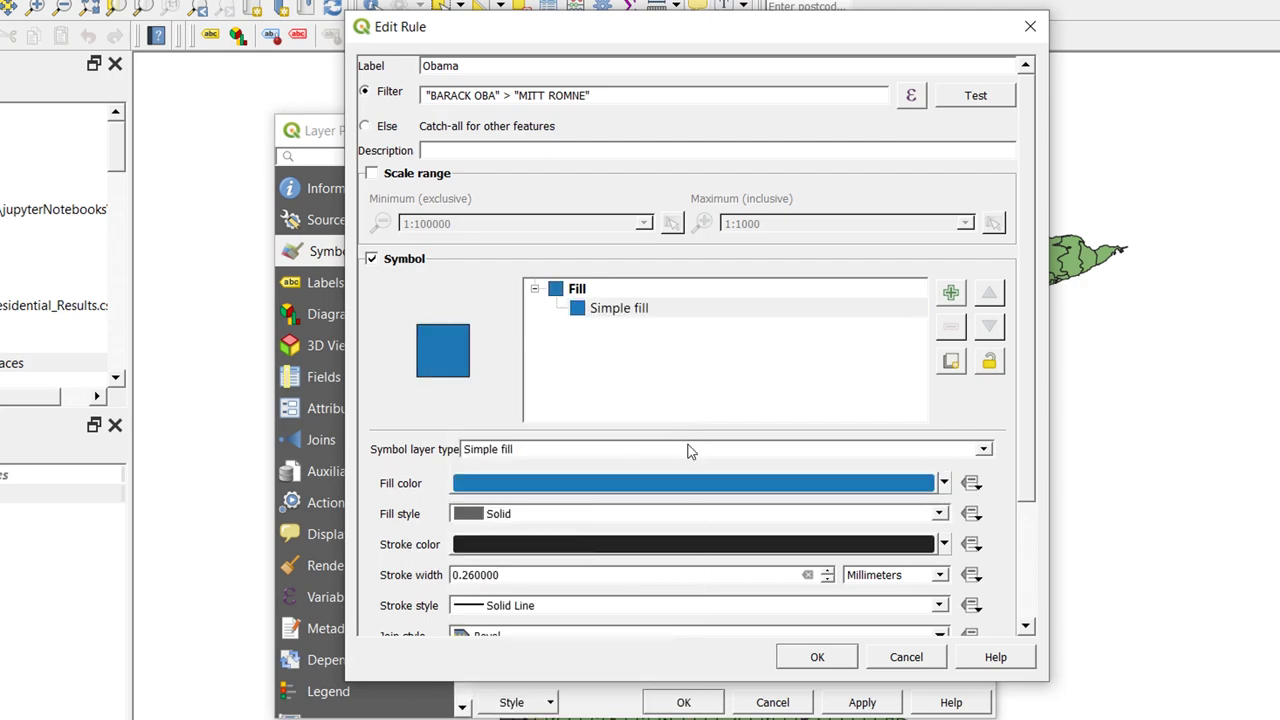
{"action": "left_click", "coordinate": [817, 657]}
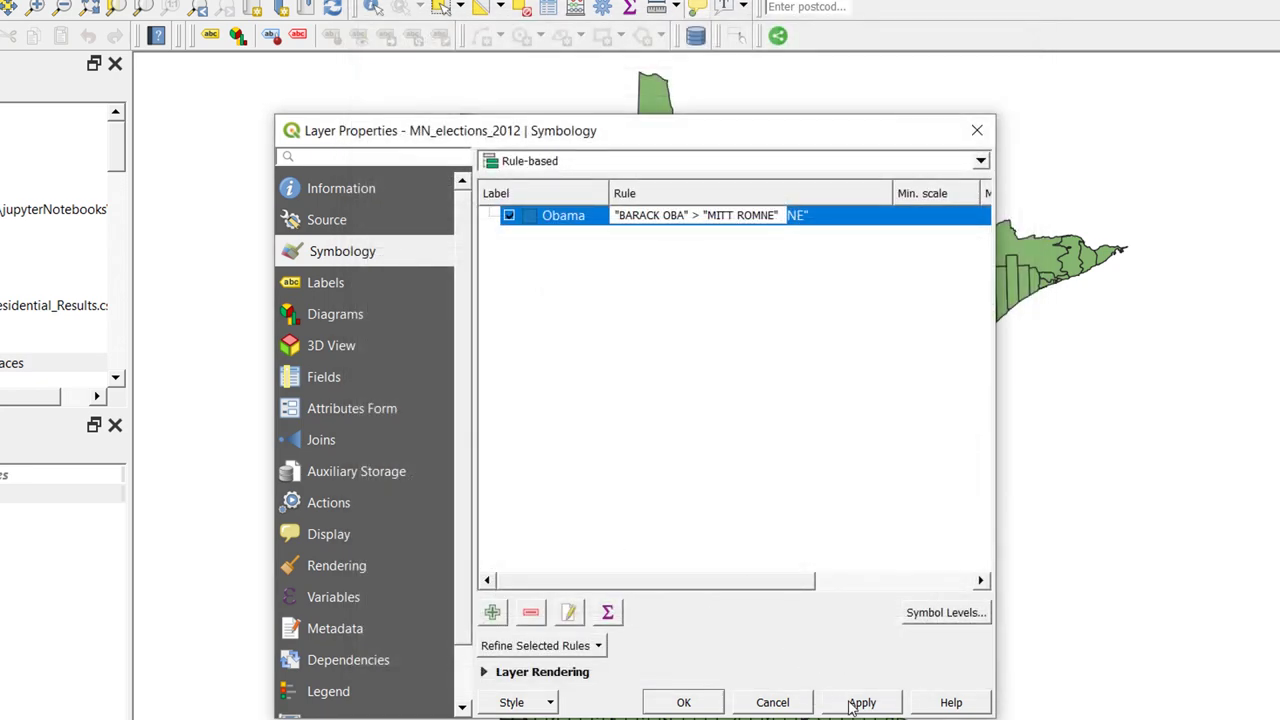
{"action": "left_click", "coordinate": [855, 703]}
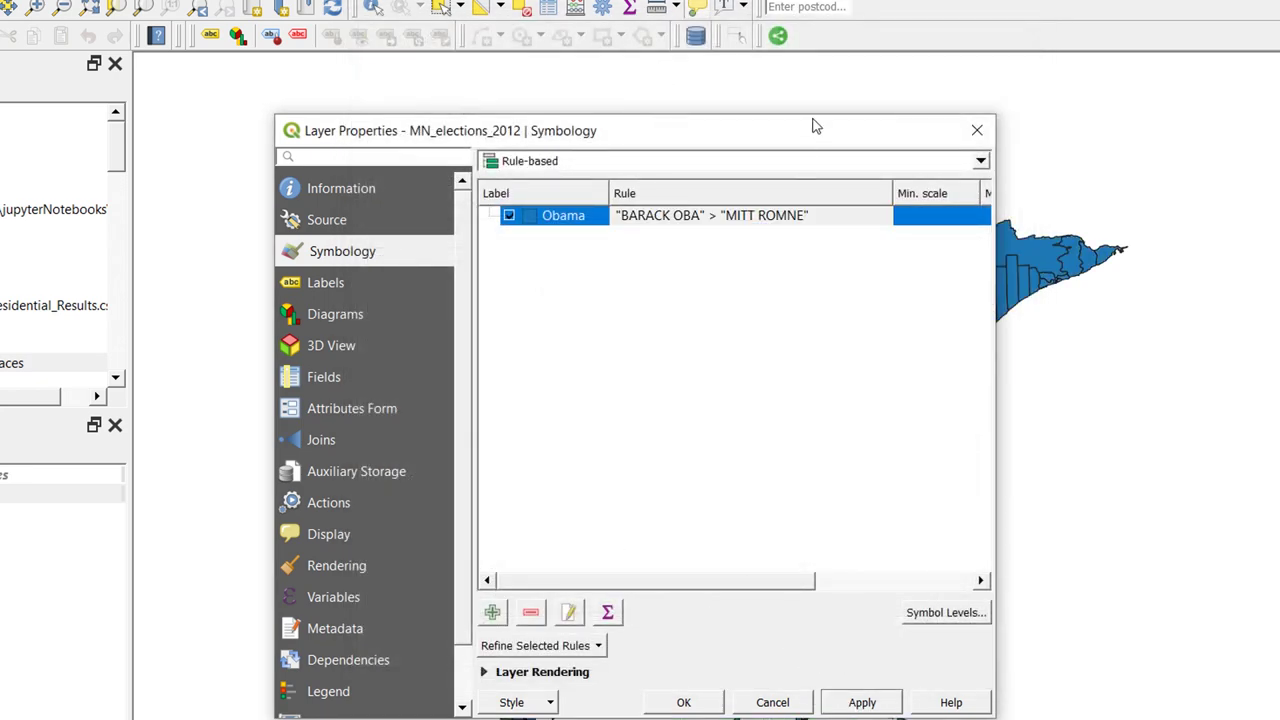
{"action": "left_click_drag", "start_coordinate": [815, 126], "coordinate": [275, 79]}
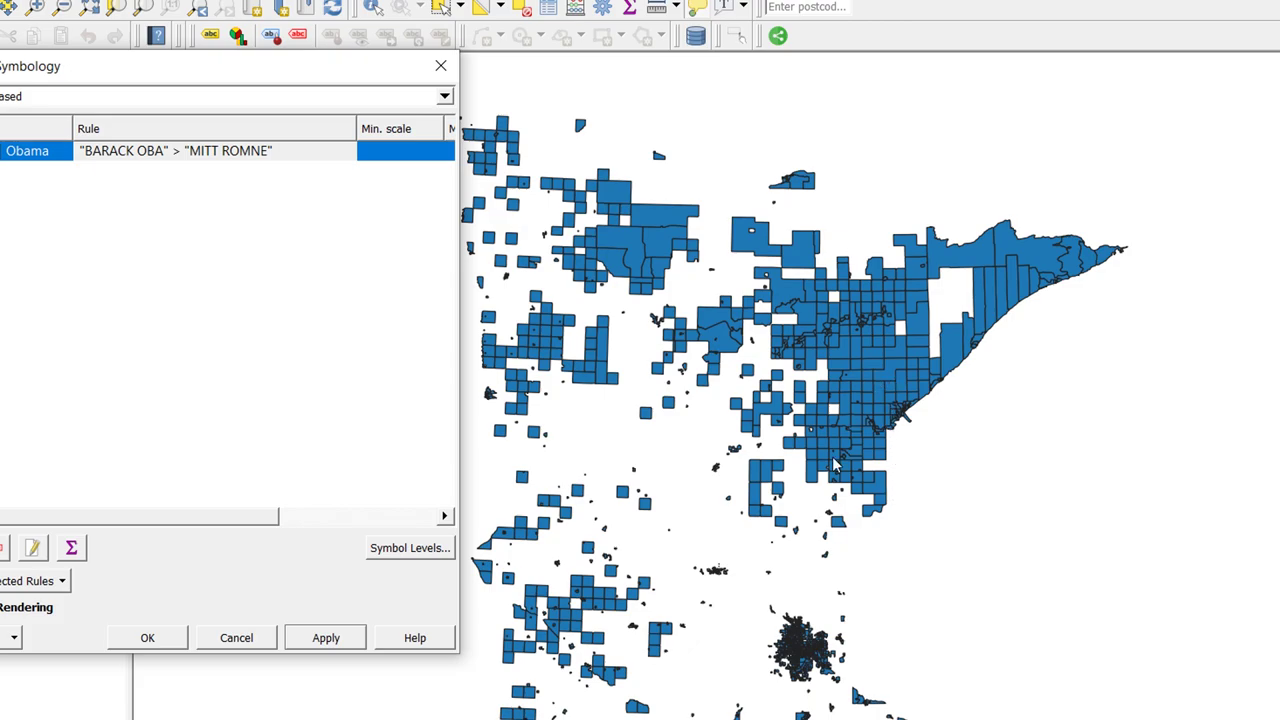
{"action": "left_click_drag", "start_coordinate": [48, 72], "coordinate": [556, 119]}
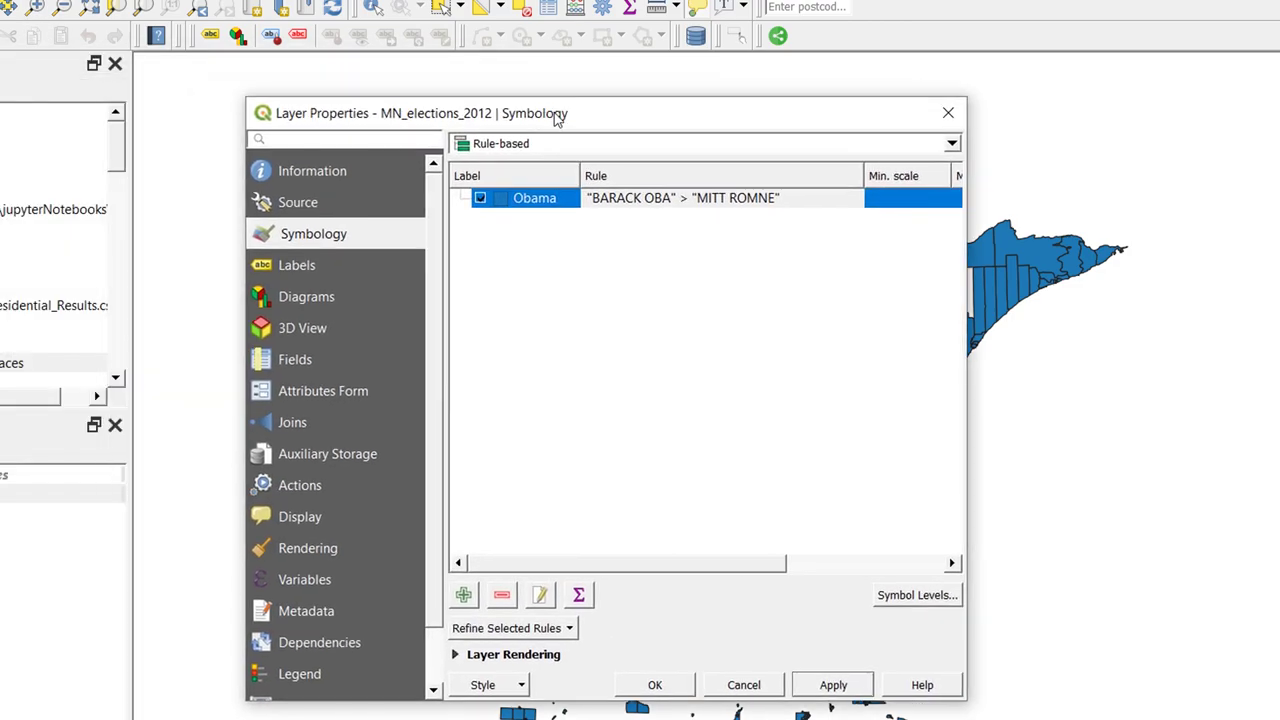
Step: Add a second Romney rule with a red fill
{"action": "left_click", "coordinate": [465, 596]}
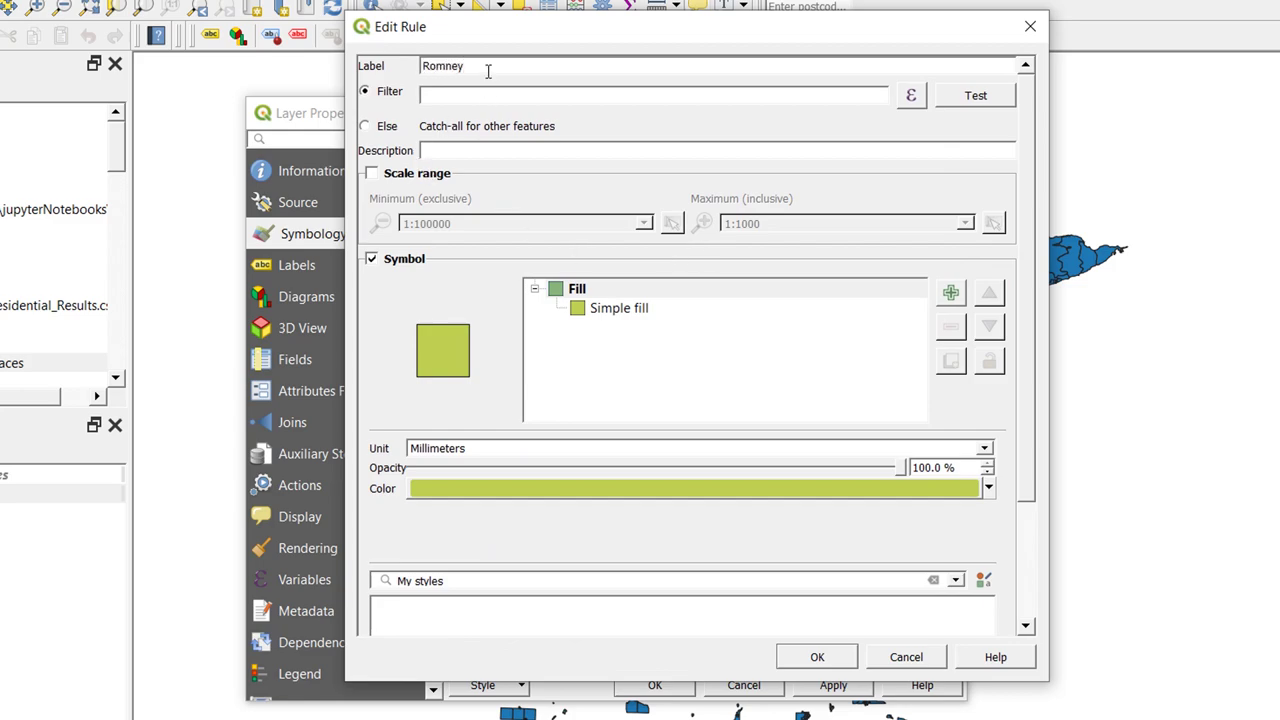
{"action": "left_click", "coordinate": [628, 310]}
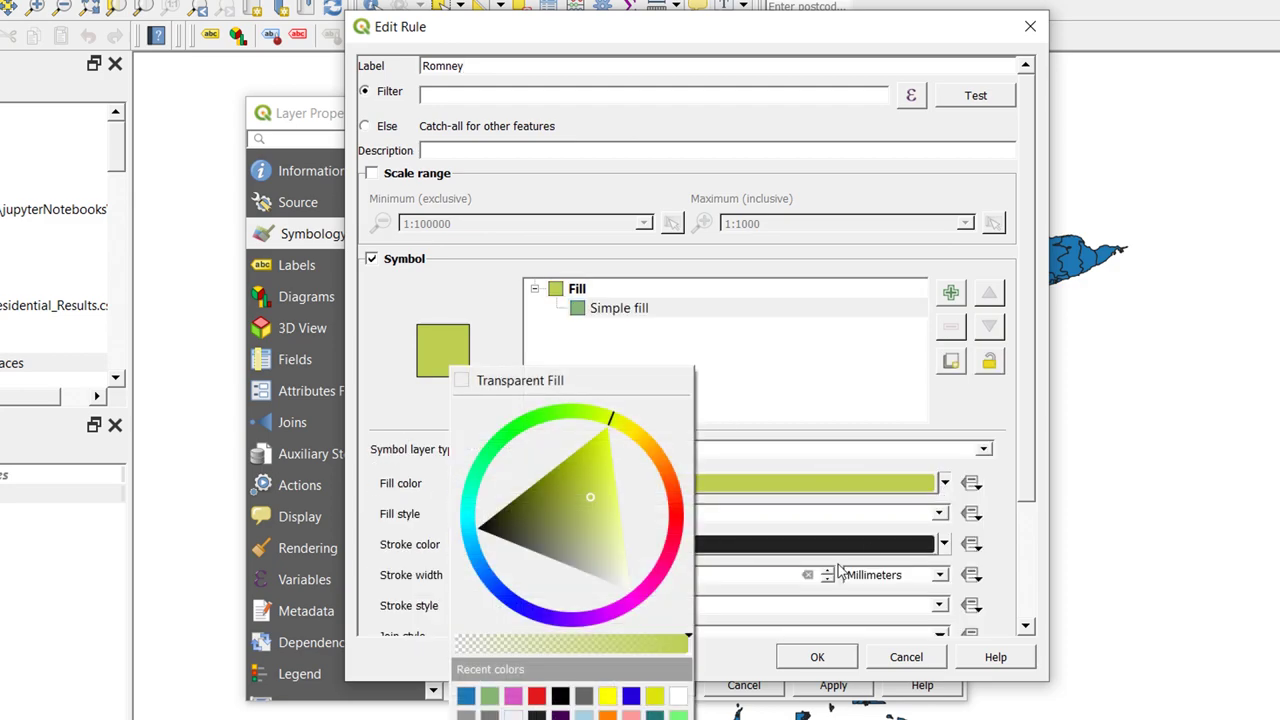
{"action": "left_click", "coordinate": [536, 695]}
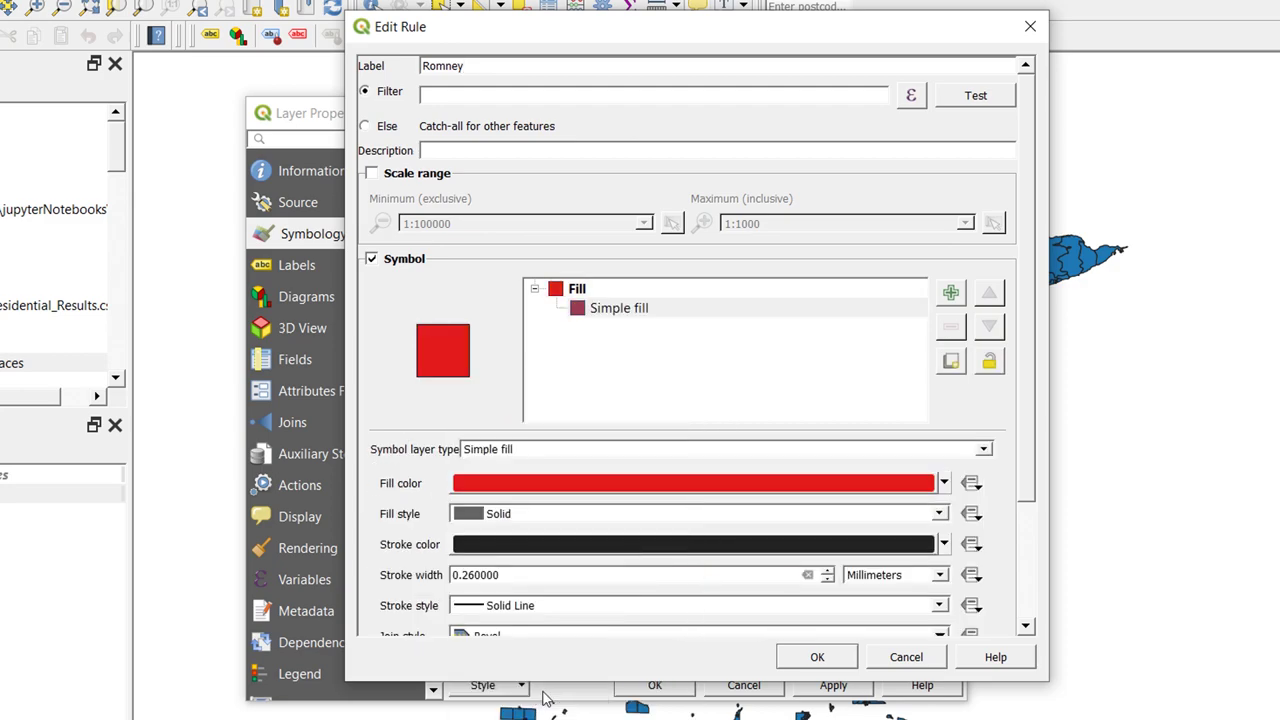
{"action": "left_click", "coordinate": [815, 657]}
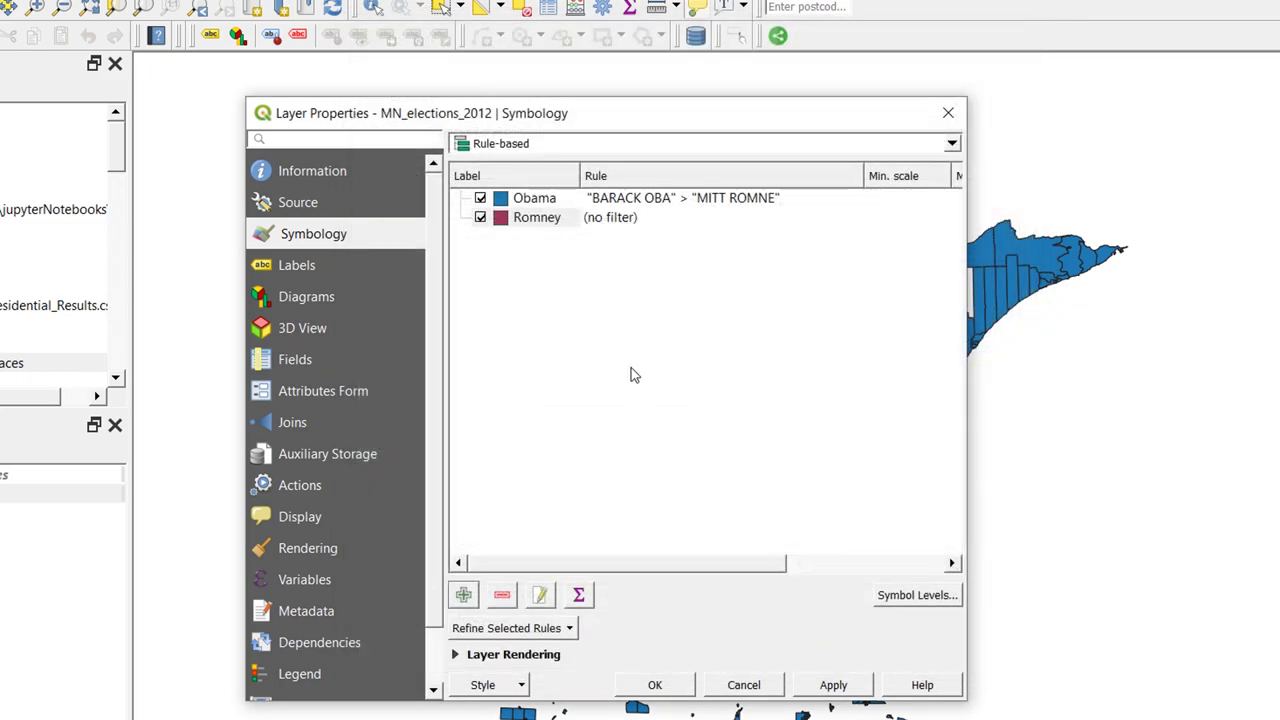
Step: Filter the Romney rule with "BARACK OBA" < "MITT ROMNE" and apply the rules
{"action": "double_click", "coordinate": [628, 218]}
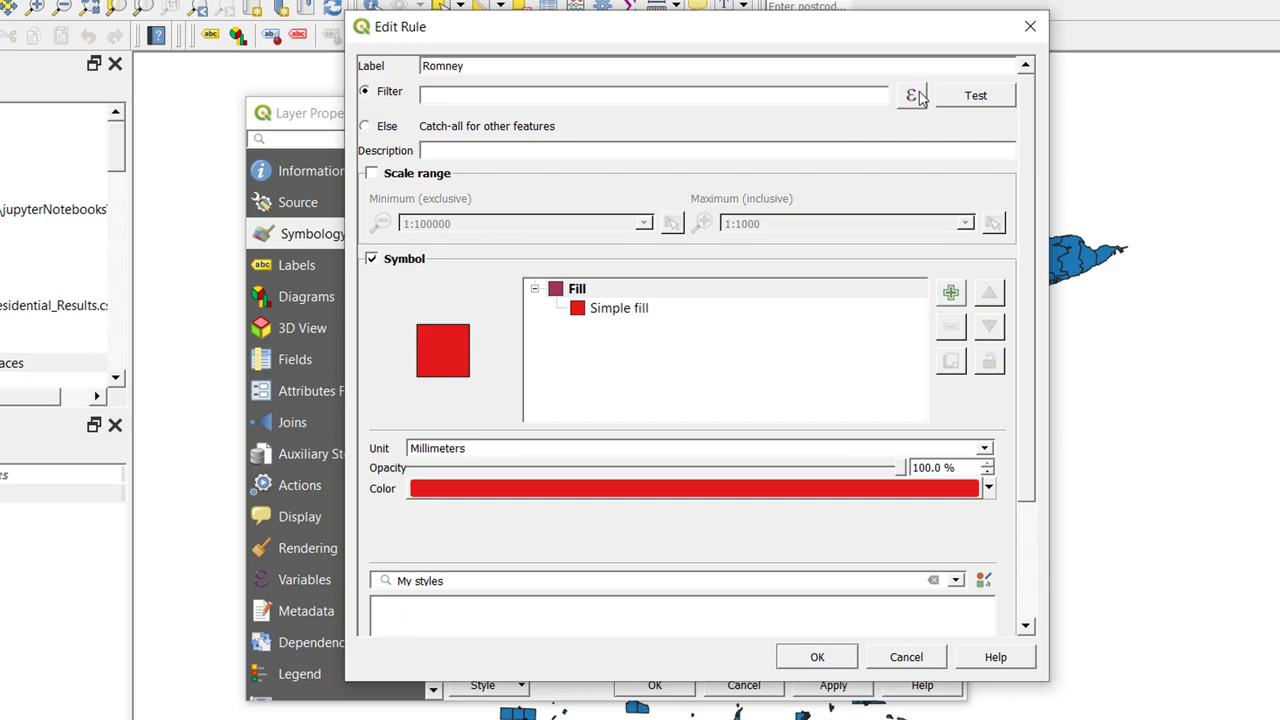
{"action": "left_click", "coordinate": [912, 96]}
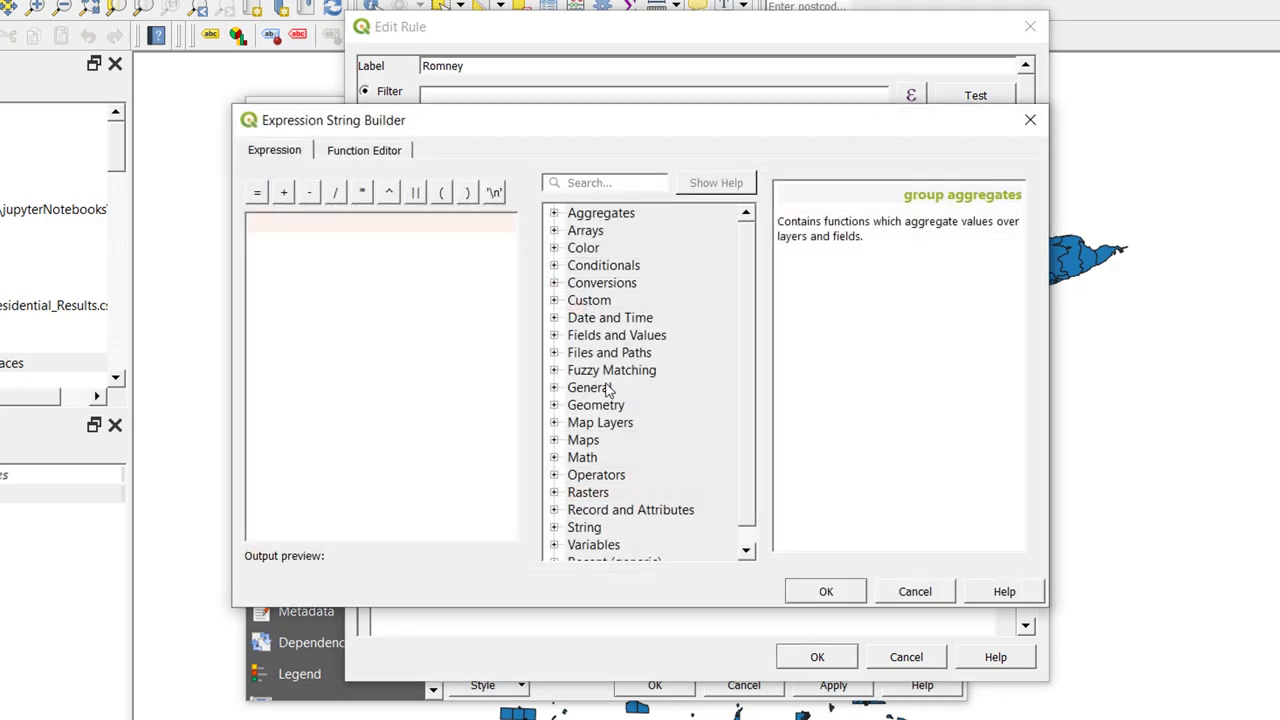
{"action": "left_click_drag", "start_coordinate": [750, 373], "coordinate": [757, 429]}
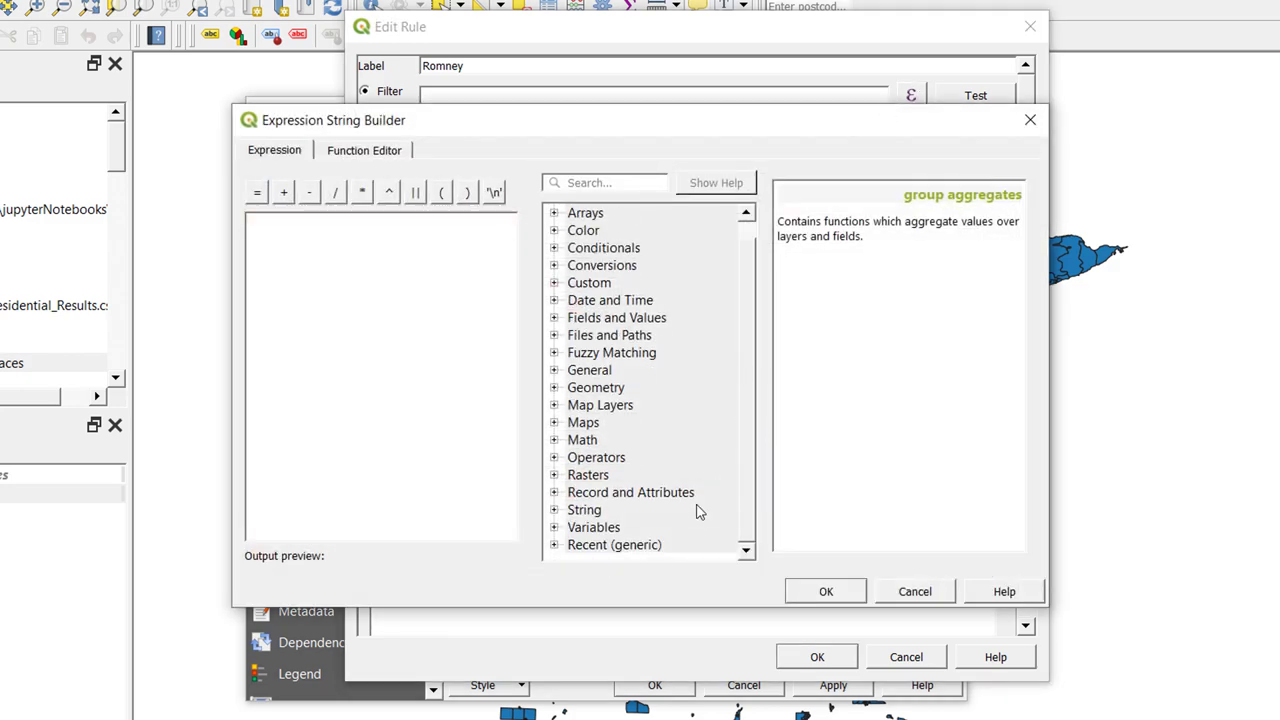
{"action": "left_click", "coordinate": [555, 545]}
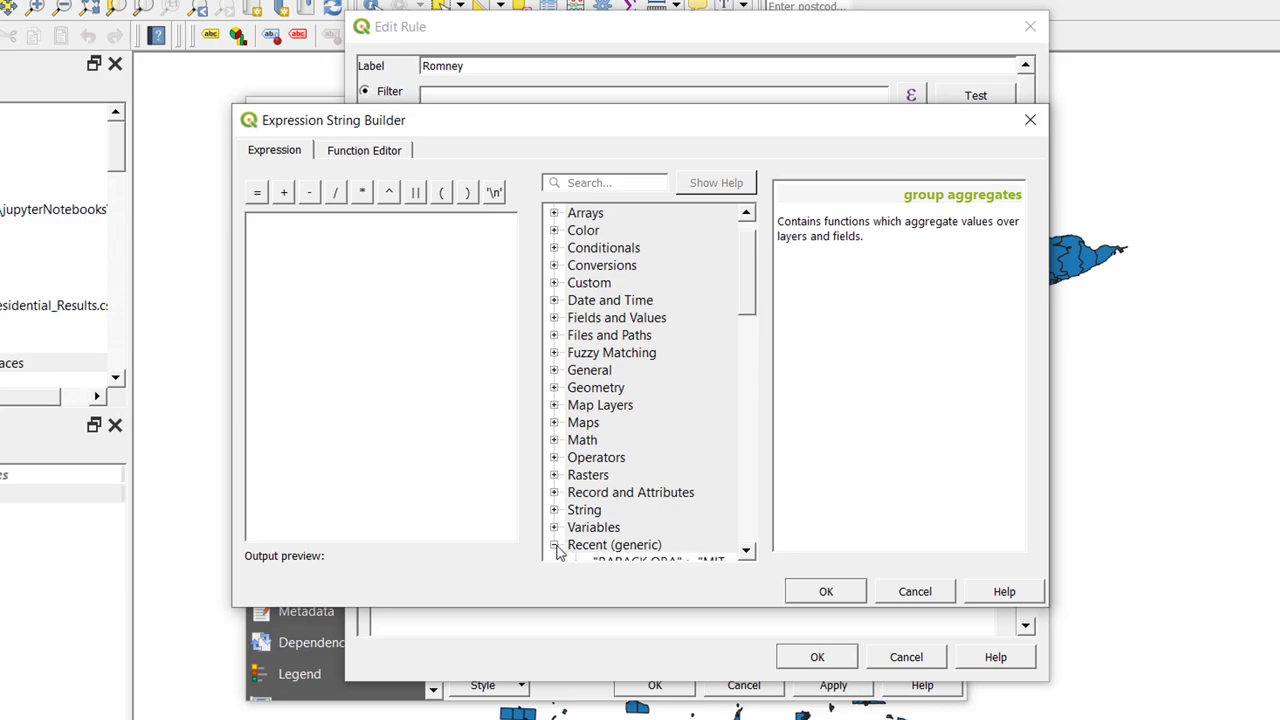
{"action": "scroll", "coordinate": [677, 405], "scroll_direction": "down", "scroll_amount": 4}
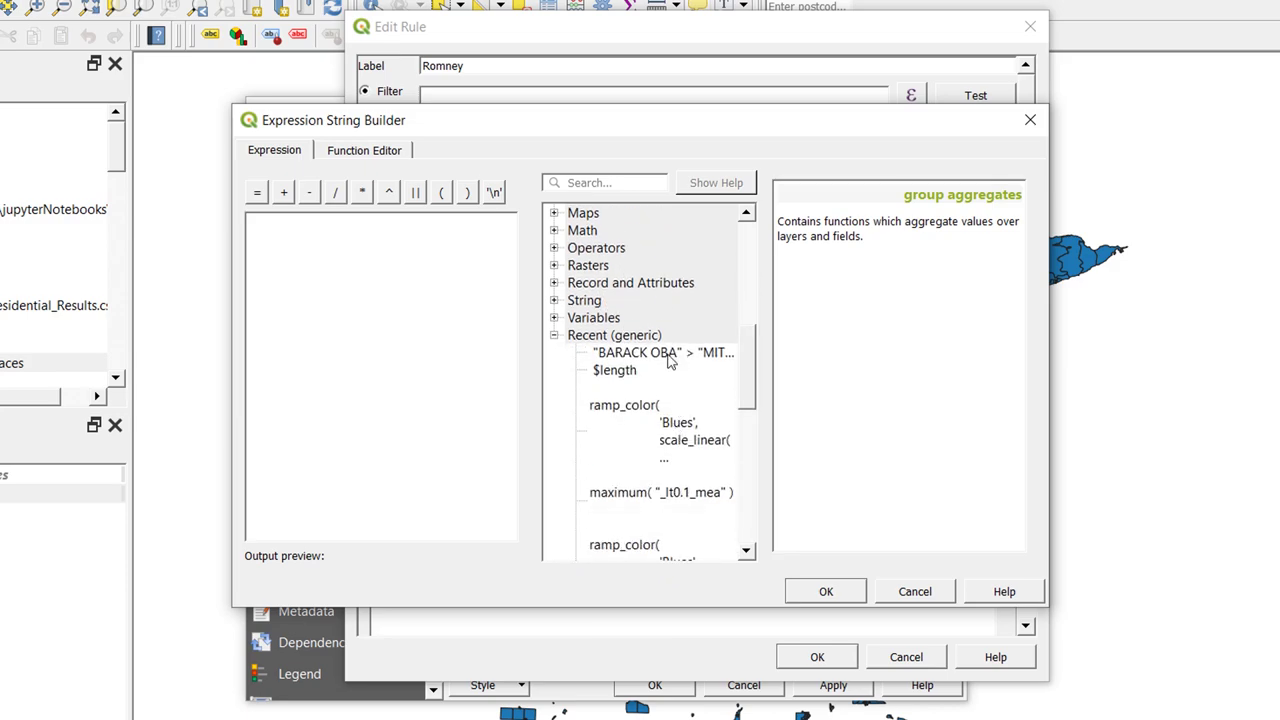
{"action": "double_click", "coordinate": [668, 355]}
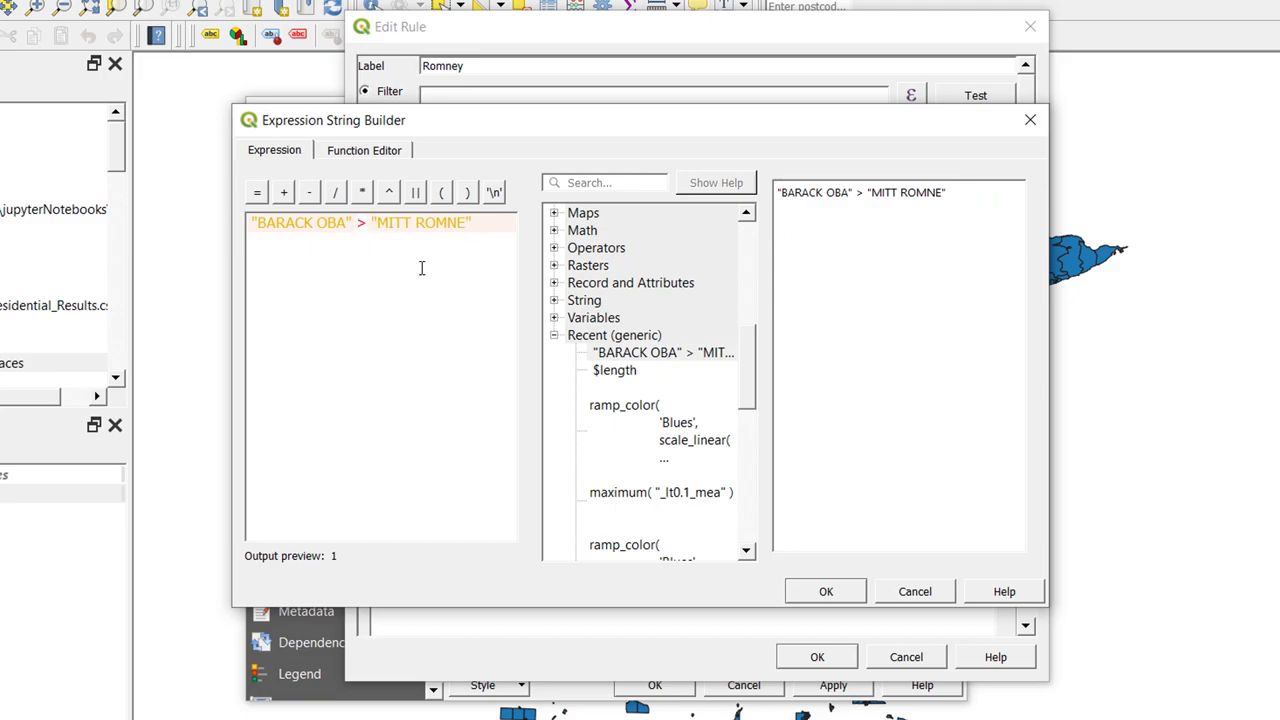
{"action": "key", "text": "Delete"}
{"action": "key", "text": "Delete"}
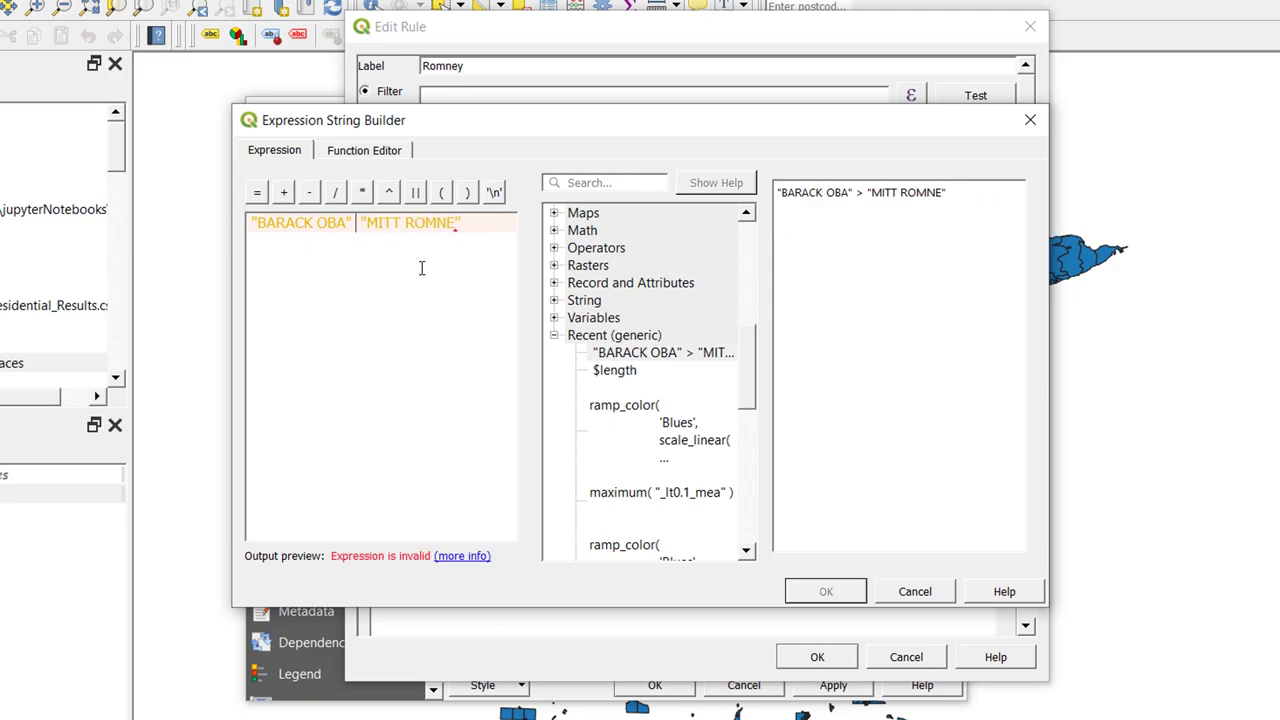
{"action": "type", "text": "<"}
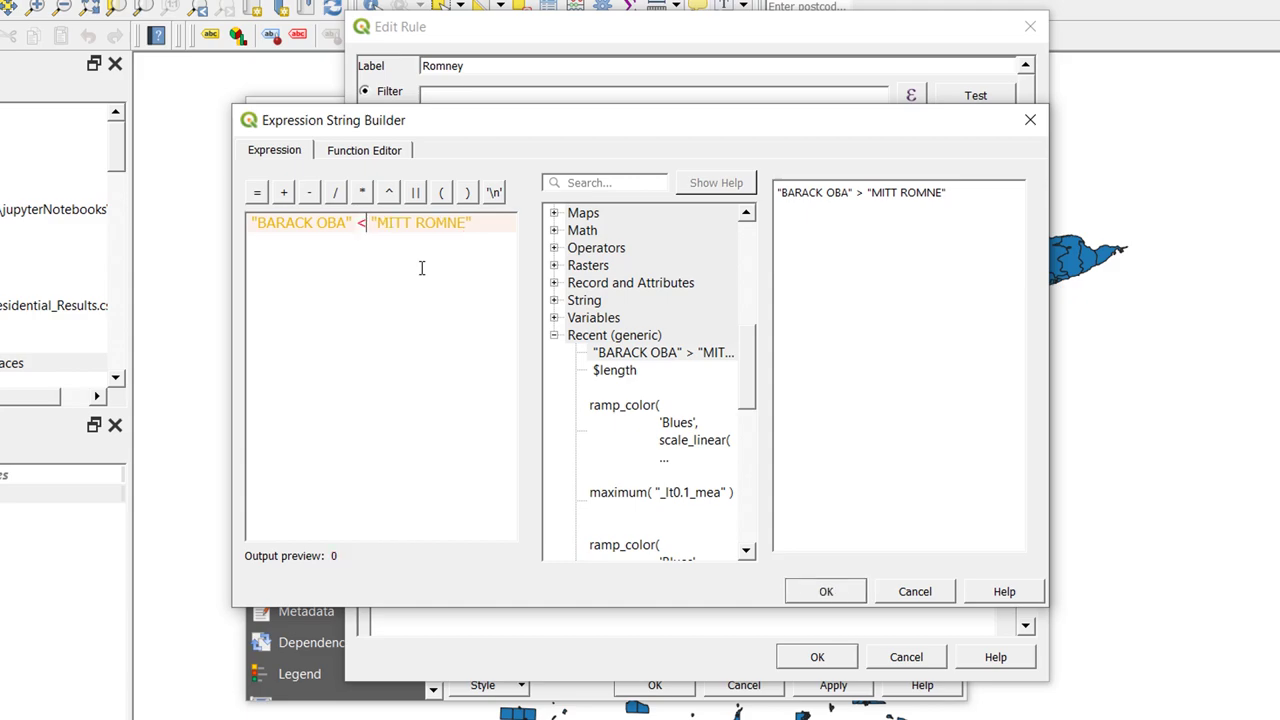
{"action": "left_click", "coordinate": [848, 591]}
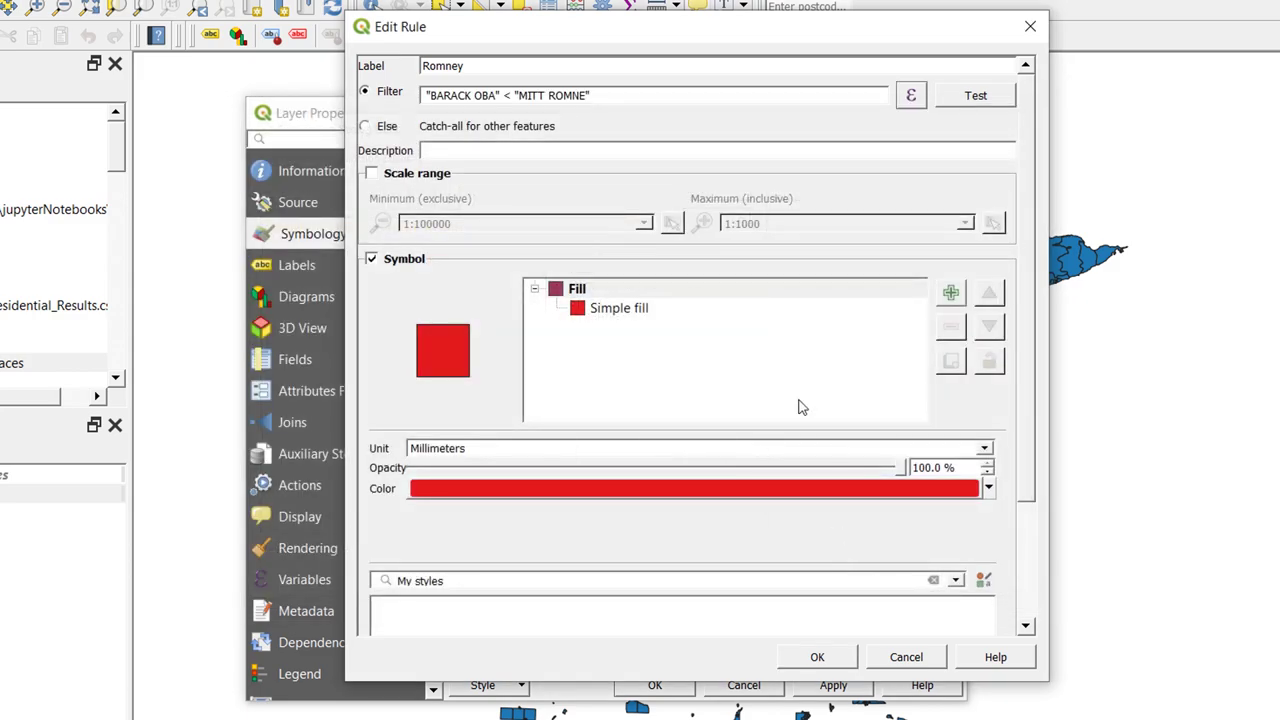
{"action": "left_click", "coordinate": [822, 656]}
{"action": "left_click", "coordinate": [829, 685]}
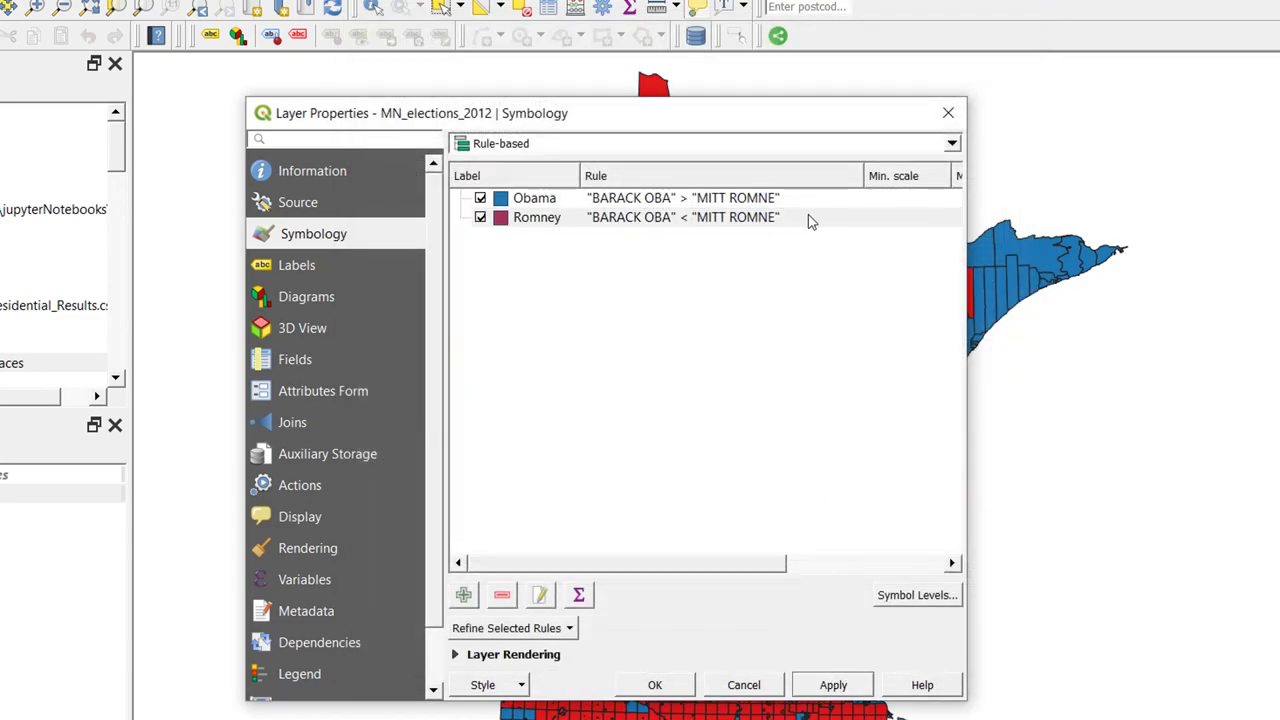
Step: Add a Tie rule filtered on "BARACK OBA" = "MITT ROMNE" and apply all three rules
{"action": "left_click_drag", "start_coordinate": [757, 117], "coordinate": [893, 134]}
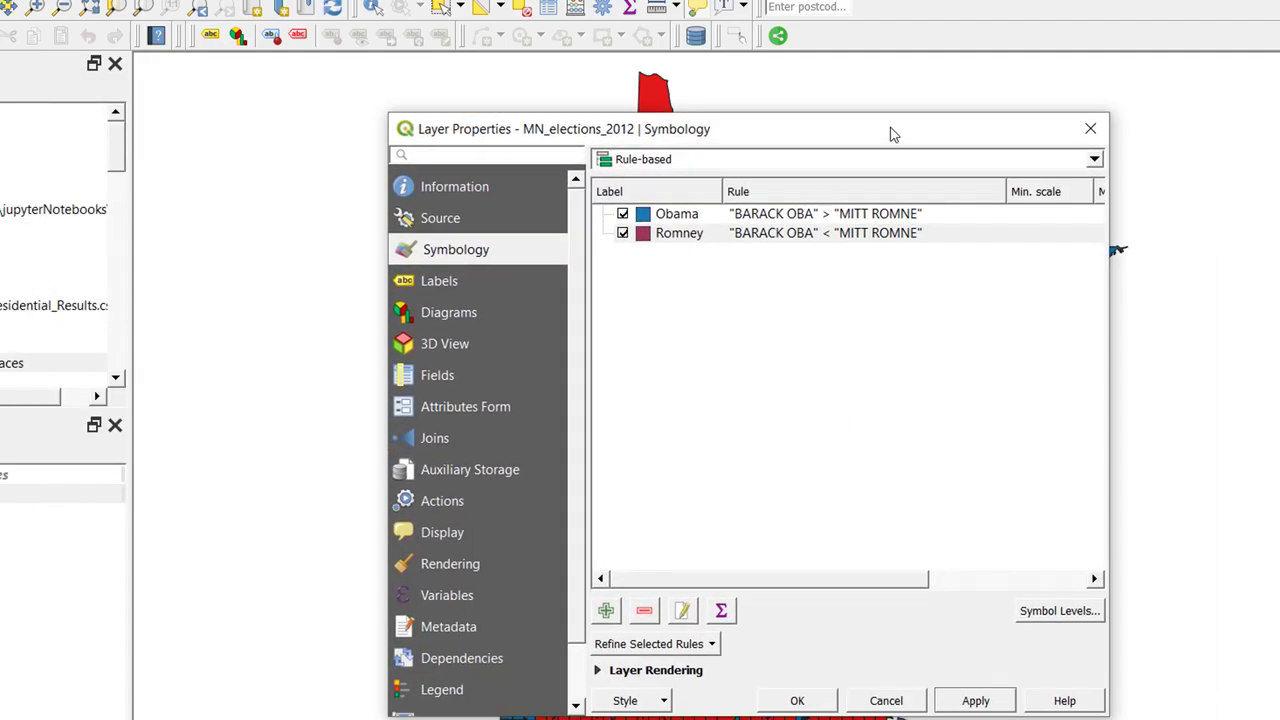
{"action": "left_click", "coordinate": [606, 611]}
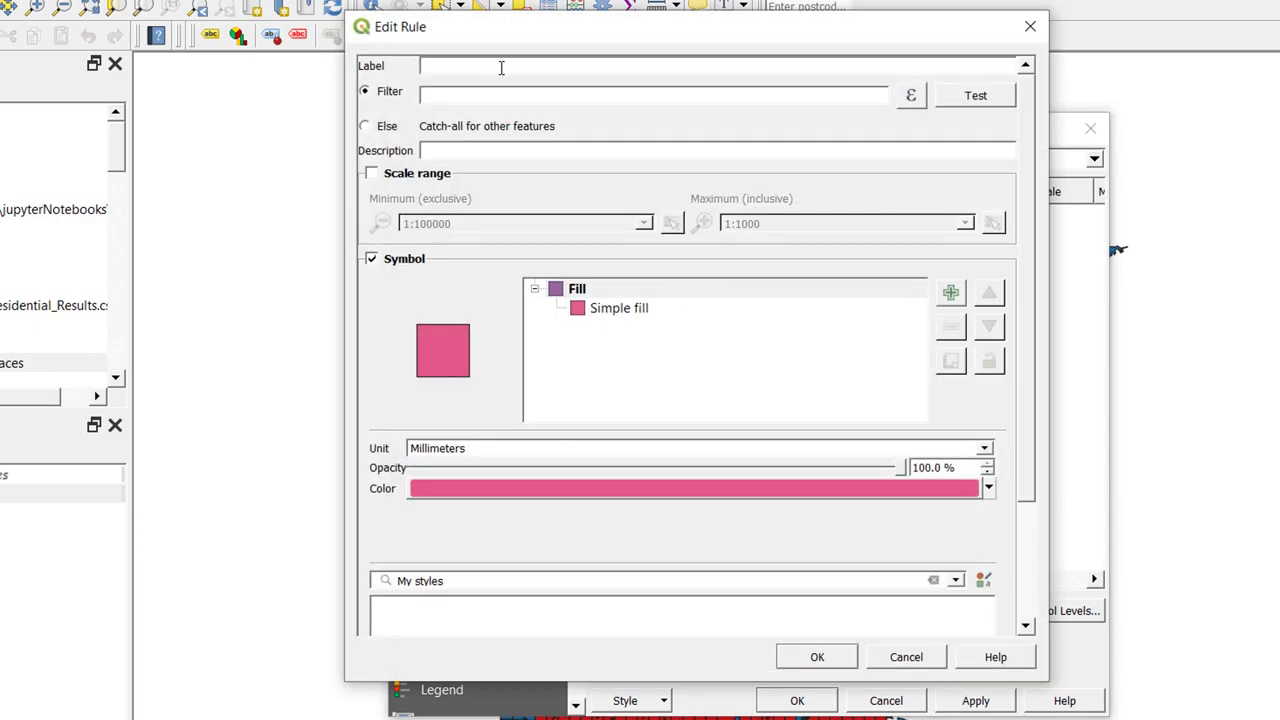
{"action": "left_click", "coordinate": [911, 95]}
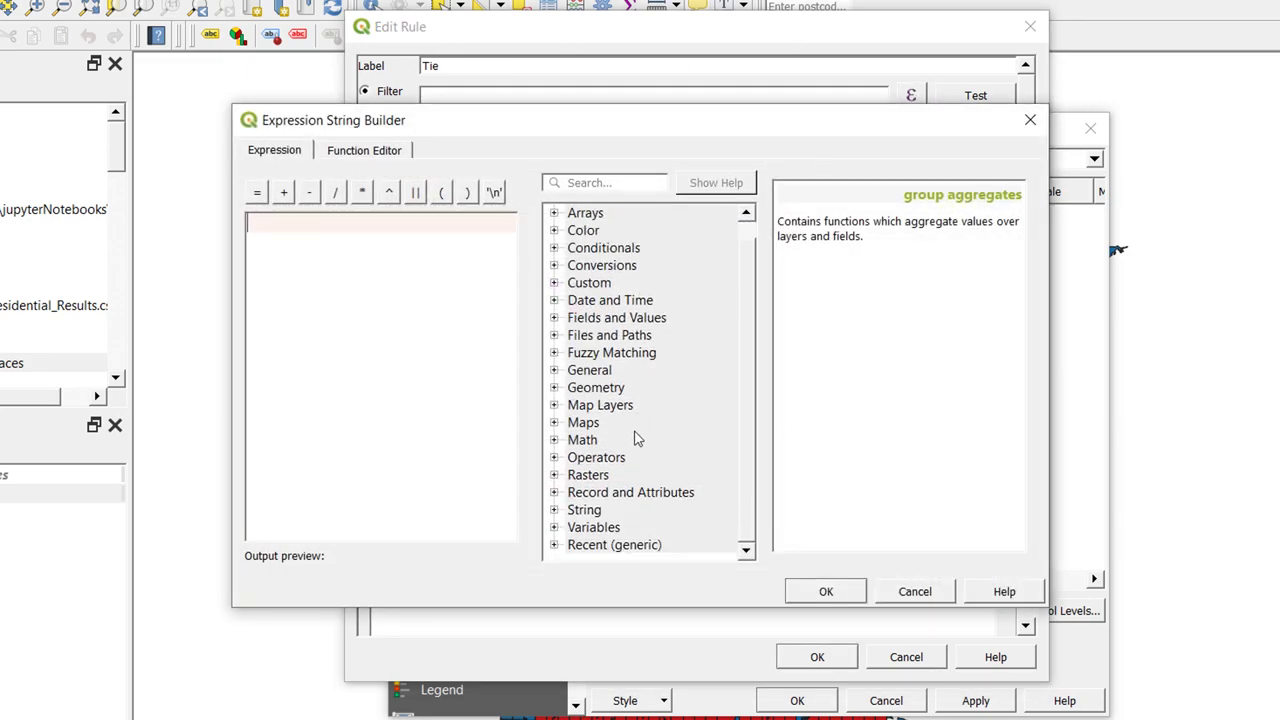
{"action": "left_click", "coordinate": [554, 544]}
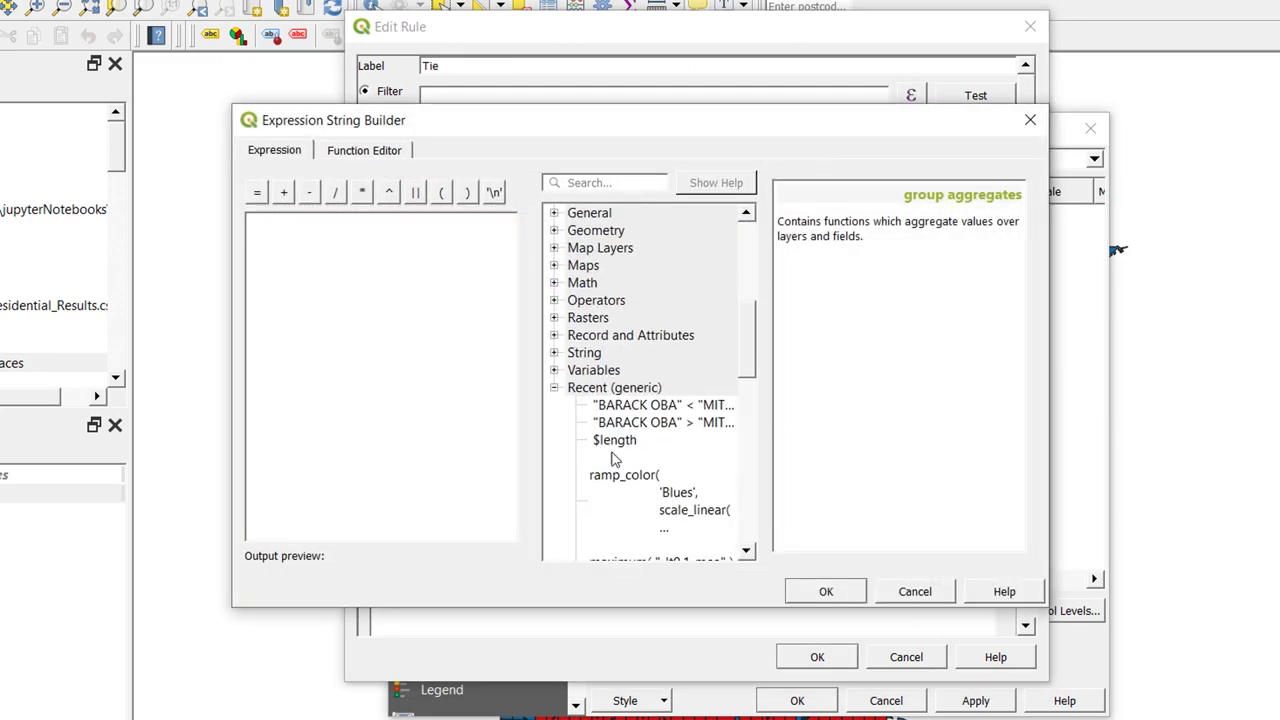
{"action": "double_click", "coordinate": [630, 405]}
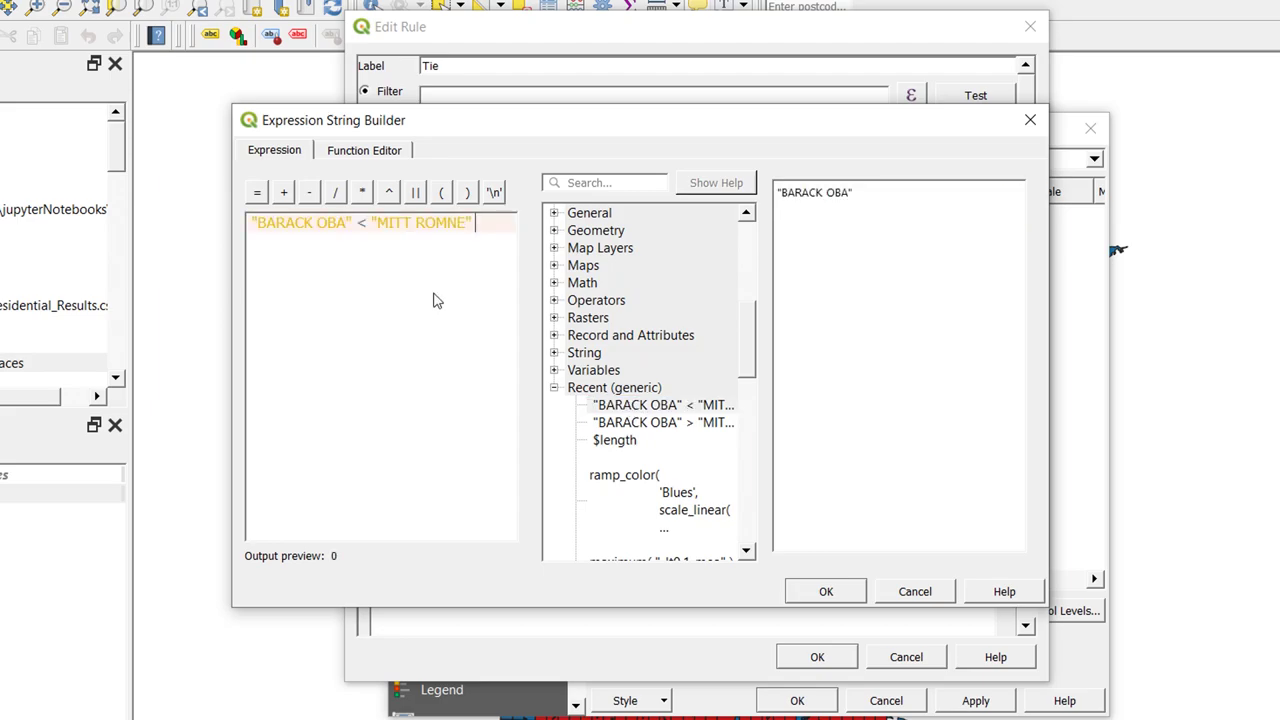
{"action": "left_click", "coordinate": [370, 222]}
{"action": "key", "text": "BackSpace"}
{"action": "type", "text": "="}
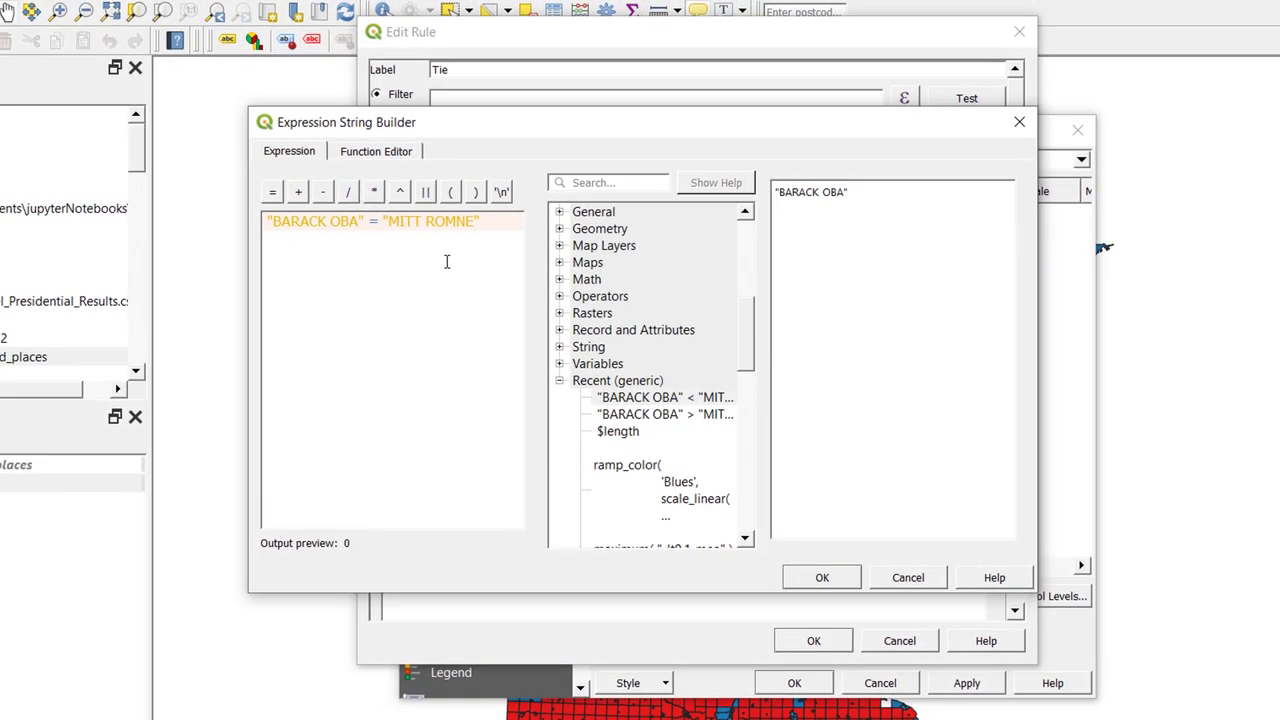
{"action": "left_click", "coordinate": [822, 577]}
{"action": "left_click", "coordinate": [813, 640]}
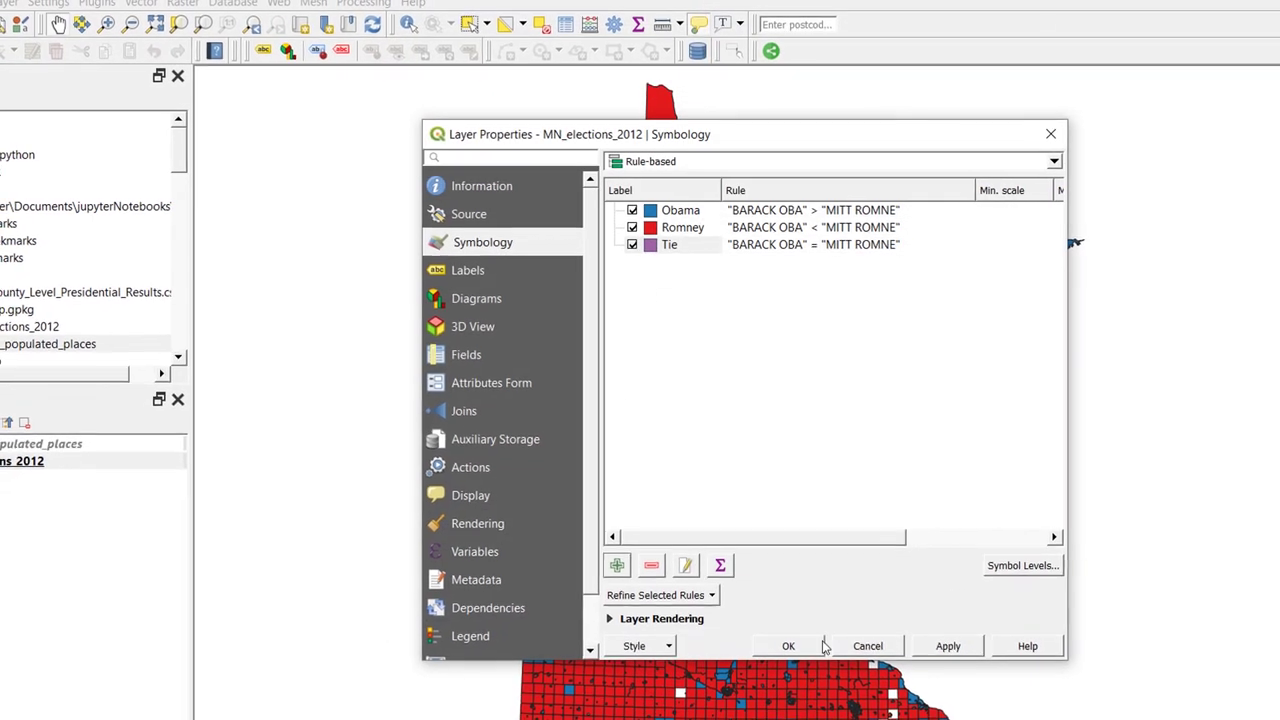
{"action": "left_click", "coordinate": [948, 646]}
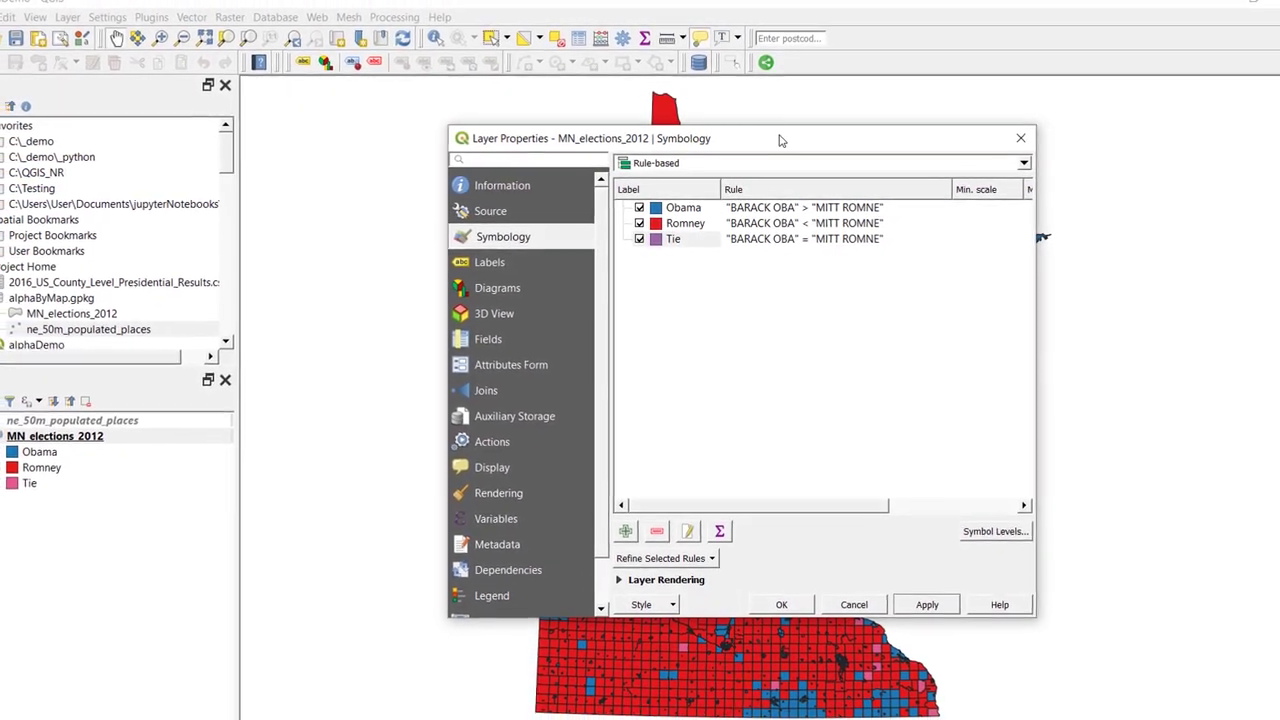
{"action": "left_click_drag", "start_coordinate": [781, 140], "coordinate": [220, 62]}
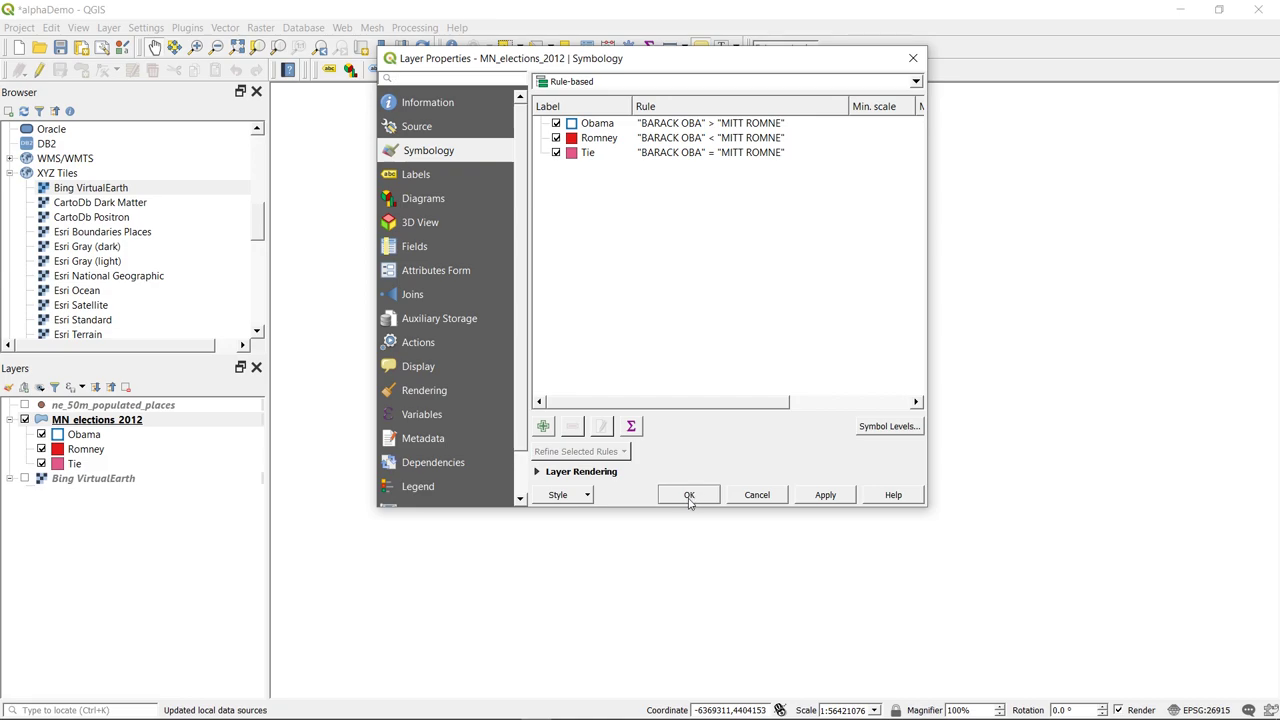
Step: Close Layer Properties and zoom into the Twin Cities precincts at about 1:55099
{"action": "left_click", "coordinate": [689, 495]}
{"action": "scroll", "coordinate": [637, 432], "scroll_direction": "up", "scroll_amount": 3}
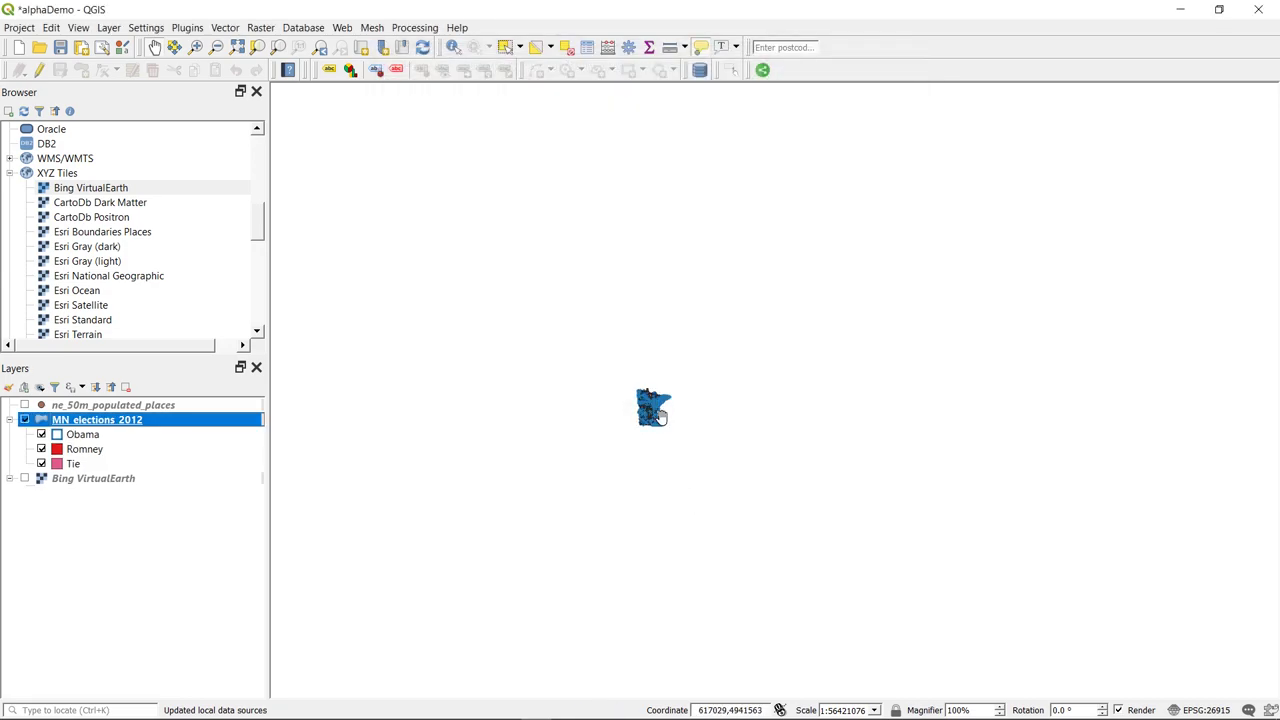
{"action": "scroll", "coordinate": [631, 413], "scroll_direction": "up", "scroll_amount": 3}
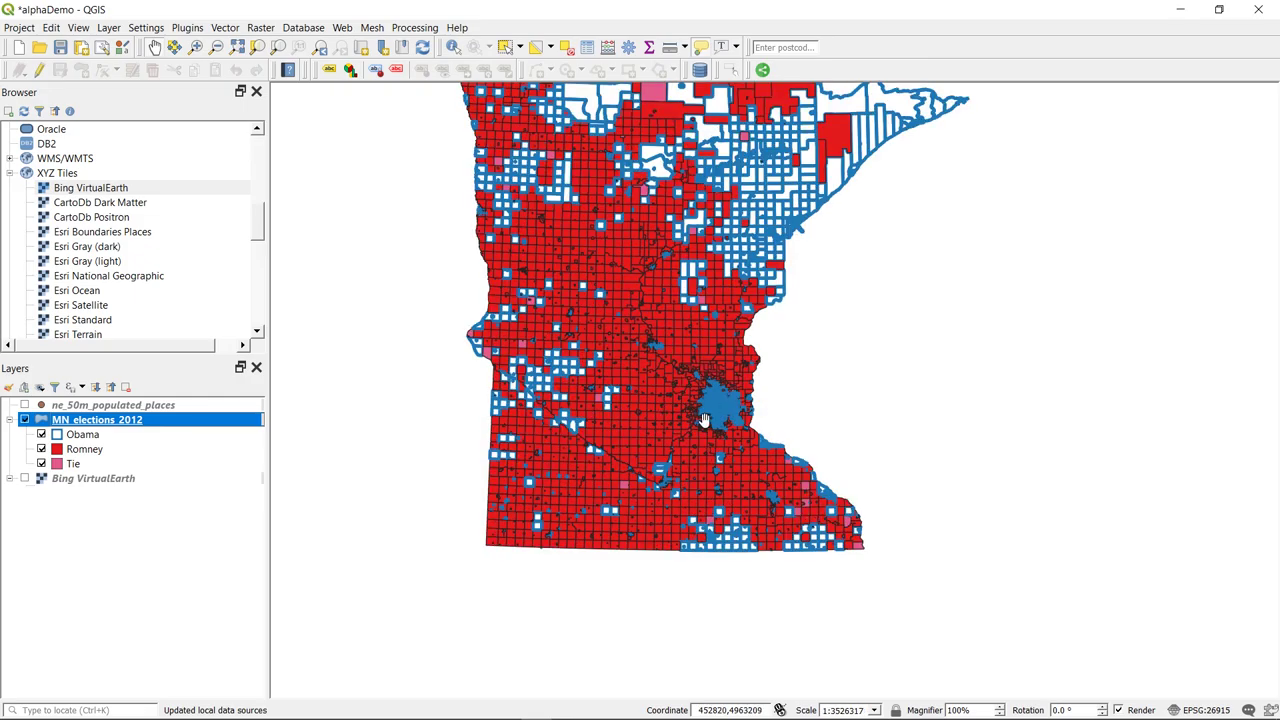
{"action": "scroll", "coordinate": [737, 424], "scroll_direction": "up", "scroll_amount": 2}
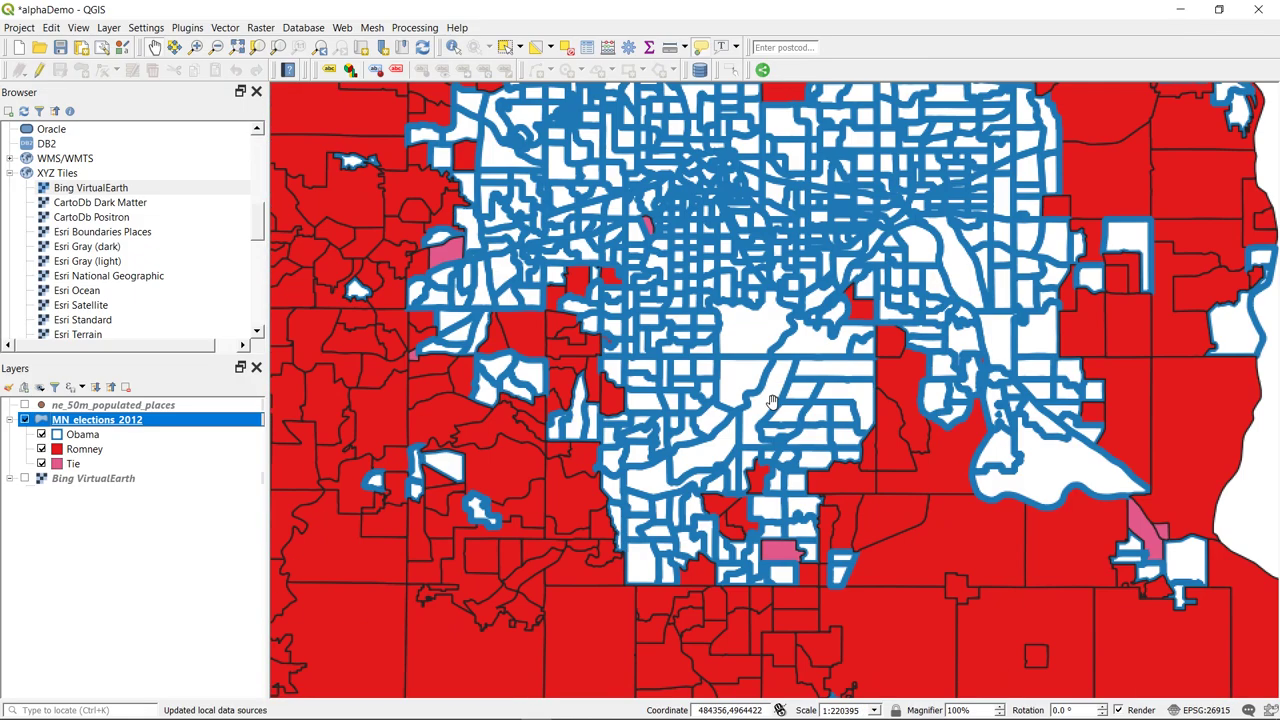
{"action": "scroll", "coordinate": [740, 413], "scroll_direction": "up", "scroll_amount": 2}
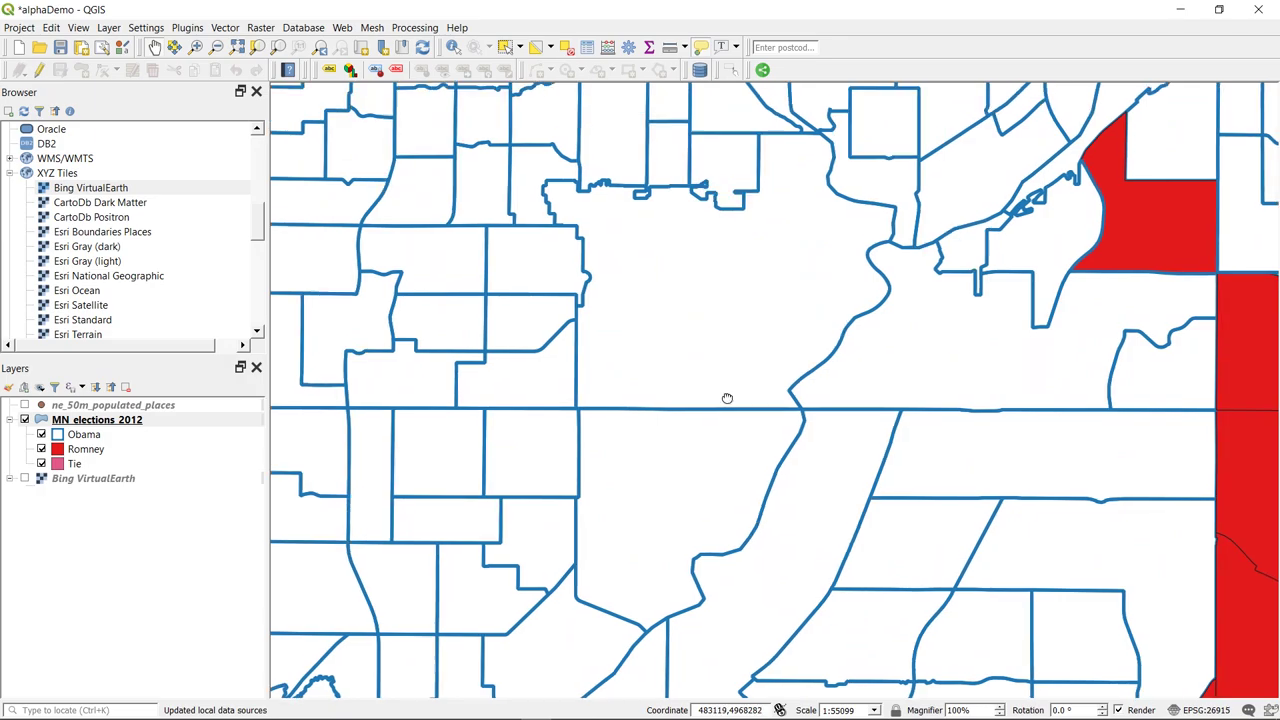
{"action": "left_click_drag", "start_coordinate": [726, 397], "coordinate": [706, 526]}
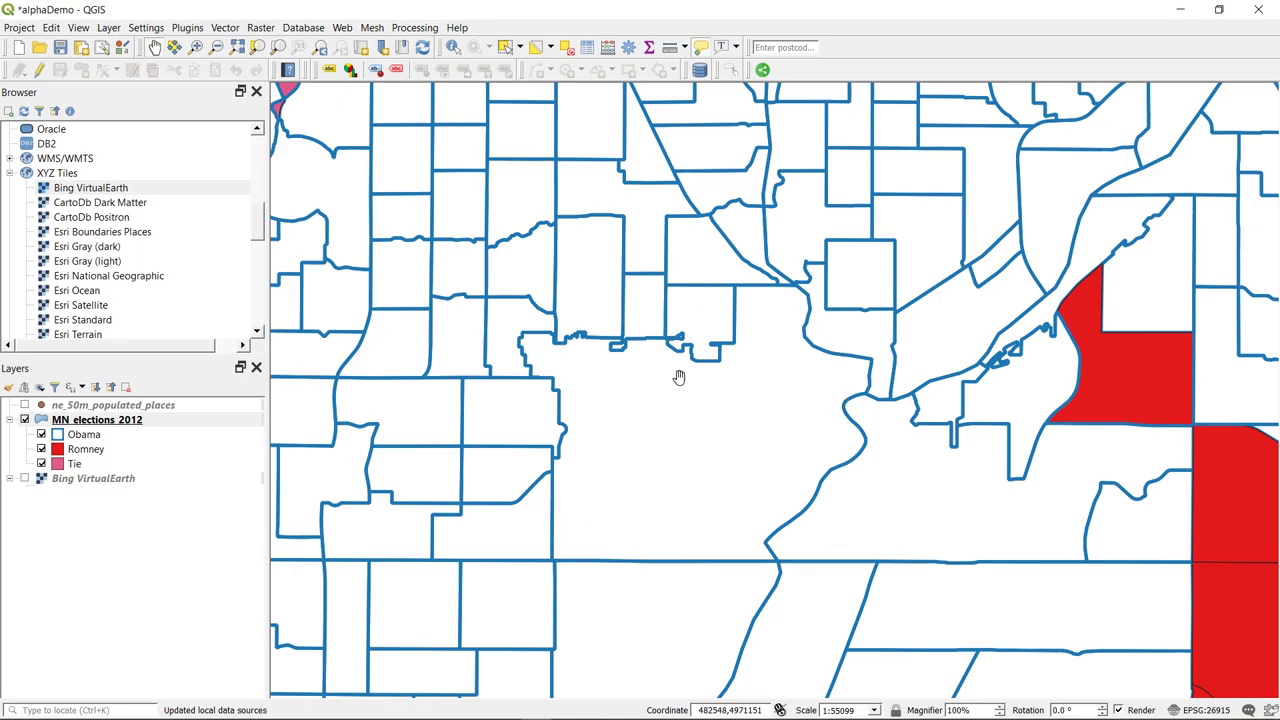
{"action": "scroll", "coordinate": [691, 428], "scroll_direction": "down", "scroll_amount": 1}
{"action": "scroll", "coordinate": [701, 422], "scroll_direction": "up", "scroll_amount": 1}
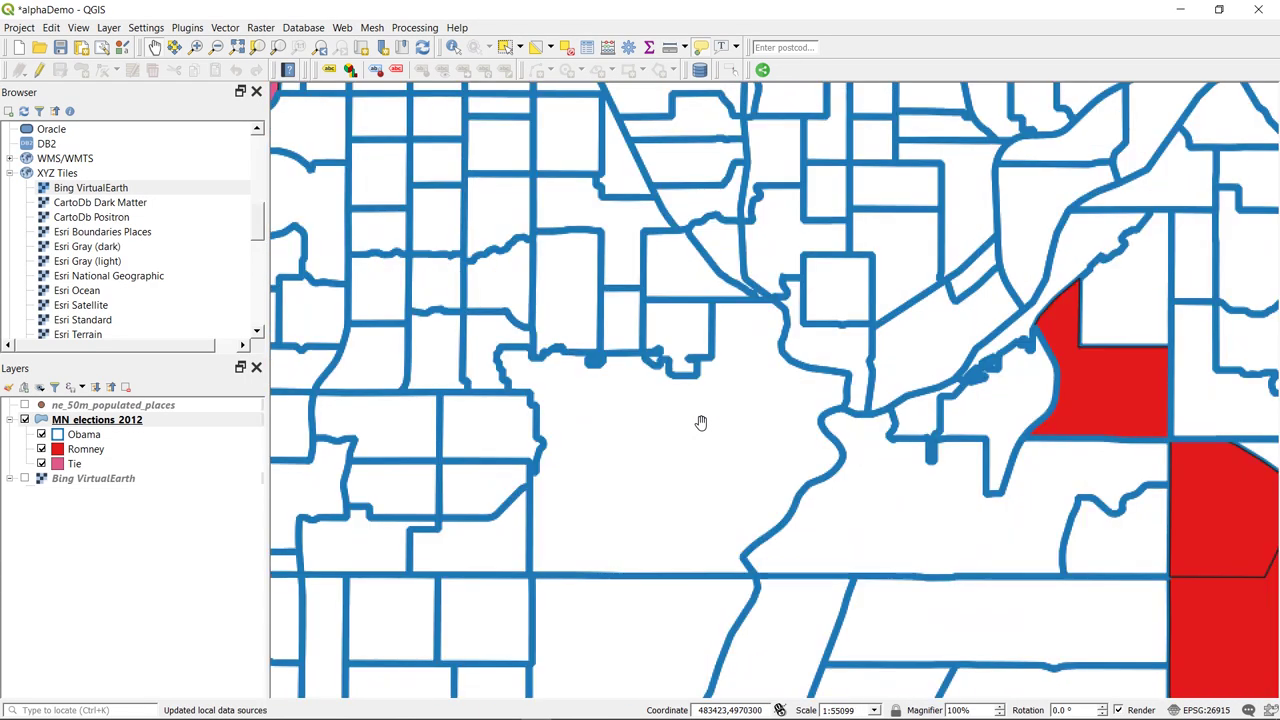
Step: Show the Bing VirtualEarth basemap and centre the view on the Minneapolis–St. Paul airport
{"action": "left_click", "coordinate": [25, 479]}
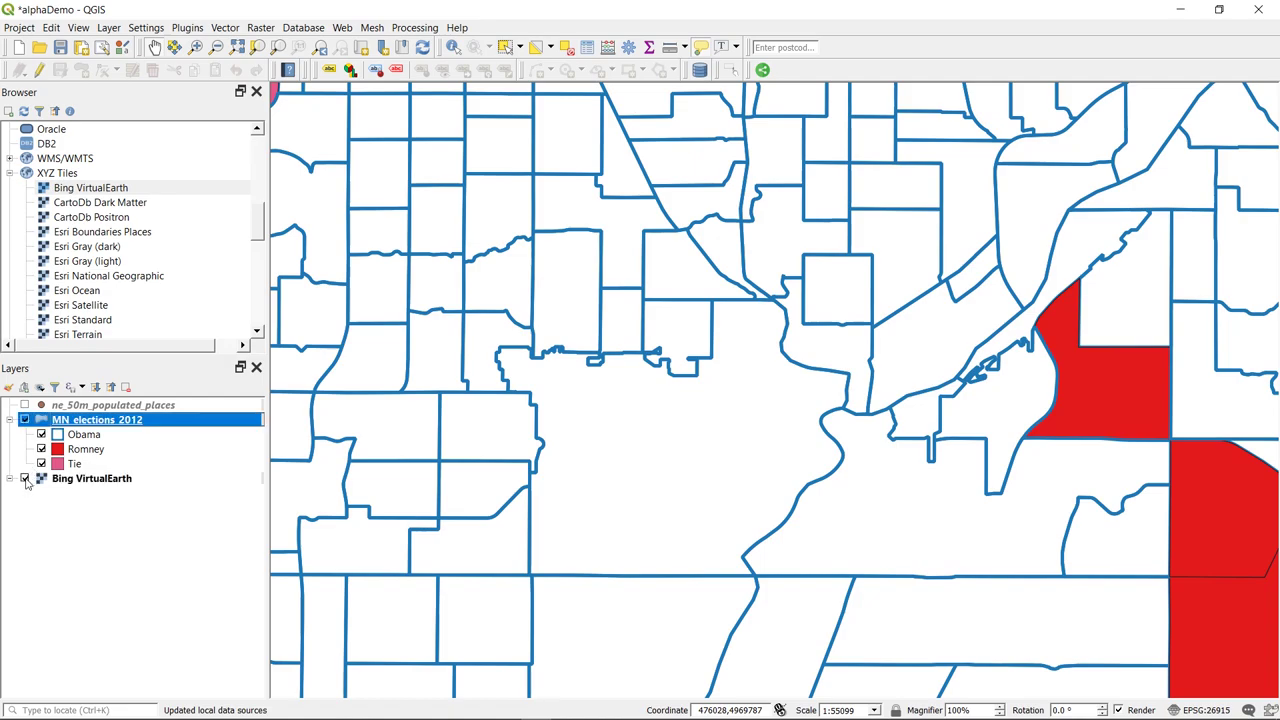
{"action": "scroll", "coordinate": [640, 505], "scroll_direction": "up", "scroll_amount": 1}
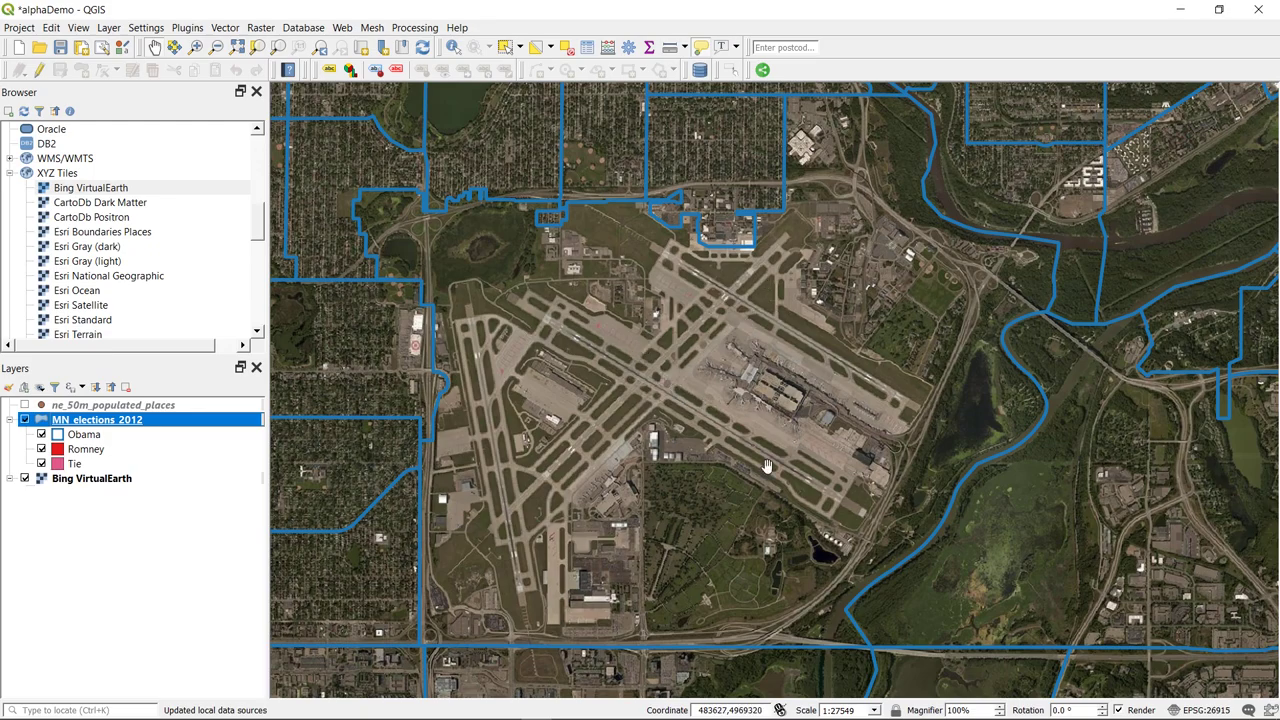
{"action": "left_click_drag", "start_coordinate": [739, 477], "coordinate": [815, 459]}
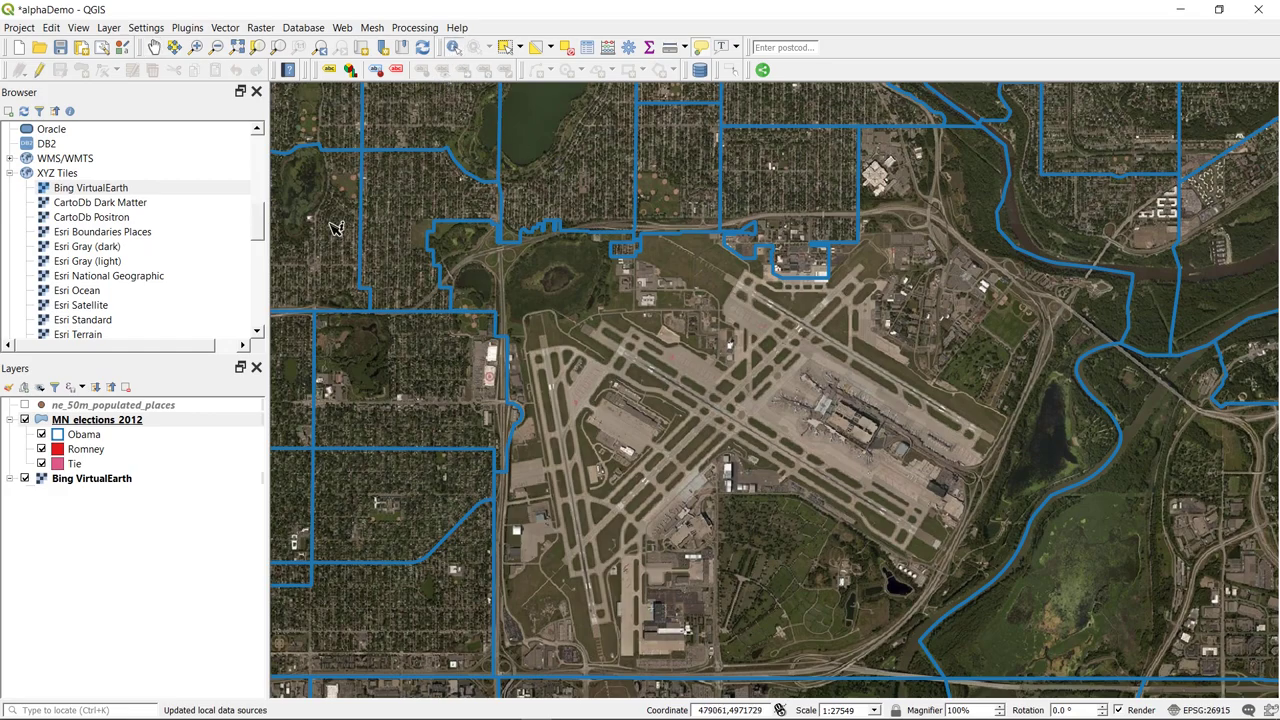
Step: Identify the Minneapolis W-12 P-10 precinct's vote totals, then zoom out over the metro
{"action": "left_click", "coordinate": [452, 50]}
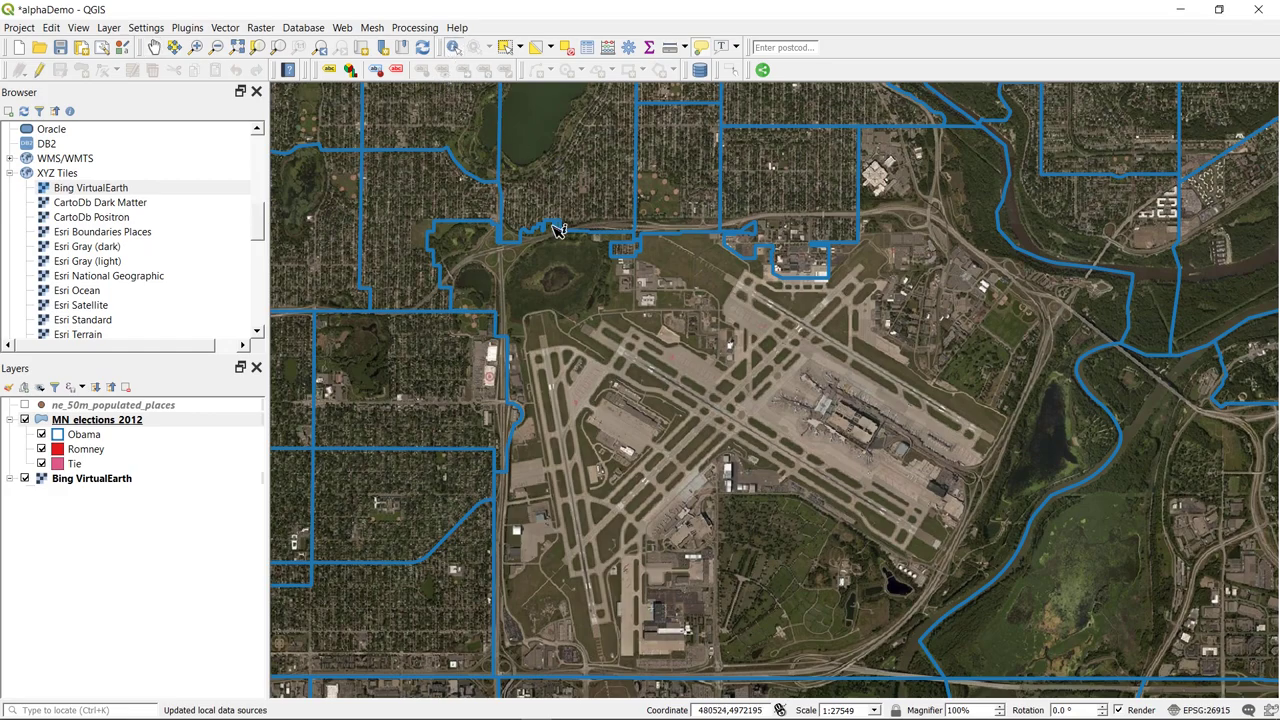
{"action": "left_click", "coordinate": [803, 397]}
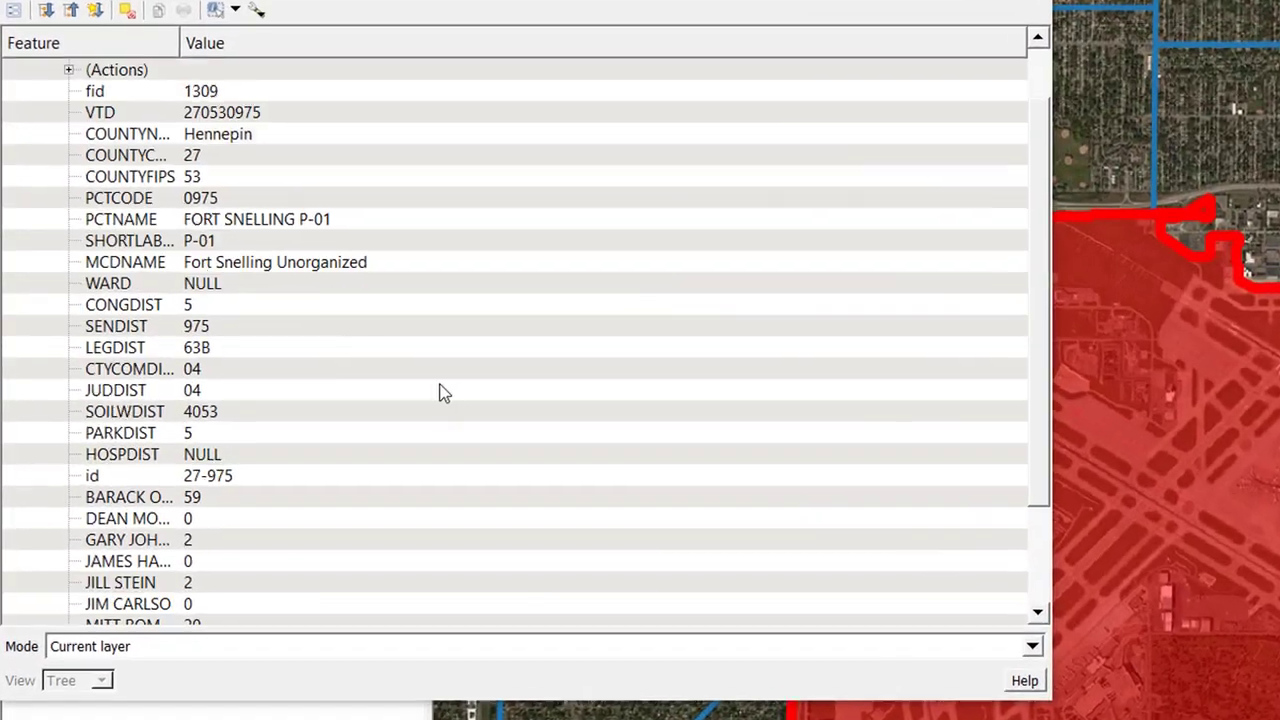
{"action": "scroll", "coordinate": [444, 392], "scroll_direction": "down", "scroll_amount": 2}
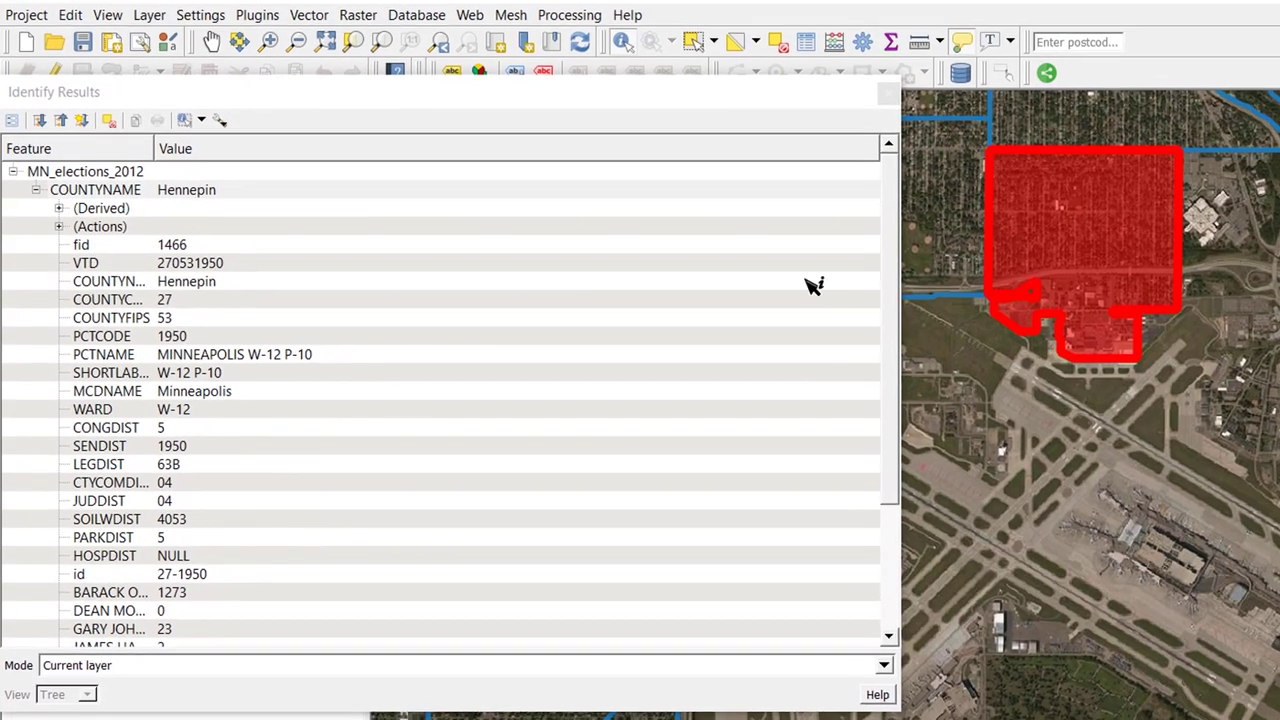
{"action": "scroll", "coordinate": [388, 417], "scroll_direction": "down", "scroll_amount": 4}
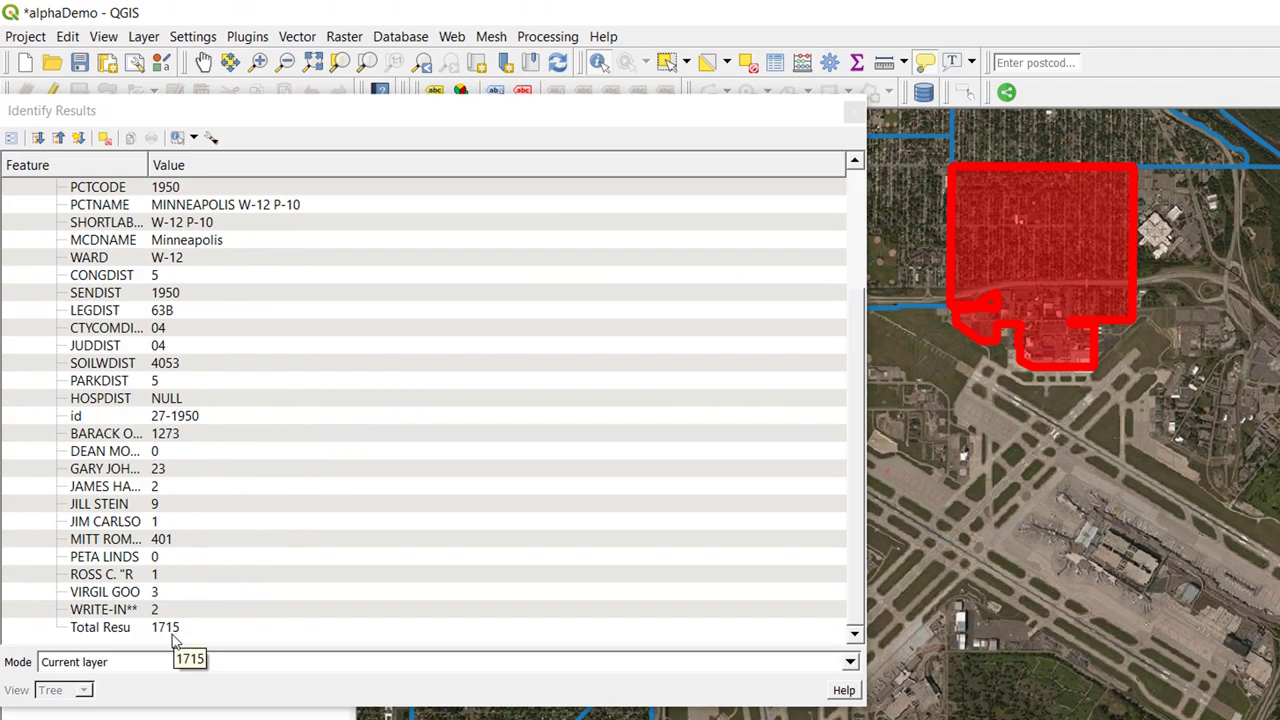
{"action": "left_click", "coordinate": [853, 111]}
{"action": "scroll", "coordinate": [980, 493], "scroll_direction": "down", "scroll_amount": 1}
{"action": "scroll", "coordinate": [985, 490], "scroll_direction": "down", "scroll_amount": 1}
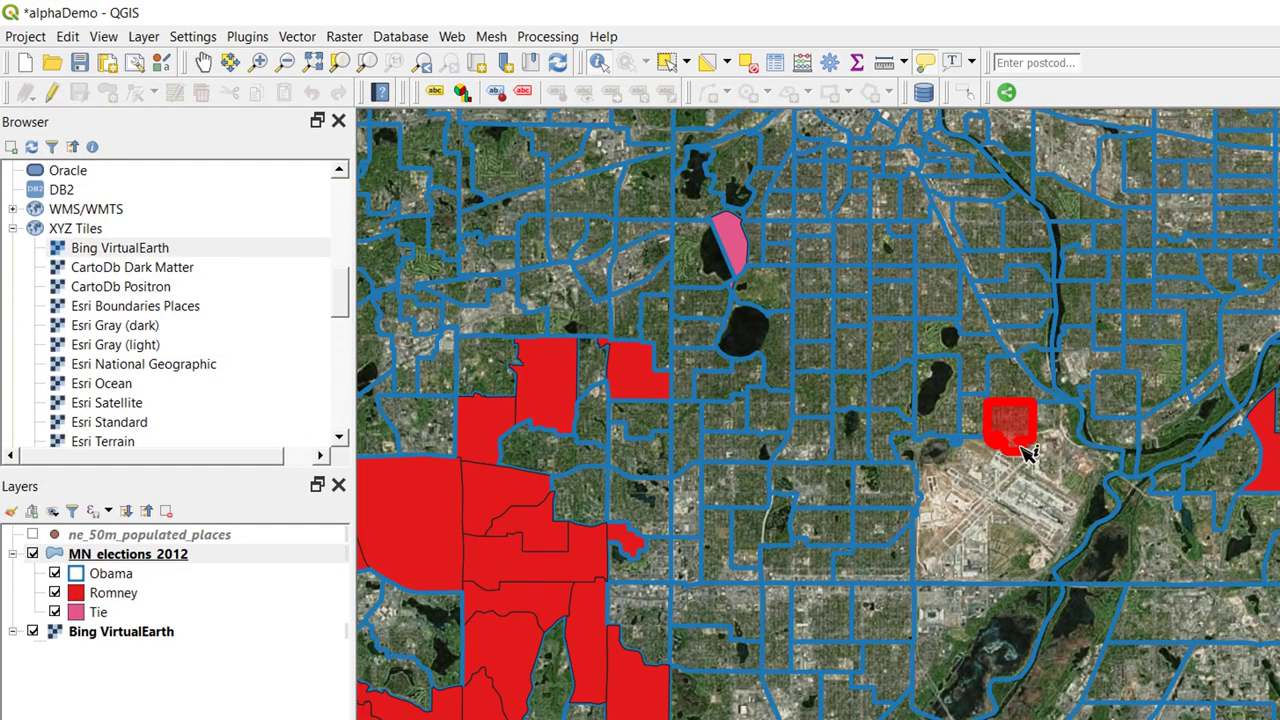
{"action": "mouse_move", "coordinate": [1028, 452]}
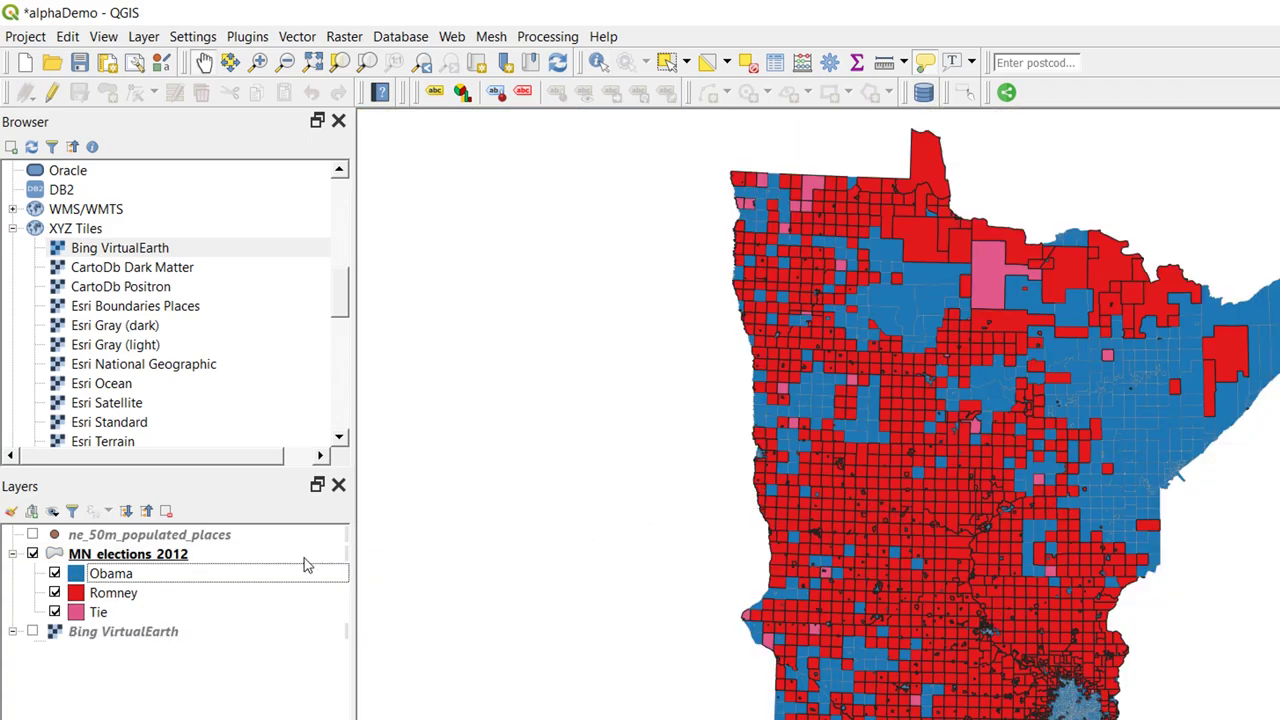
Step: In MN_elections_2012 Symbology, add a fourth rule labelled alpha with a black simple fill and no filter
{"action": "double_click", "coordinate": [117, 558]}
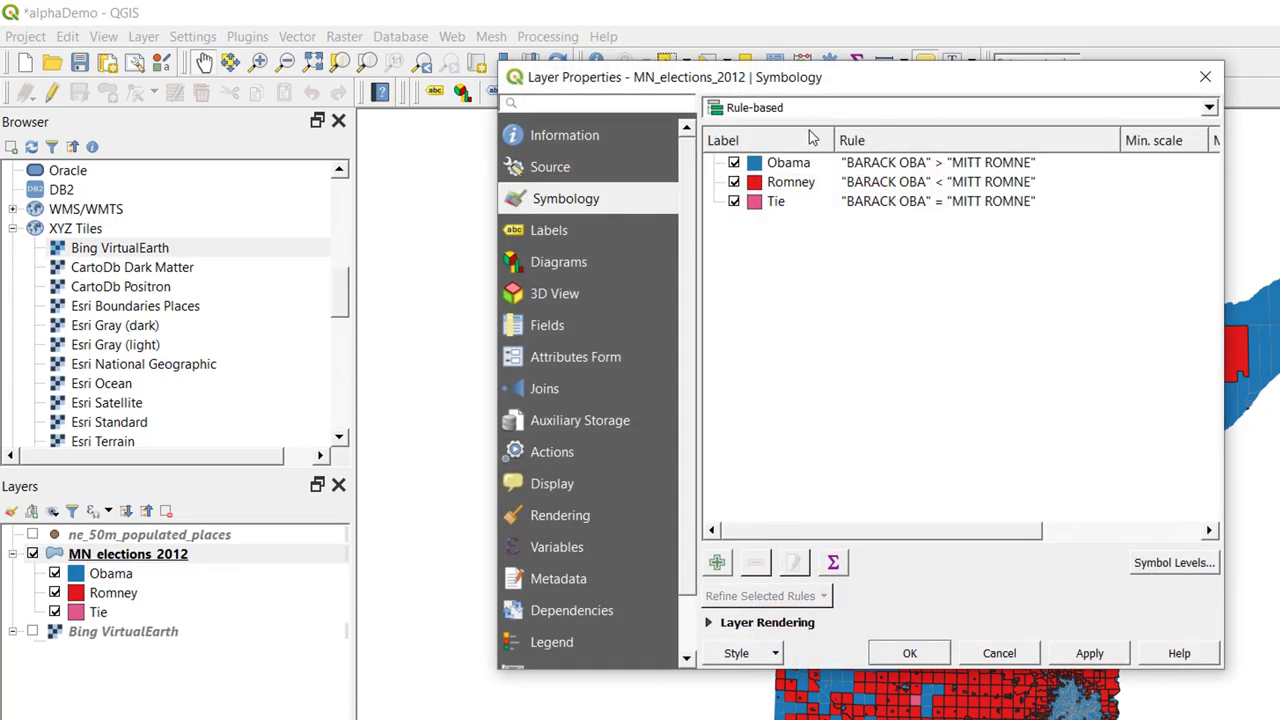
{"action": "left_click", "coordinate": [717, 563]}
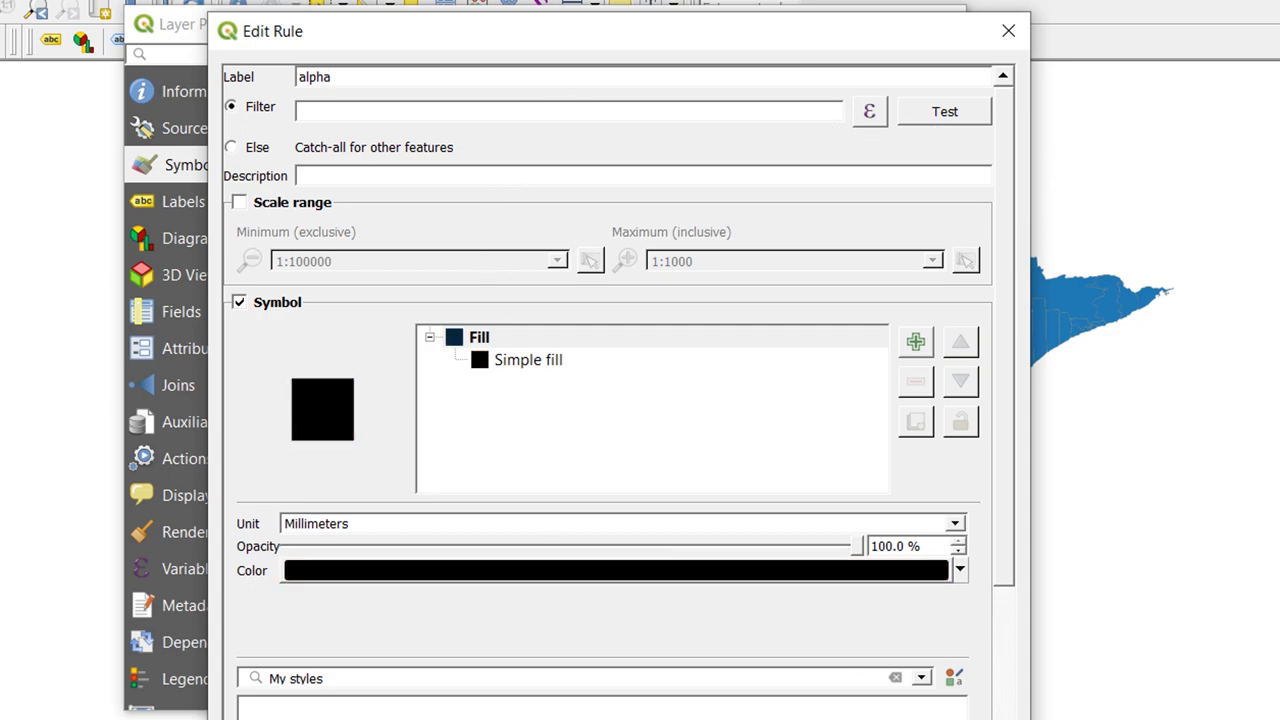
{"action": "key", "text": "Return"}
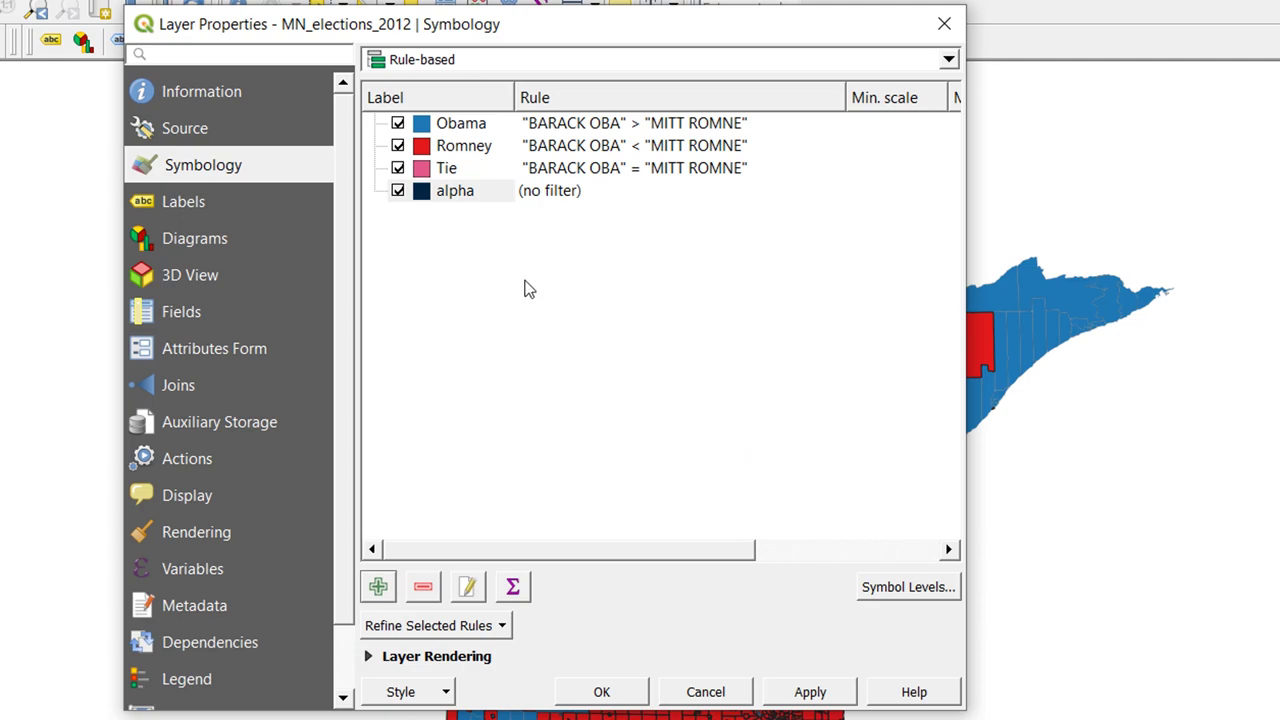
Step: Raise the alpha rule to symbol level 1 in Symbol Levels and apply the style
{"action": "left_click", "coordinate": [903, 597]}
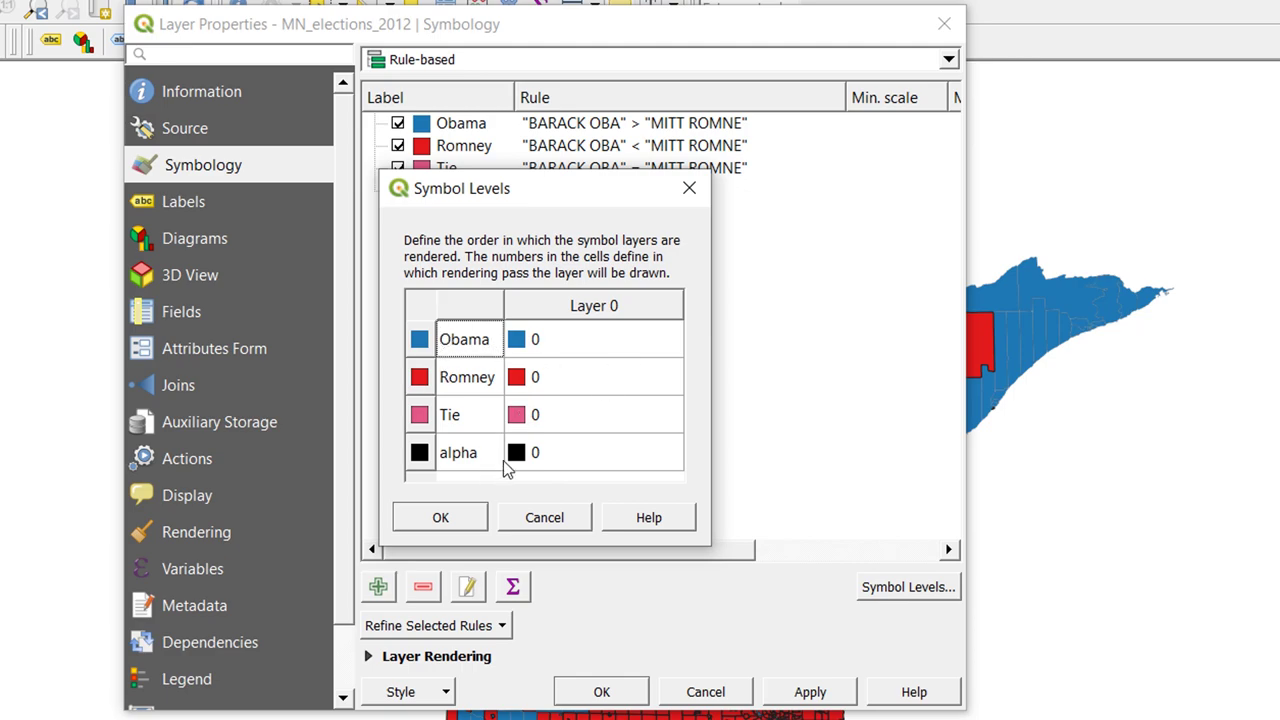
{"action": "left_click", "coordinate": [540, 455]}
{"action": "double_click", "coordinate": [540, 455]}
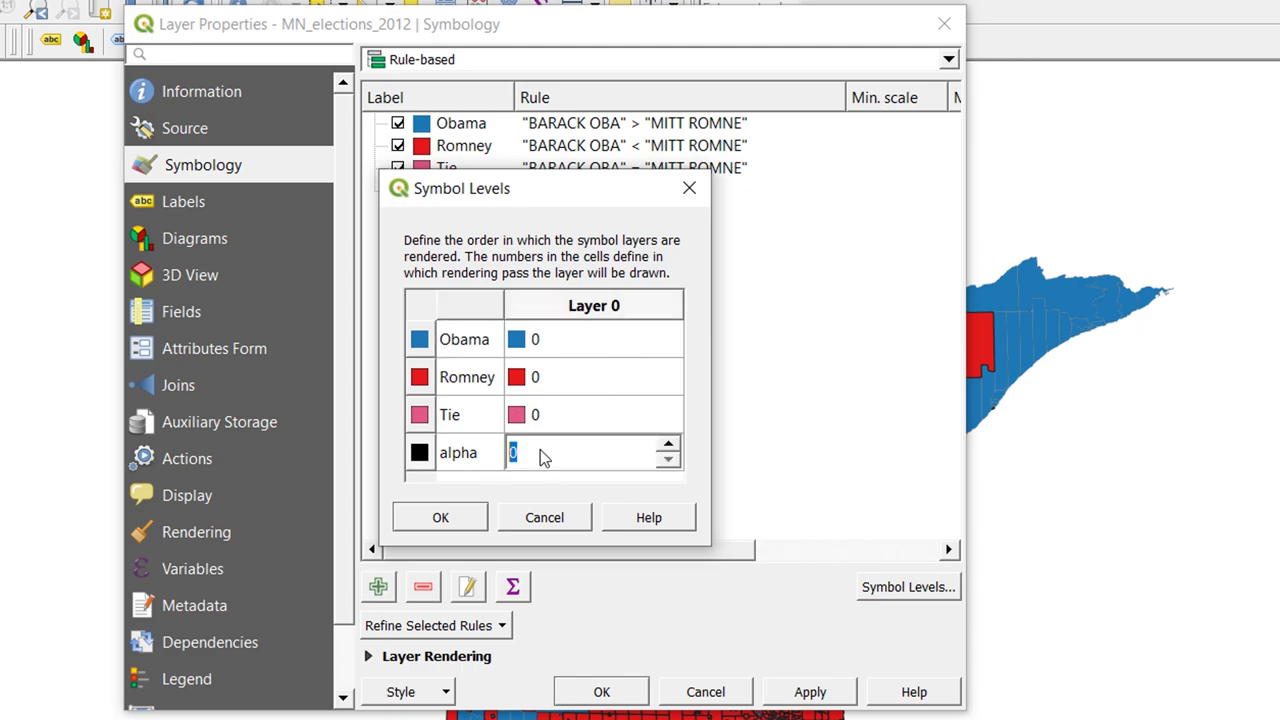
{"action": "left_click", "coordinate": [668, 446]}
{"action": "left_click", "coordinate": [434, 520]}
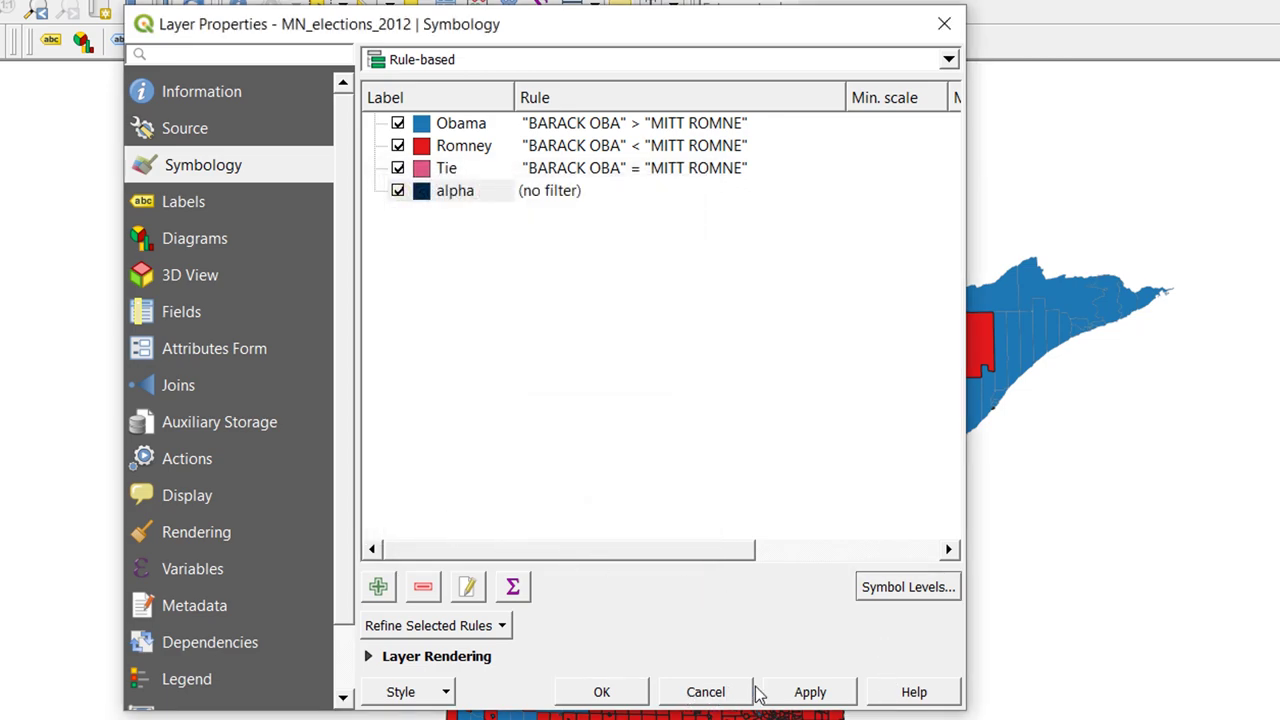
{"action": "left_click", "coordinate": [806, 692]}
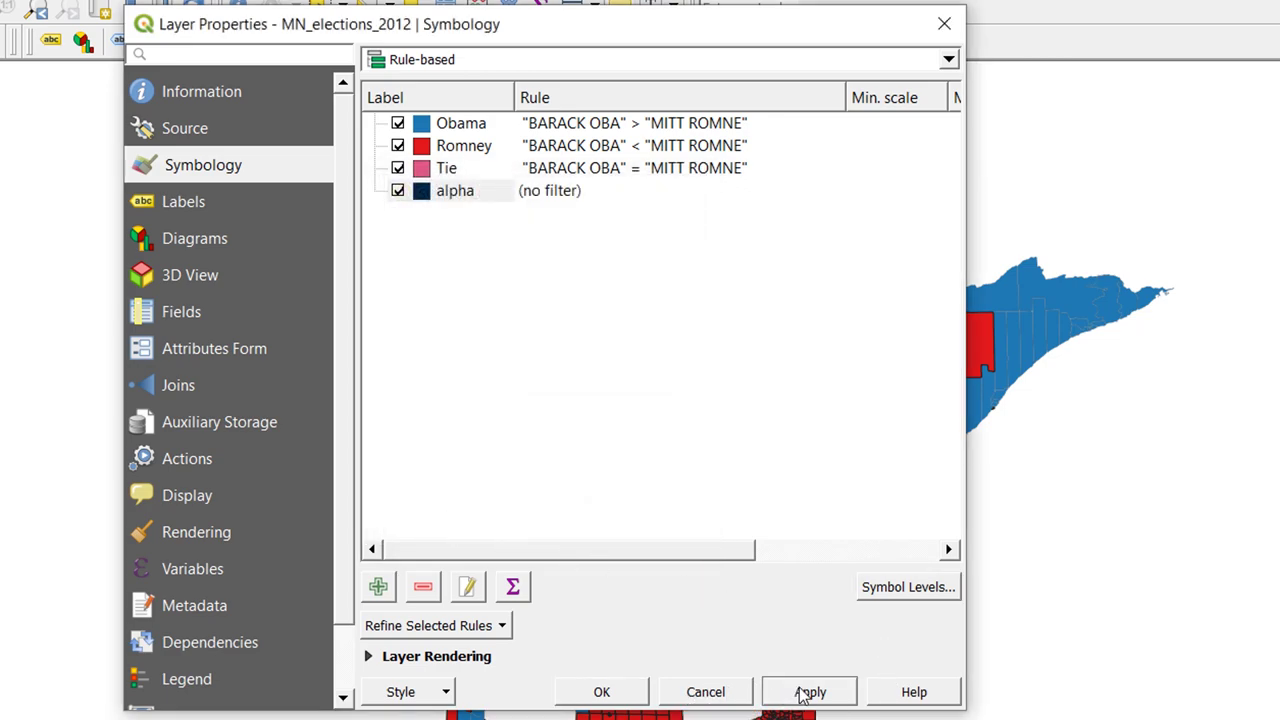
{"action": "left_click_drag", "start_coordinate": [702, 40], "coordinate": [793, 37]}
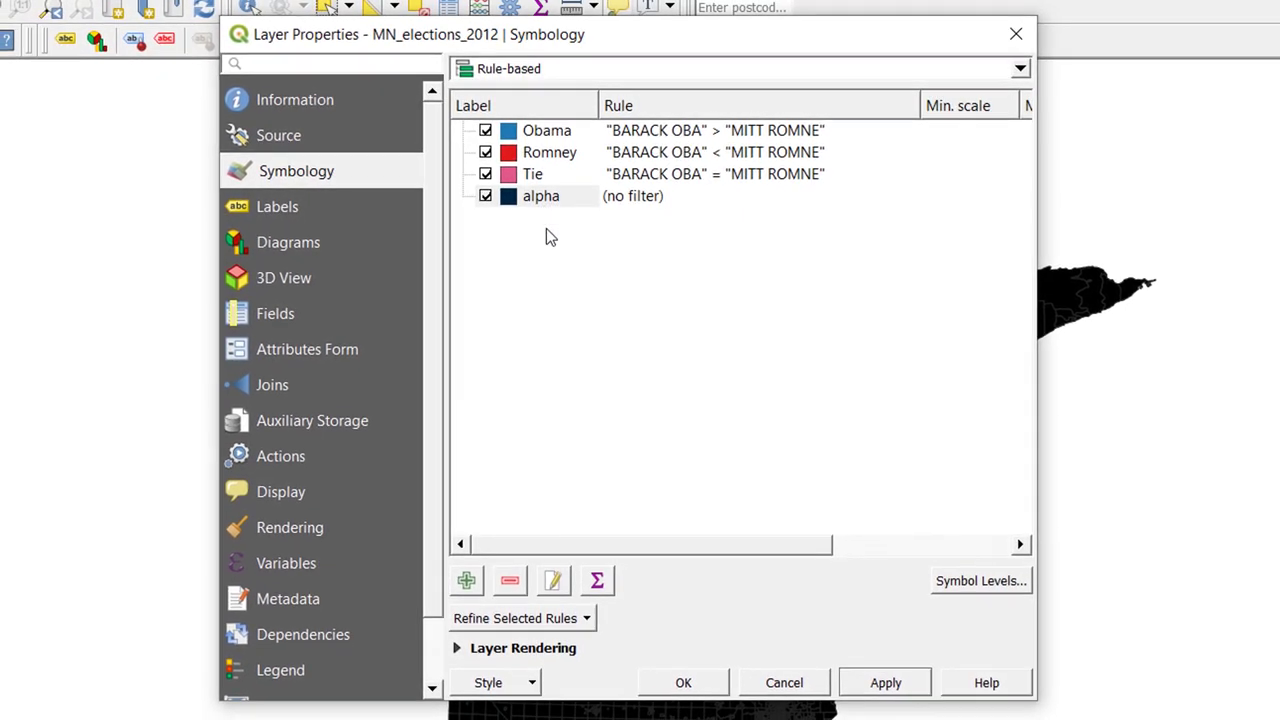
Step: Start an expression for the alpha rule's Simple fill colour via its data-defined override
{"action": "double_click", "coordinate": [545, 193]}
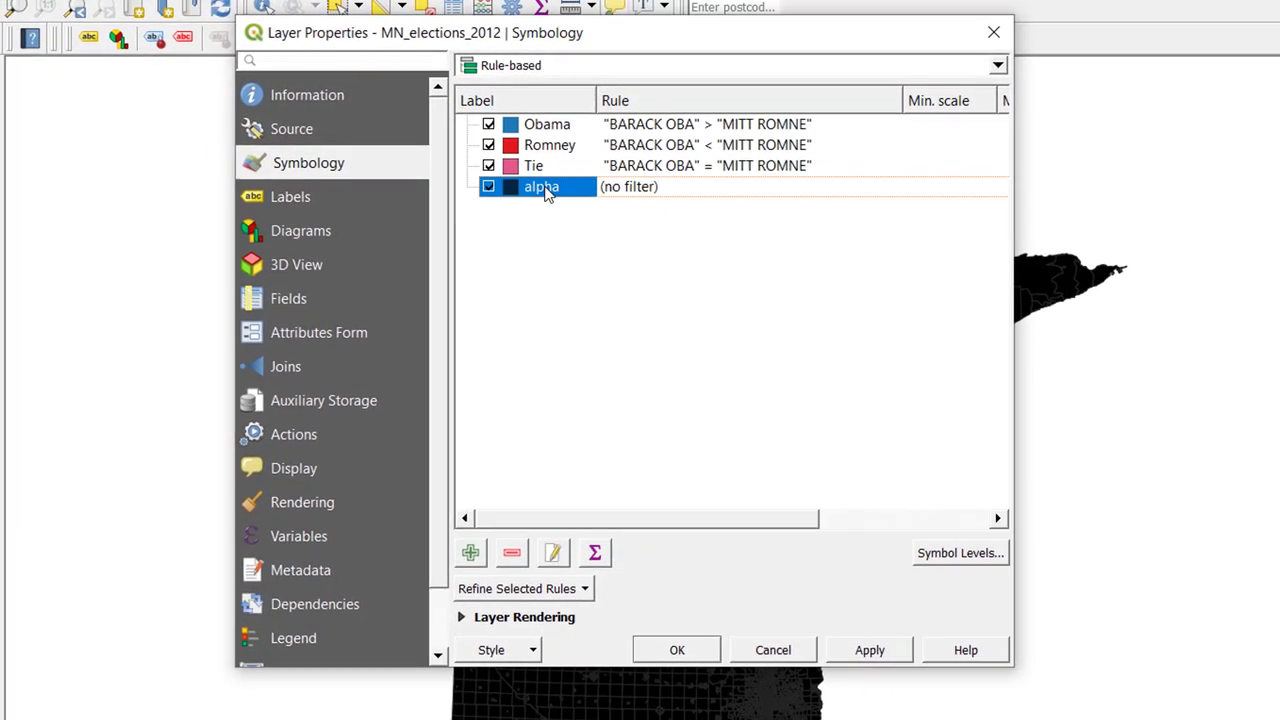
{"action": "left_click", "coordinate": [527, 322]}
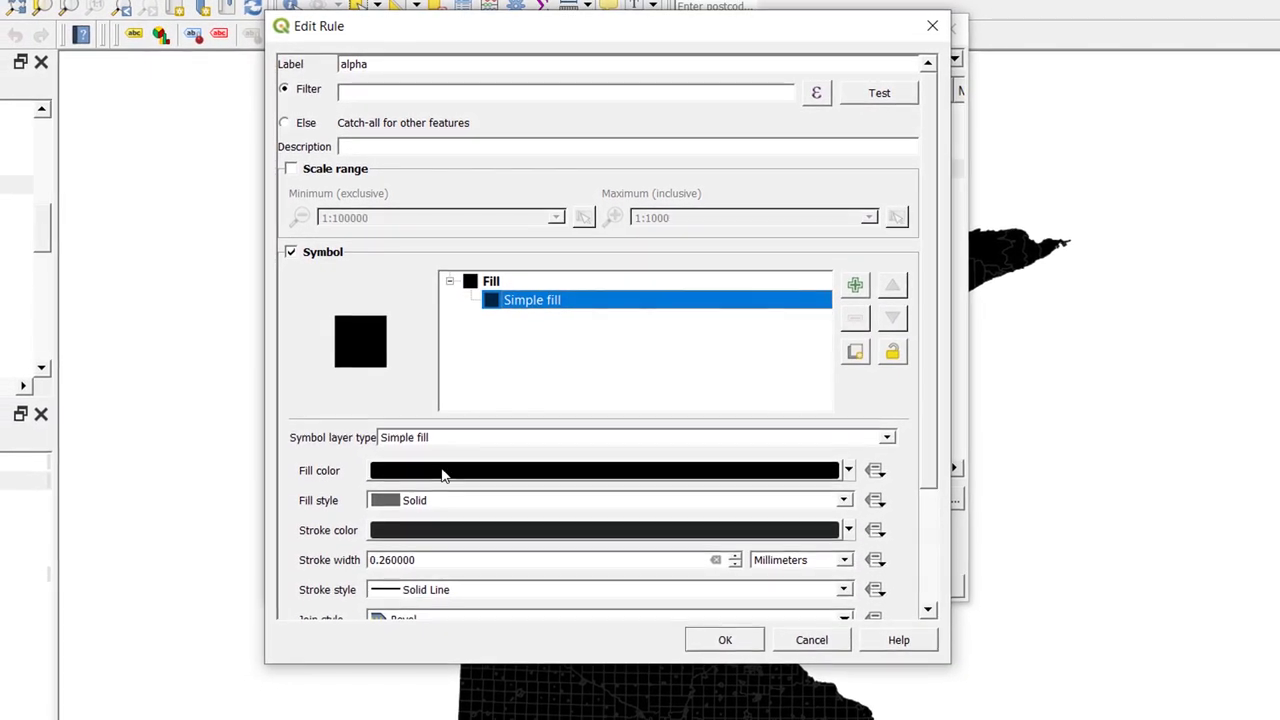
{"action": "left_click", "coordinate": [870, 466]}
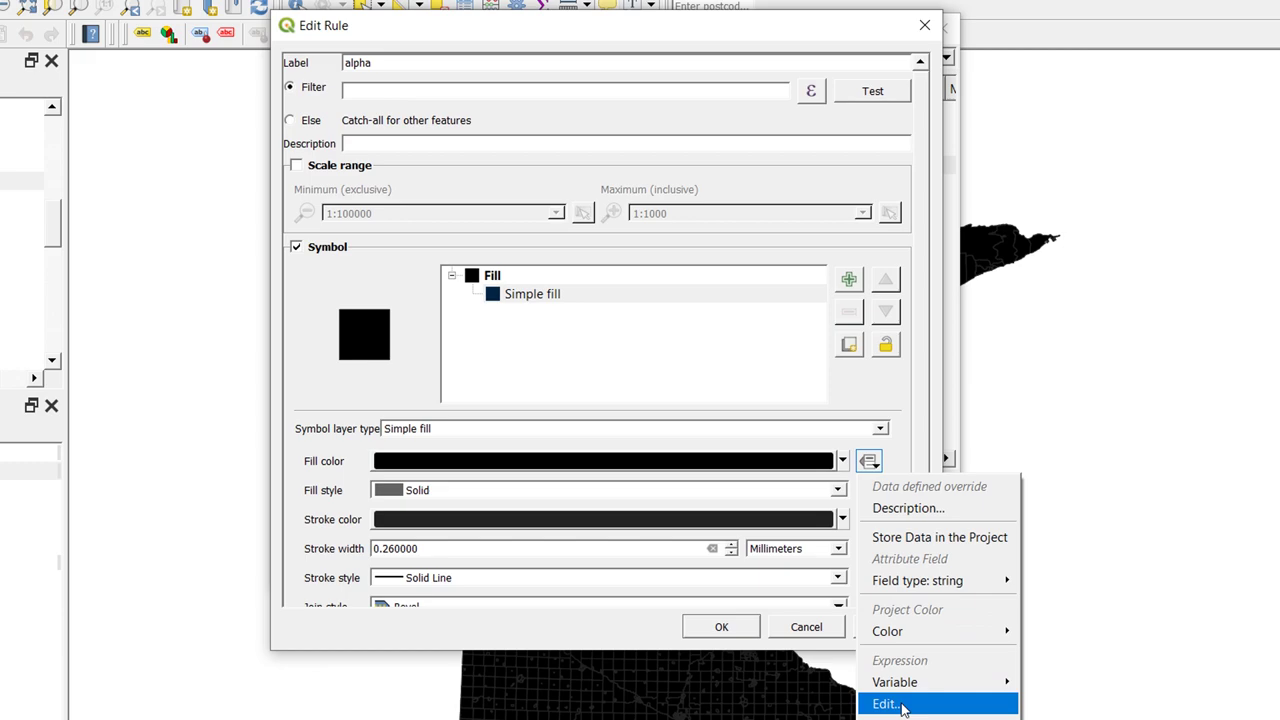
{"action": "left_click", "coordinate": [886, 704]}
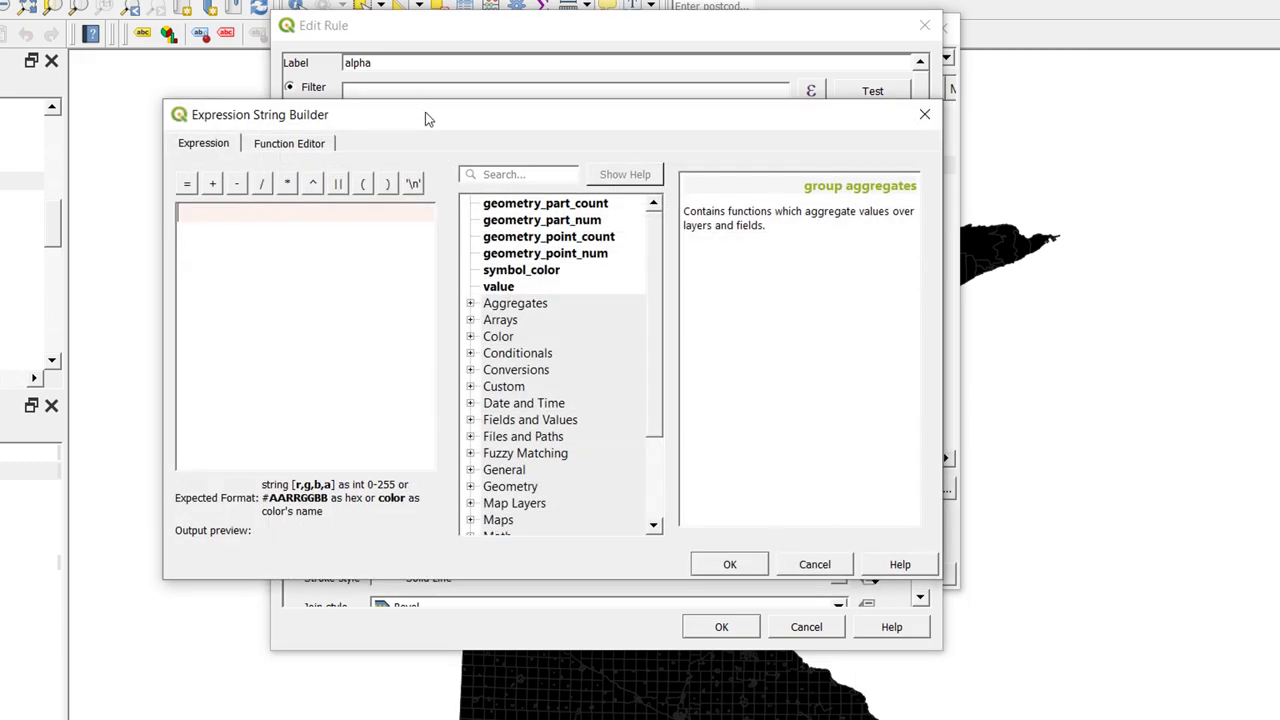
Step: Begin the fill colour expression with set_color_part( and look up that function's help
{"action": "left_click_drag", "start_coordinate": [425, 118], "coordinate": [497, 134]}
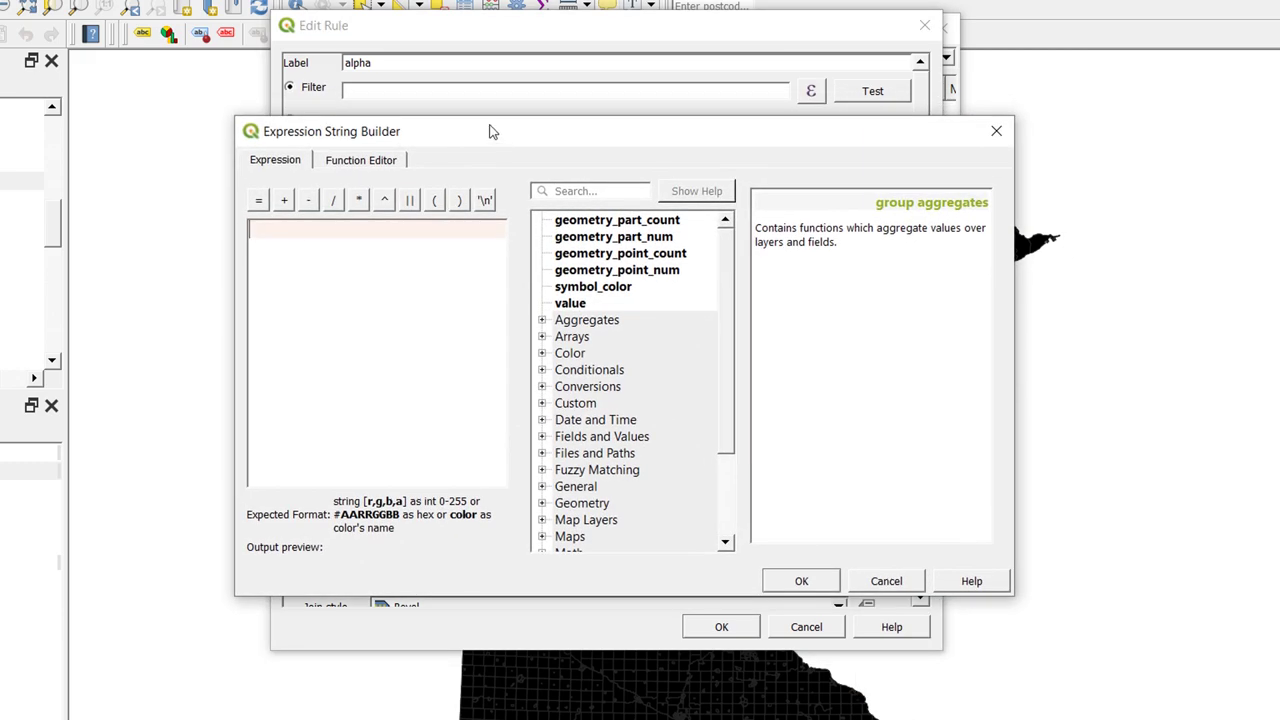
{"action": "type", "text": "se"}
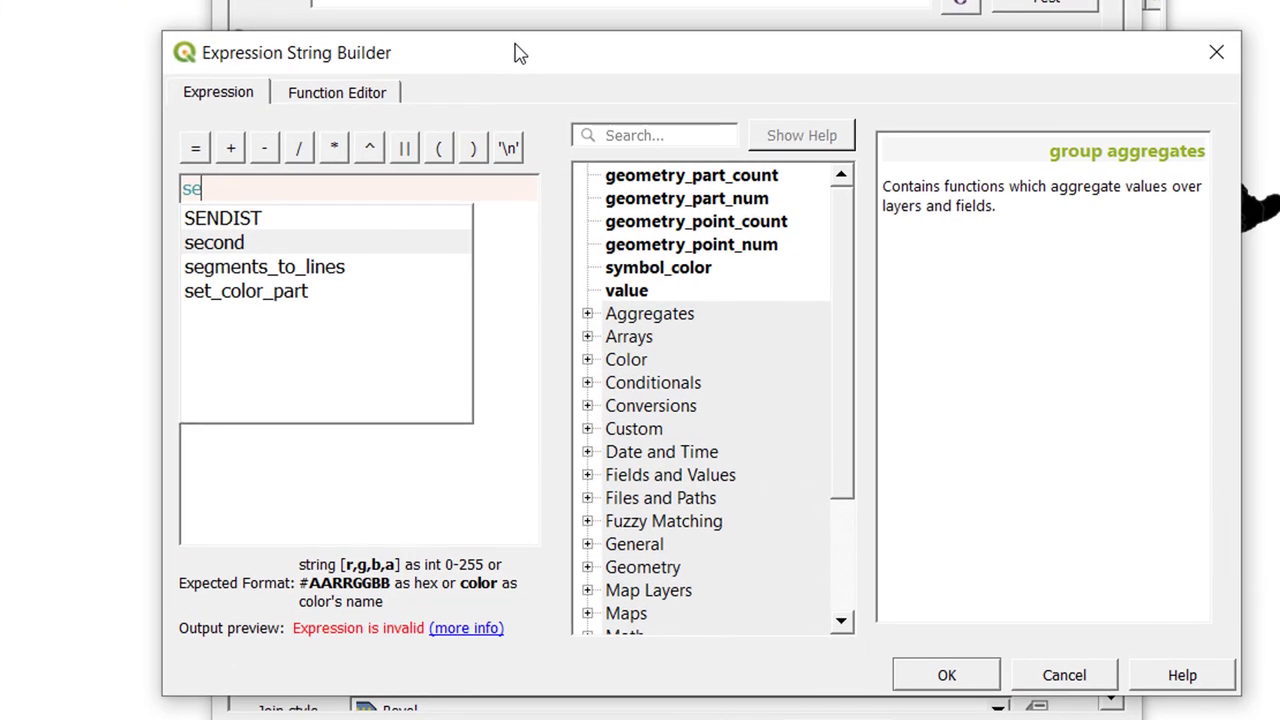
{"action": "type", "text": "t_"}
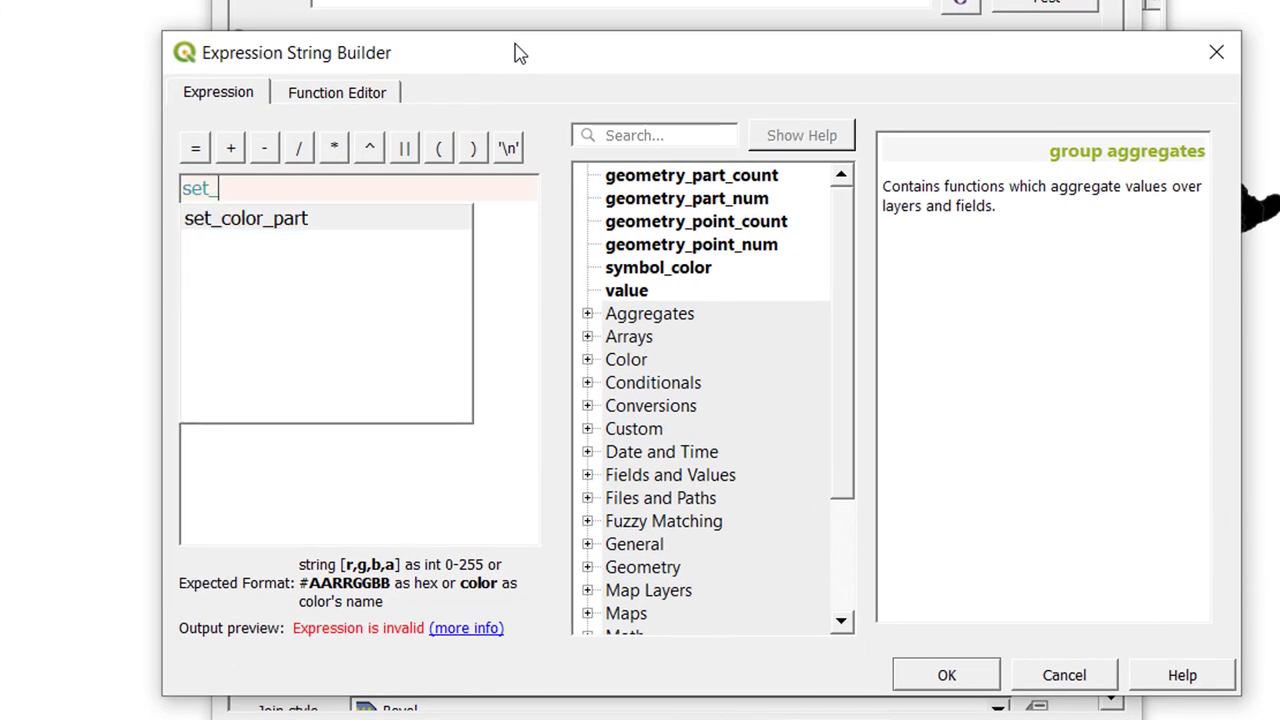
{"action": "type", "text": "color_par"}
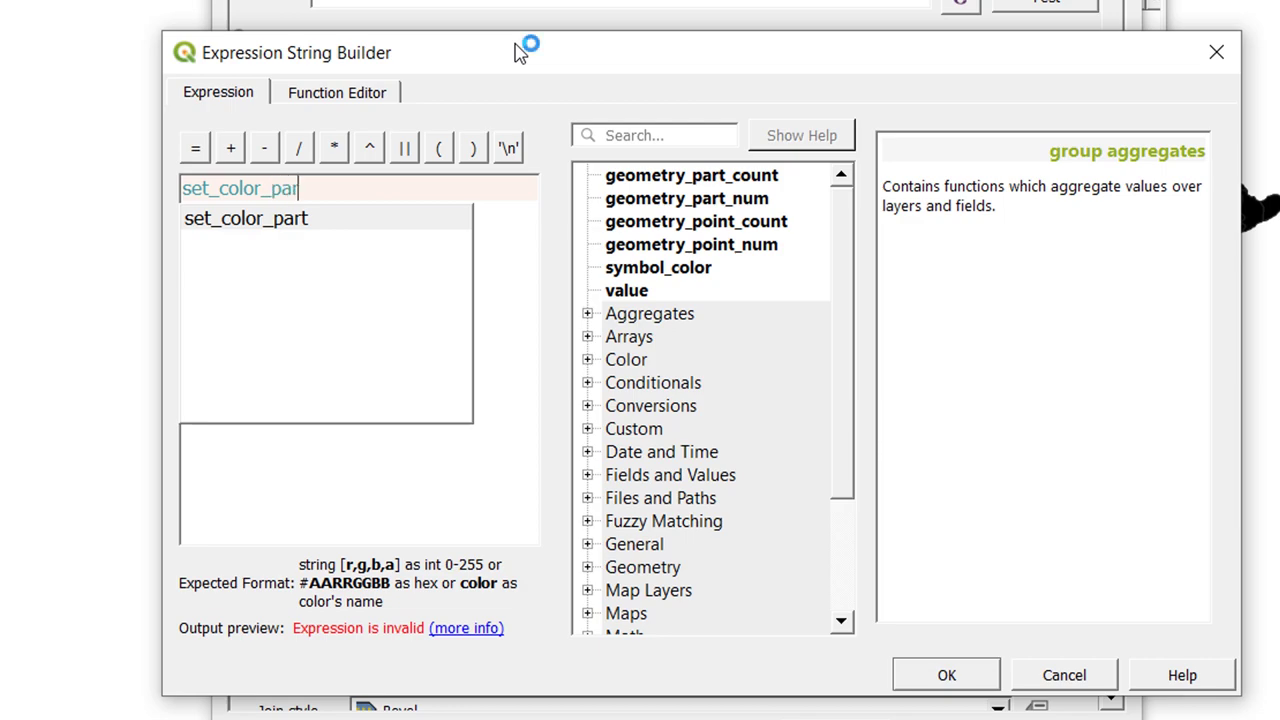
{"action": "type", "text": "t("}
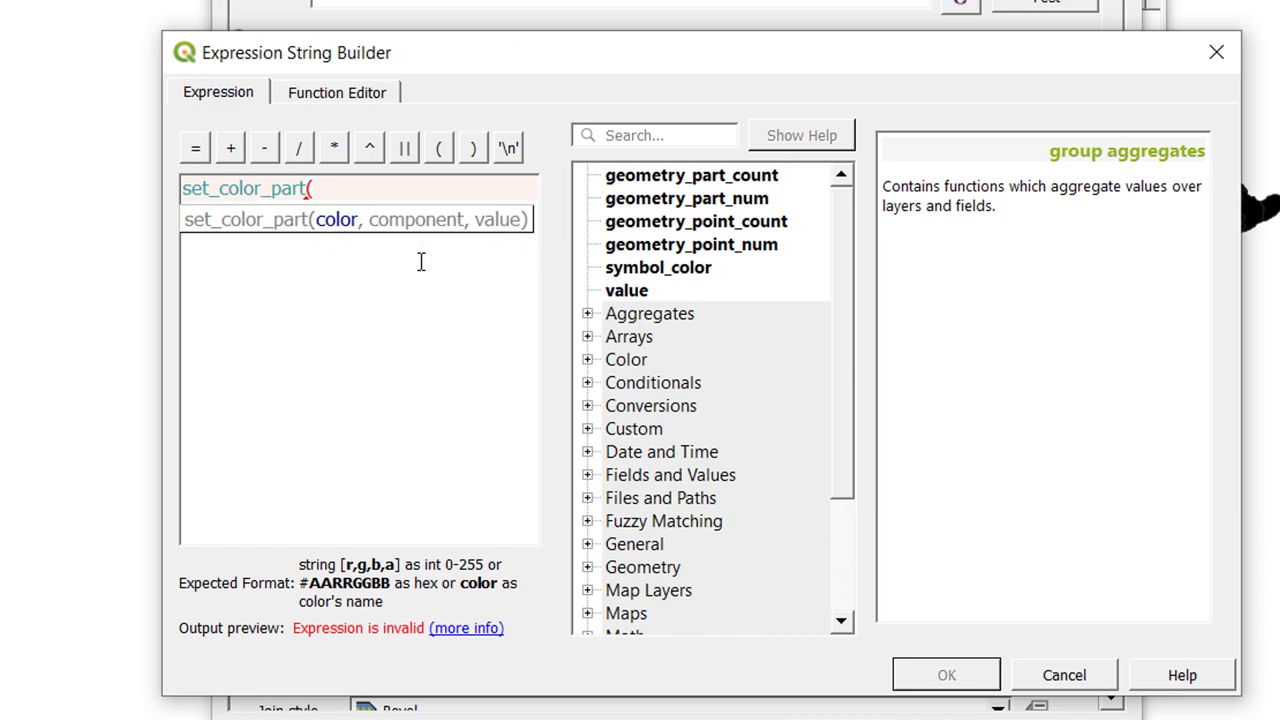
{"action": "left_click", "coordinate": [630, 140]}
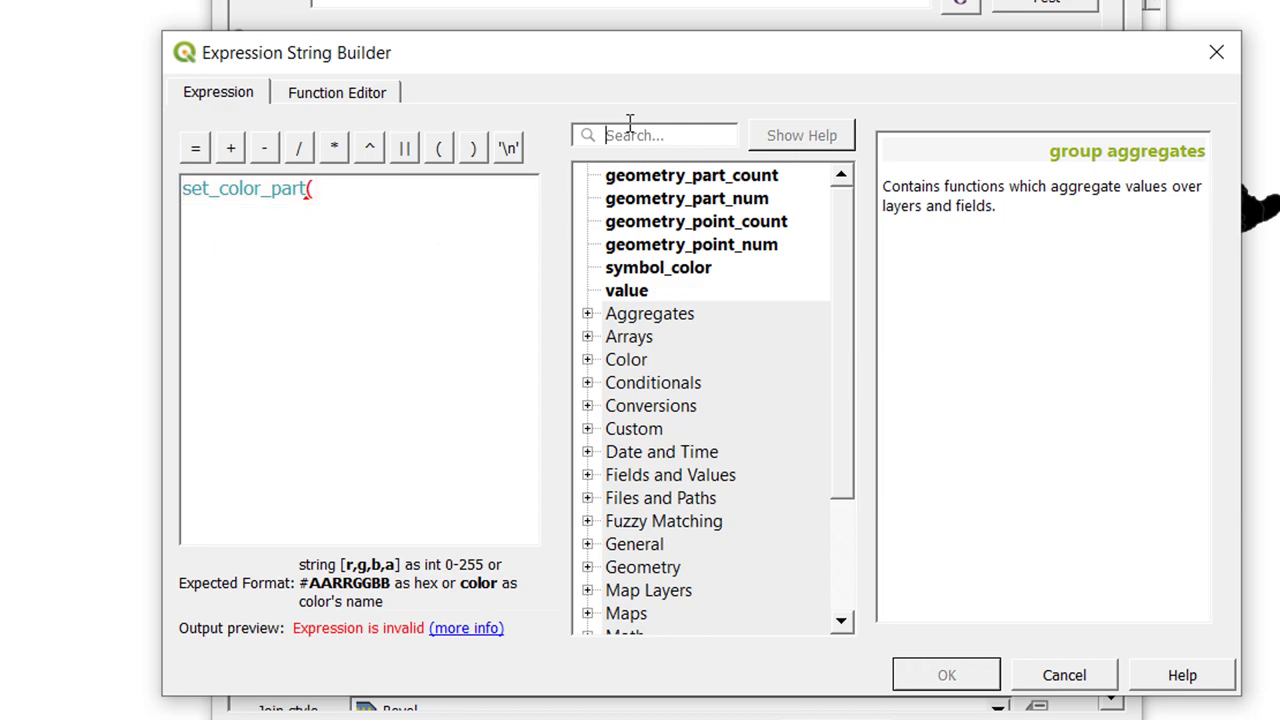
{"action": "type", "text": "set"}
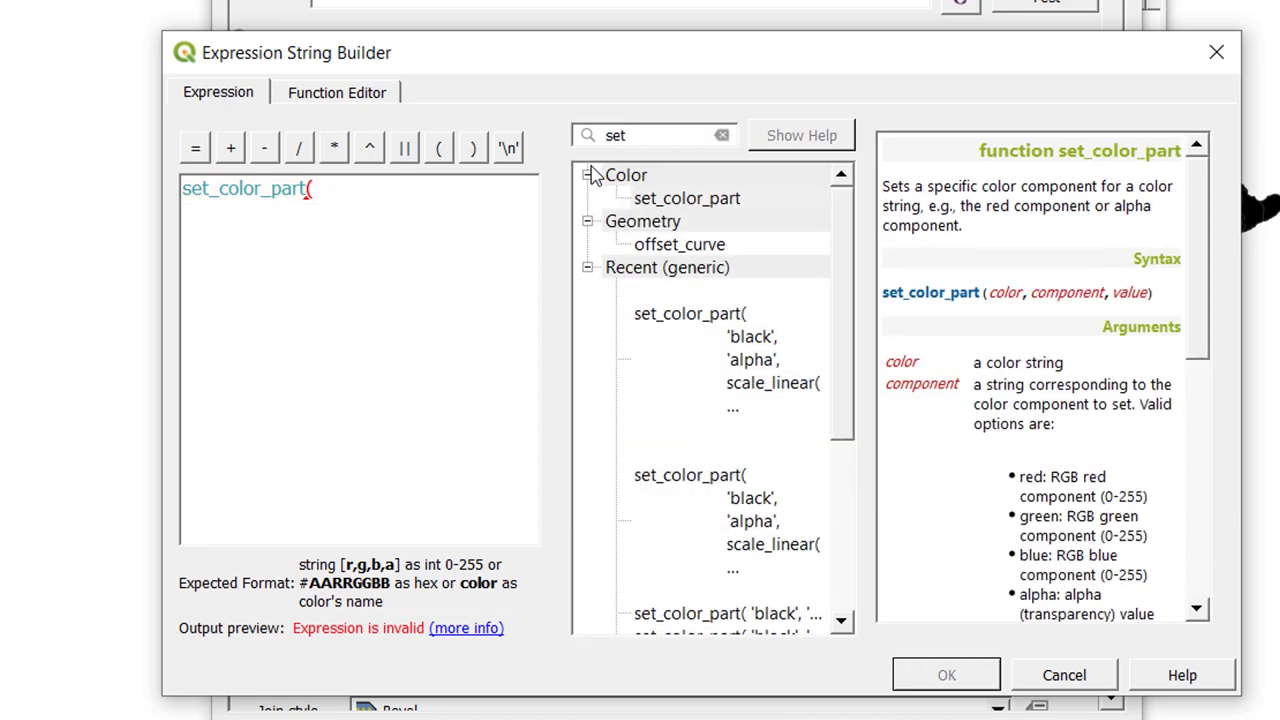
{"action": "left_click", "coordinate": [735, 203]}
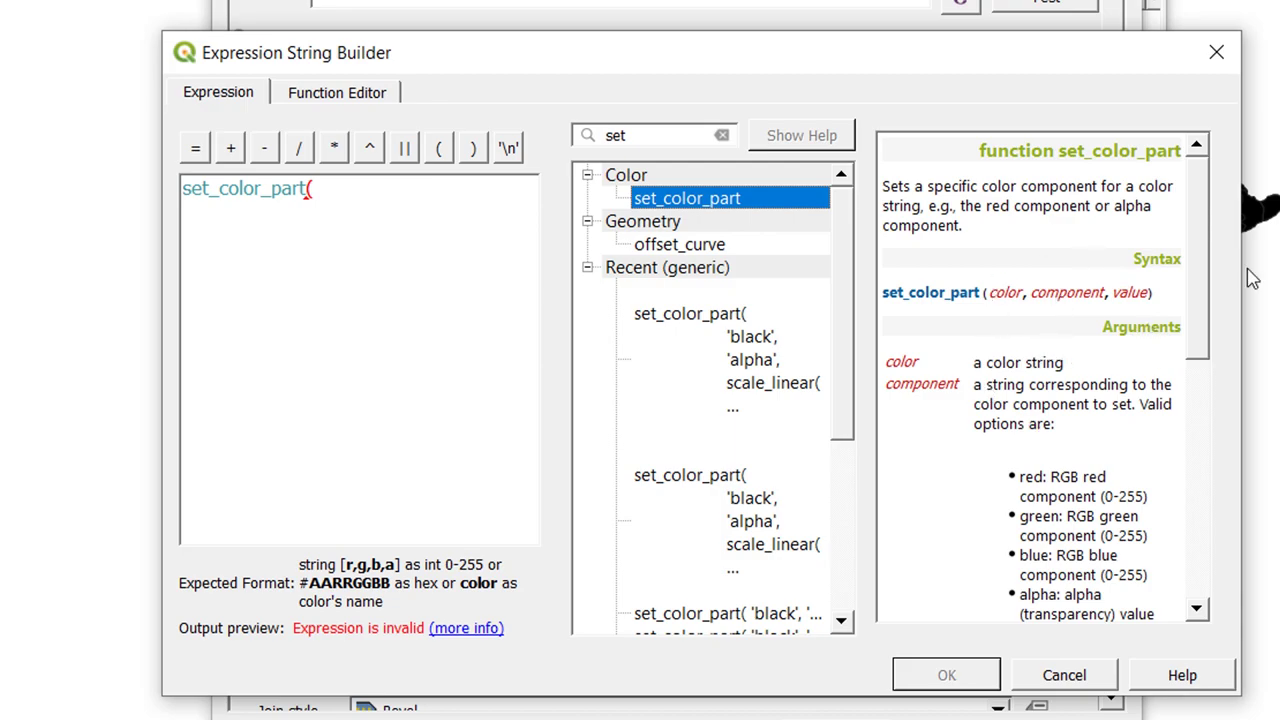
{"action": "mouse_move", "coordinate": [1206, 252]}
{"action": "left_mouse_down"}
{"action": "mouse_move", "coordinate": [1214, 355]}
{"action": "mouse_move", "coordinate": [1226, 242]}
{"action": "left_mouse_up"}
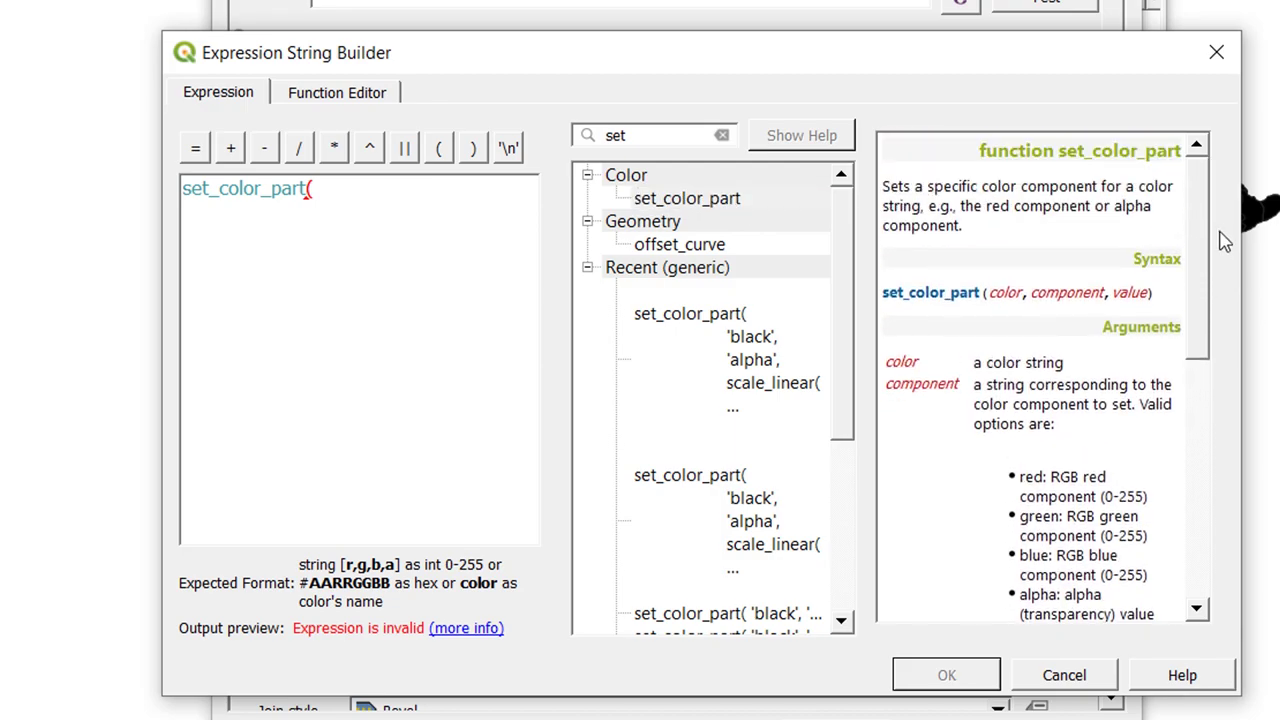
Step: Complete set_color_part with arguments 'black', 'alpha', 100 and accept the expression
{"action": "left_click", "coordinate": [318, 188]}
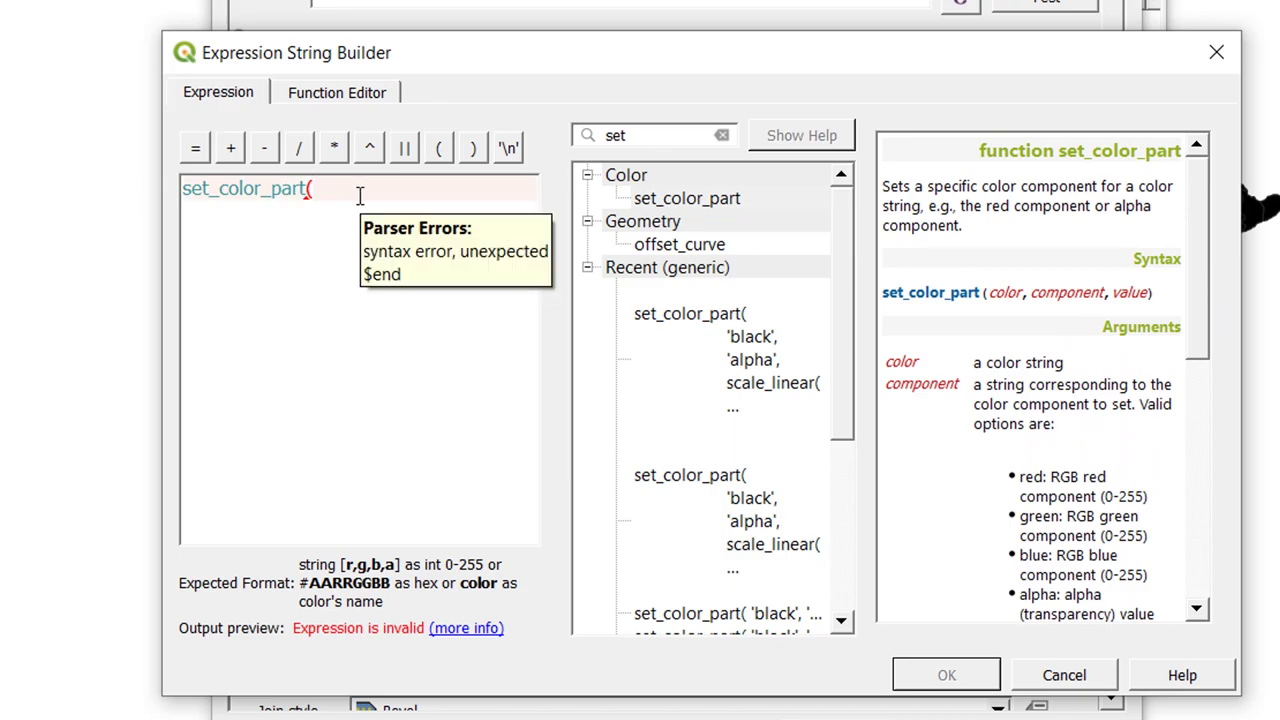
{"action": "key", "text": "Return"}
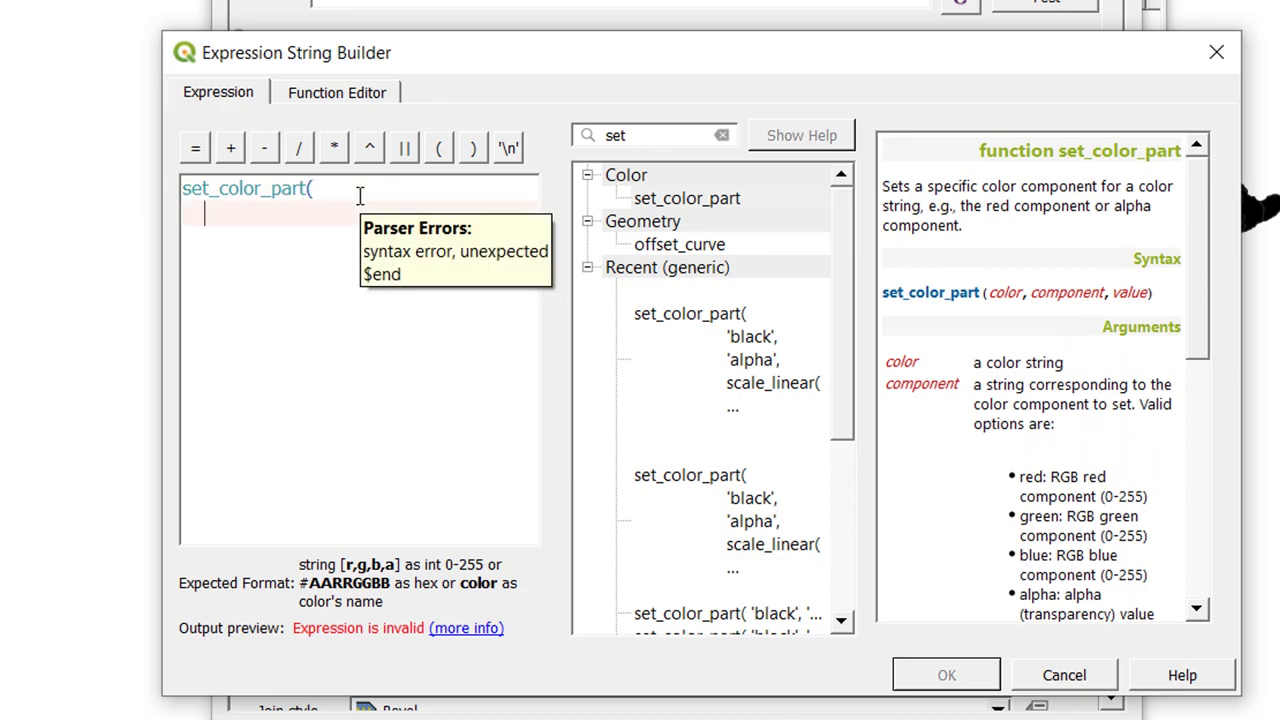
{"action": "type", "text": "'blak"}
{"action": "type", "text": "k',"}
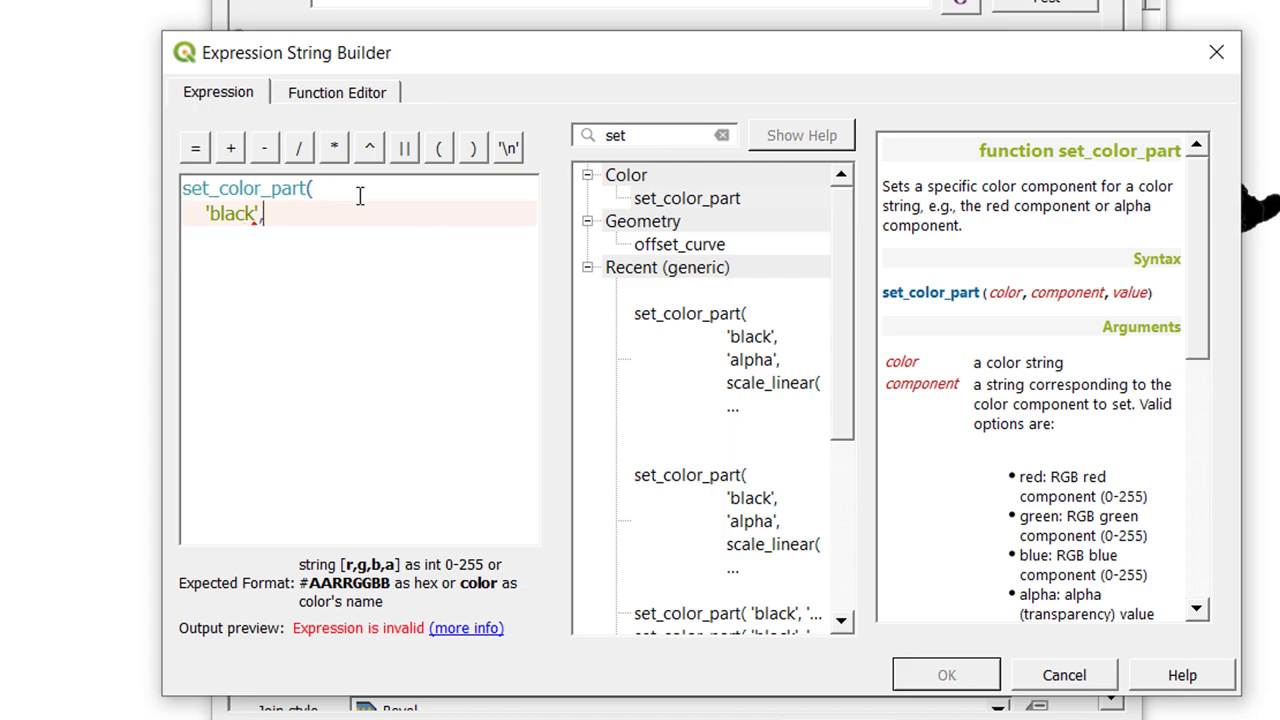
{"action": "key", "text": "Return"}
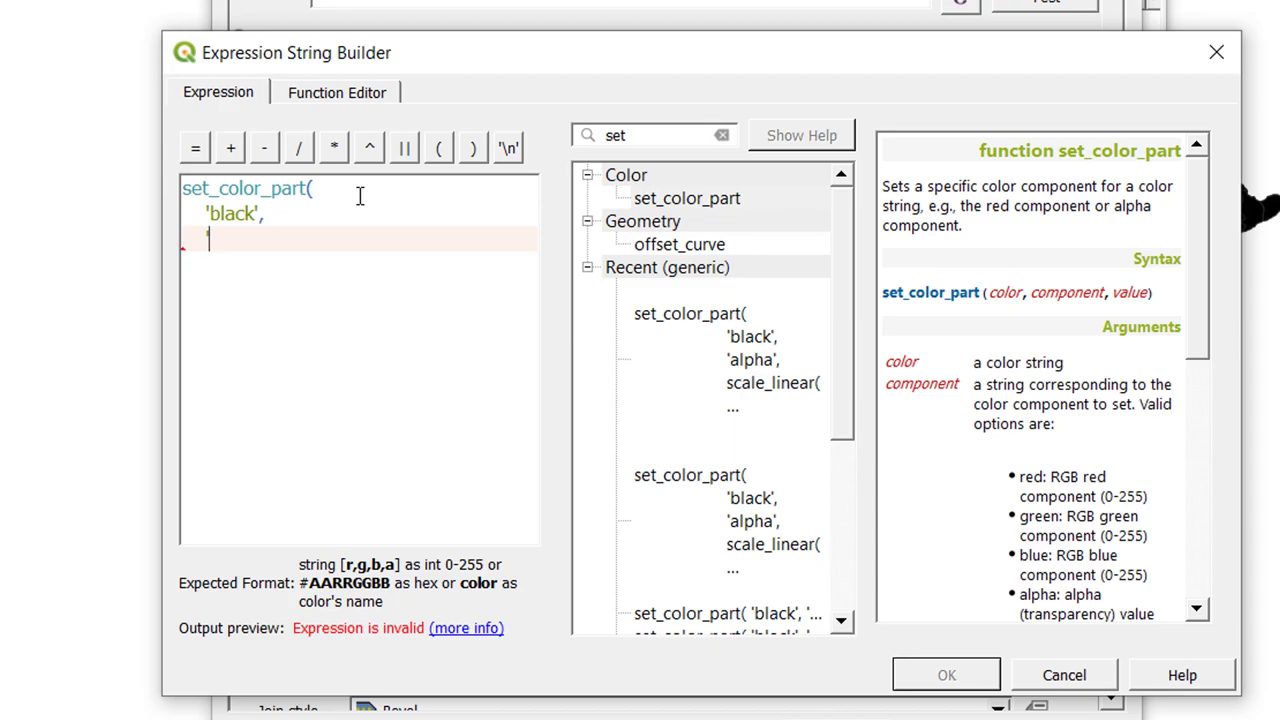
{"action": "type", "text": "alpha',"}
{"action": "key", "text": "Return"}
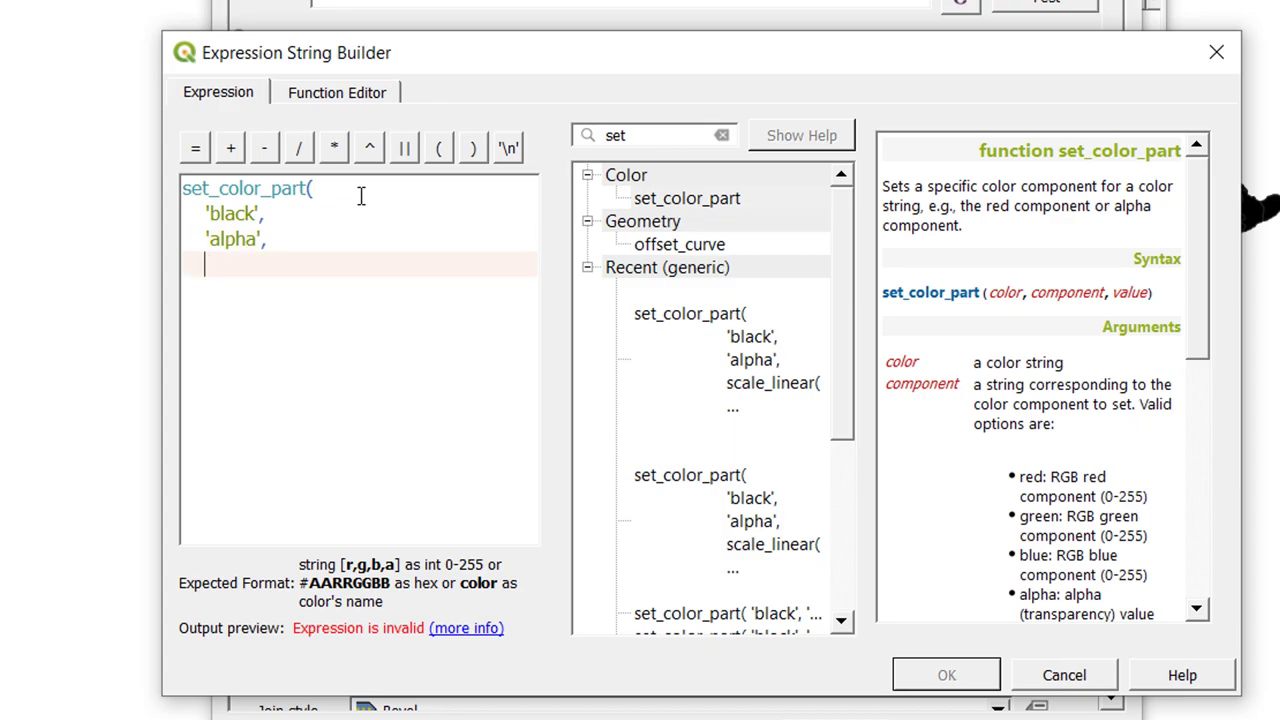
{"action": "type", "text": "100)"}
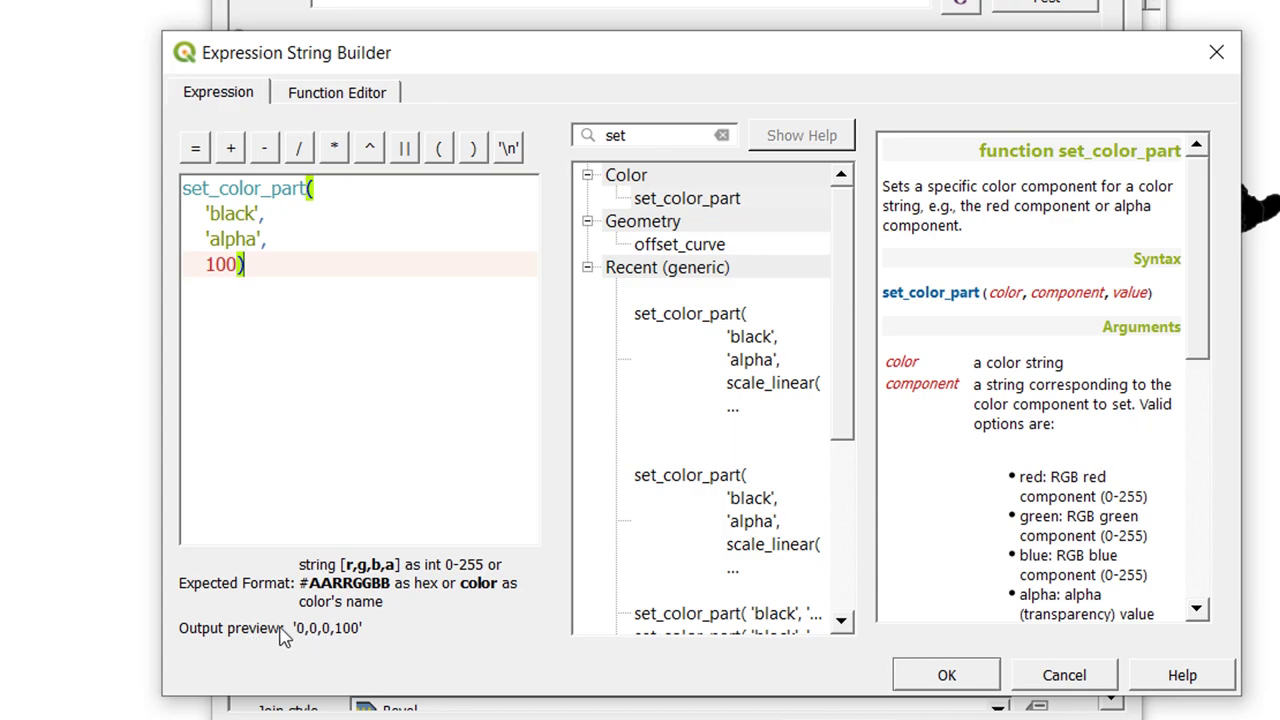
{"action": "left_click", "coordinate": [952, 677]}
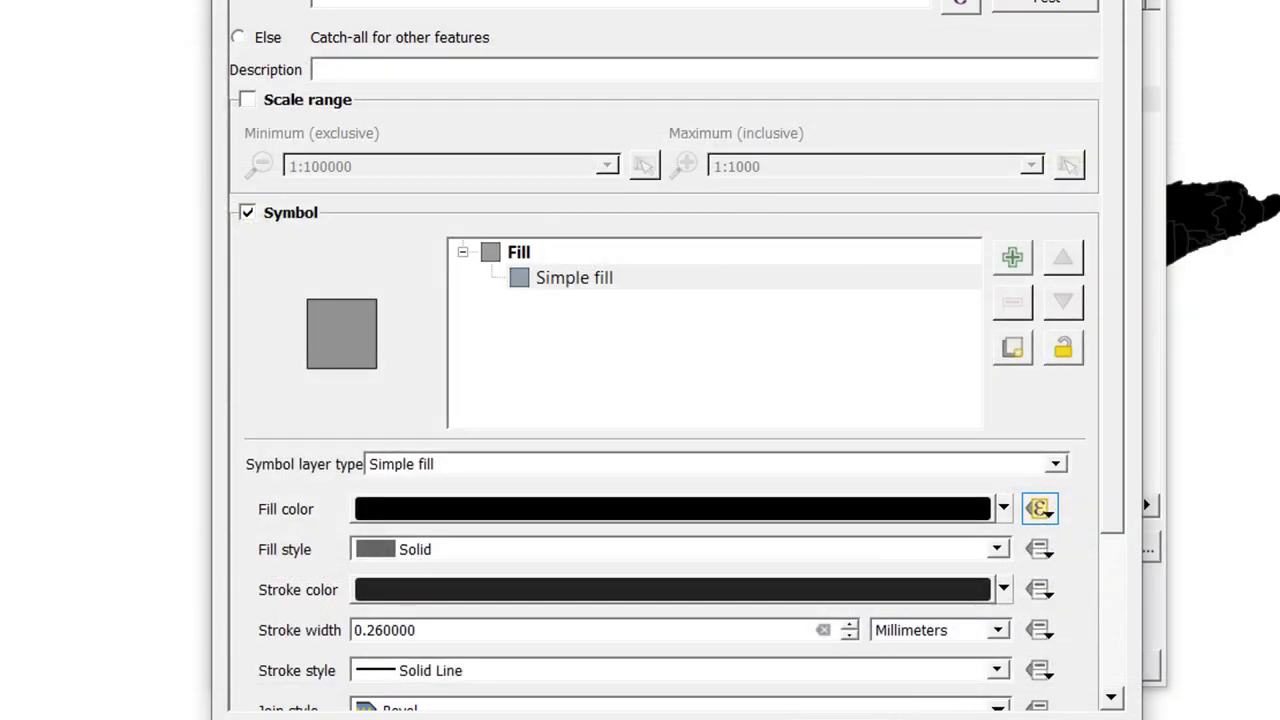
Step: Save the alpha rule, apply it, and move Layer Properties aside to see the overlay
{"action": "key", "text": "Return"}
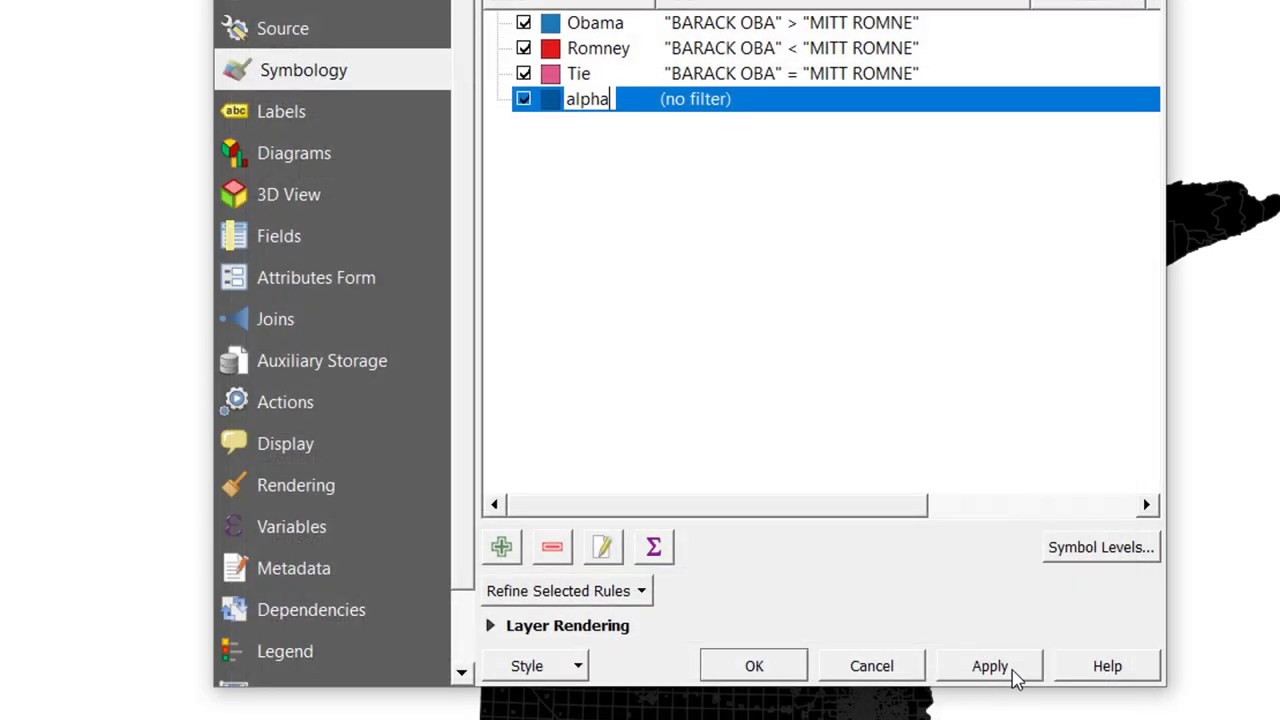
{"action": "left_click", "coordinate": [1010, 667]}
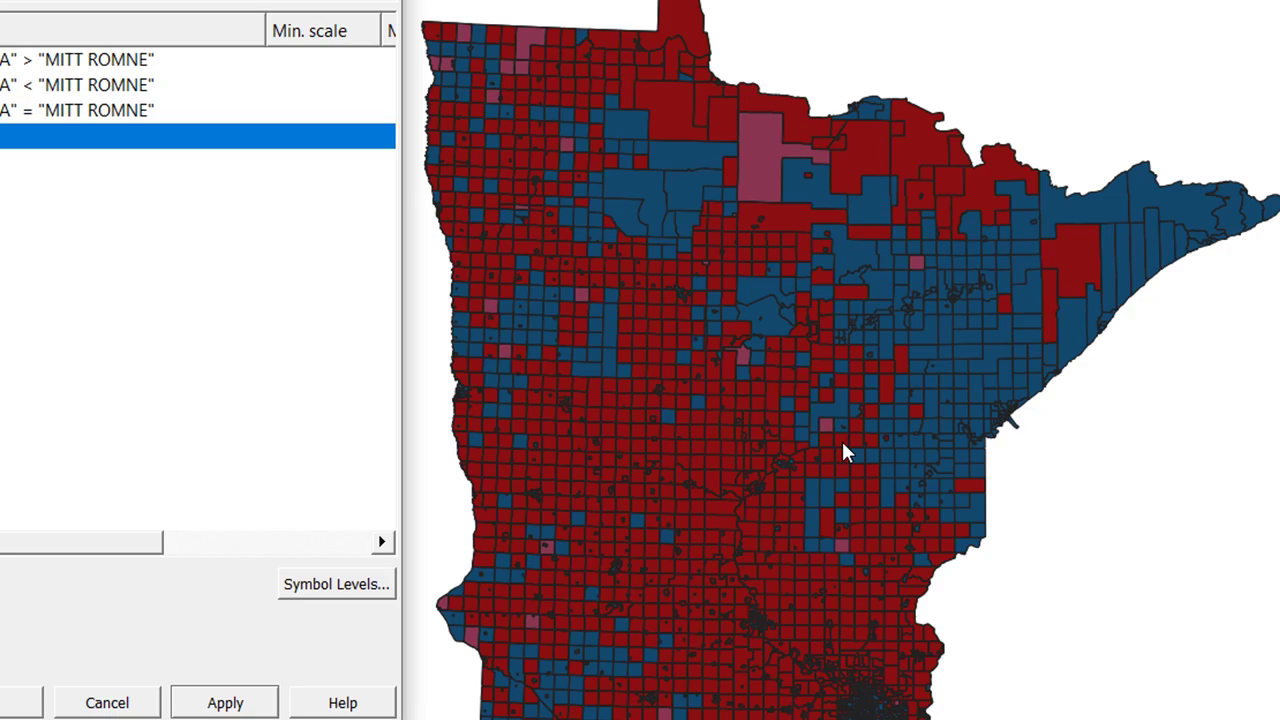
{"action": "left_click_drag", "start_coordinate": [155, 0], "coordinate": [183, 74]}
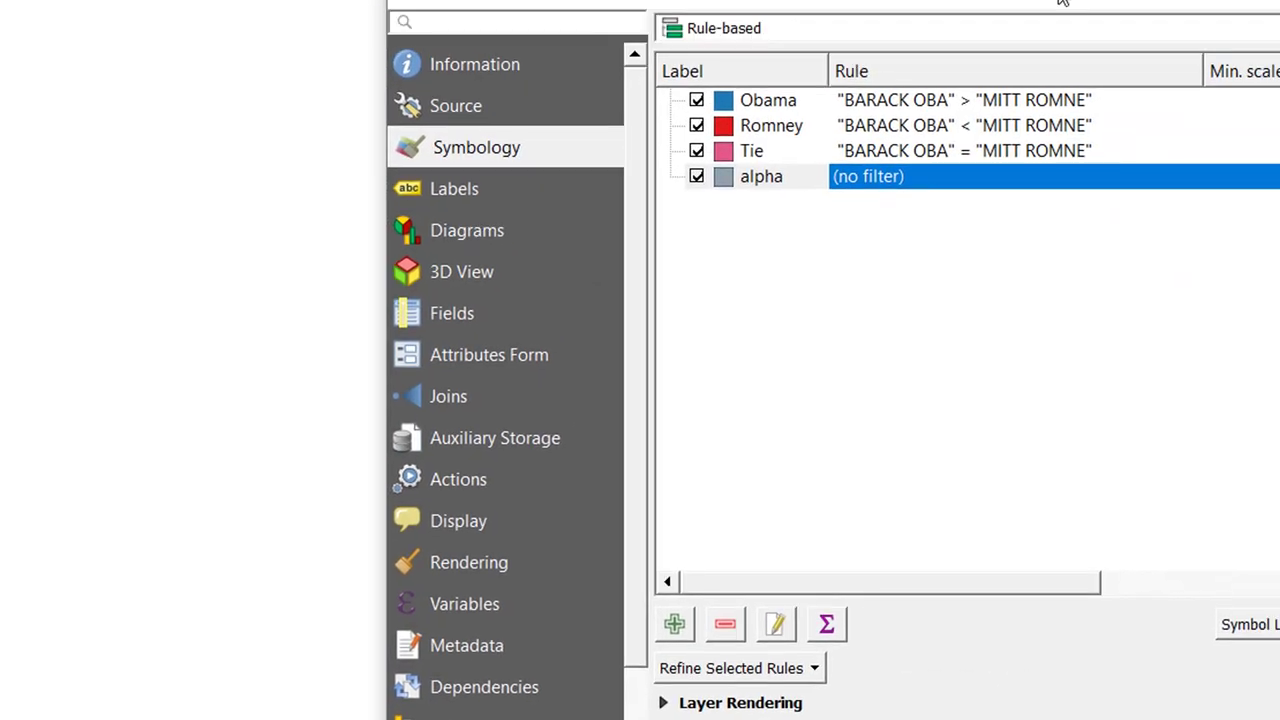
Step: Reopen the alpha rule's fill colour expression and delete the fixed alpha value 100
{"action": "double_click", "coordinate": [785, 183]}
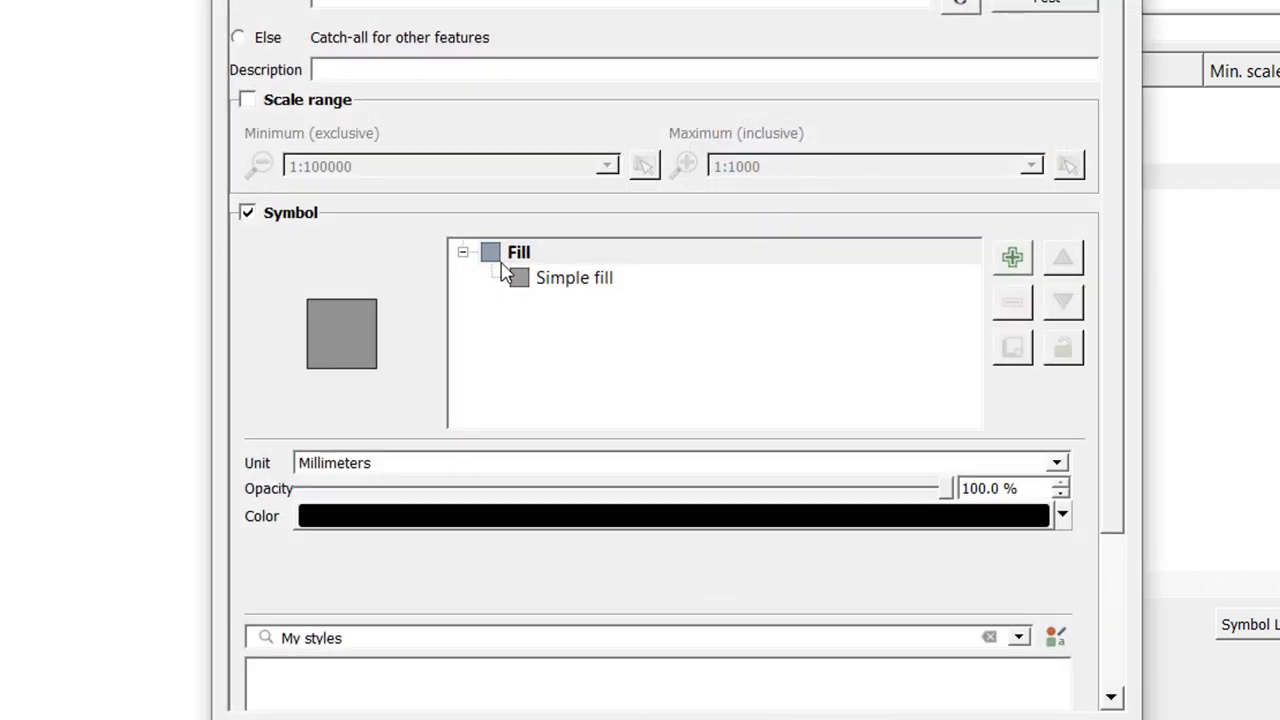
{"action": "left_click", "coordinate": [607, 280]}
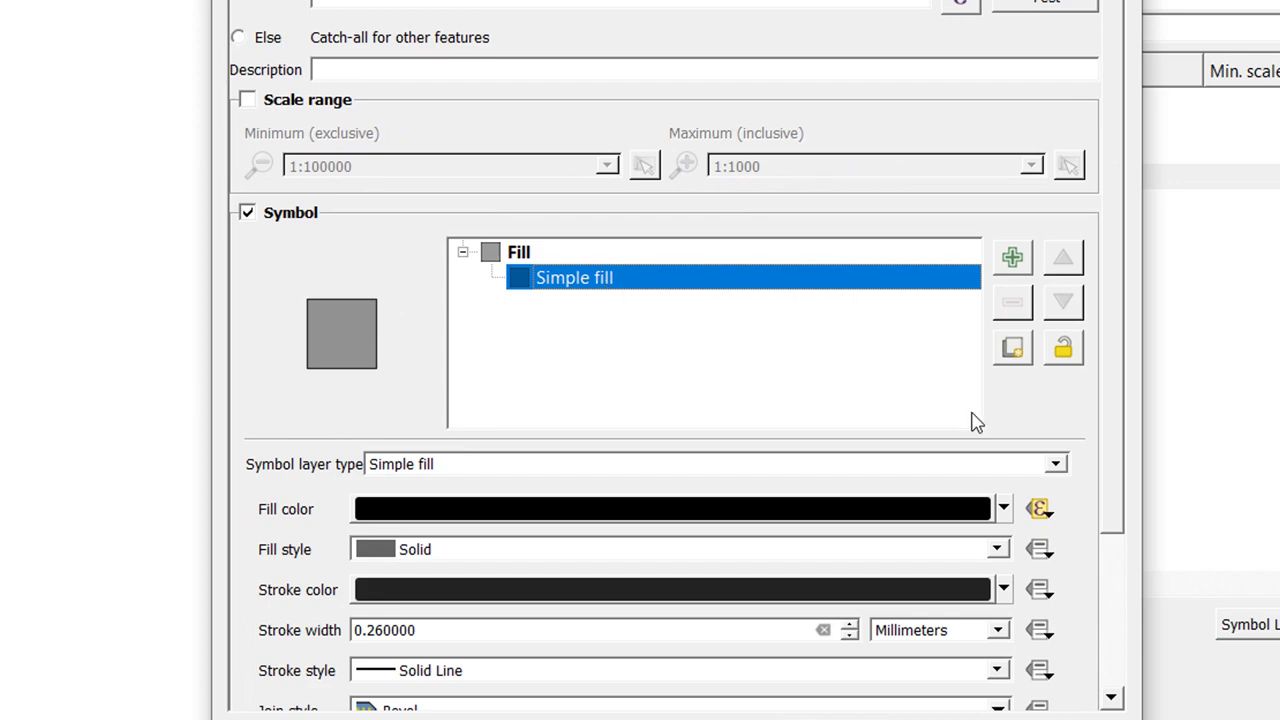
{"action": "left_click", "coordinate": [1040, 510]}
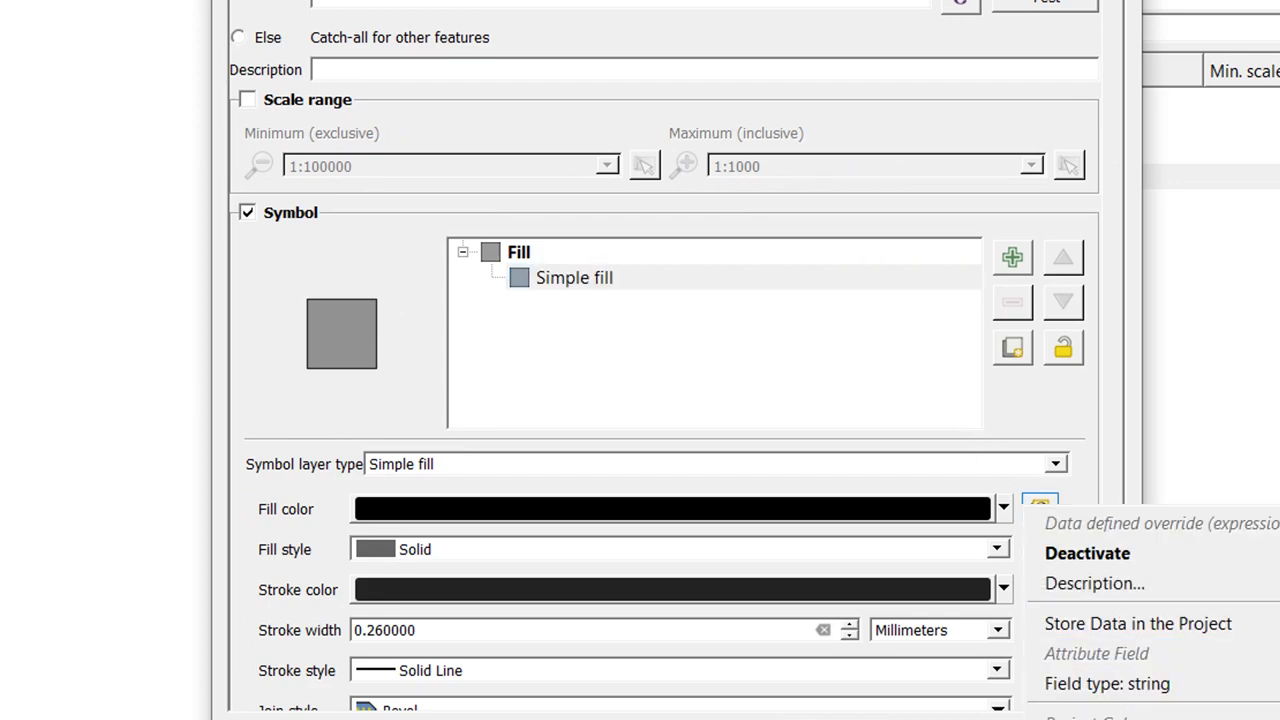
{"action": "left_click", "coordinate": [1090, 715]}
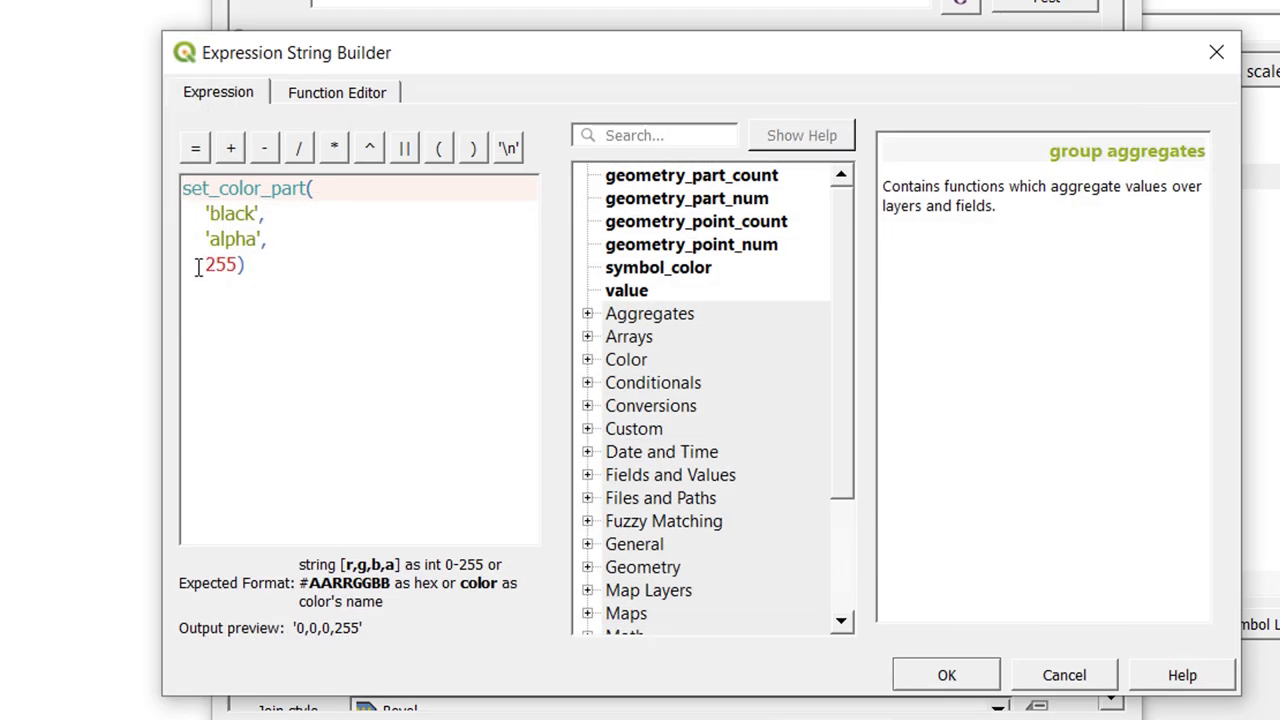
{"action": "left_click", "coordinate": [244, 265]}
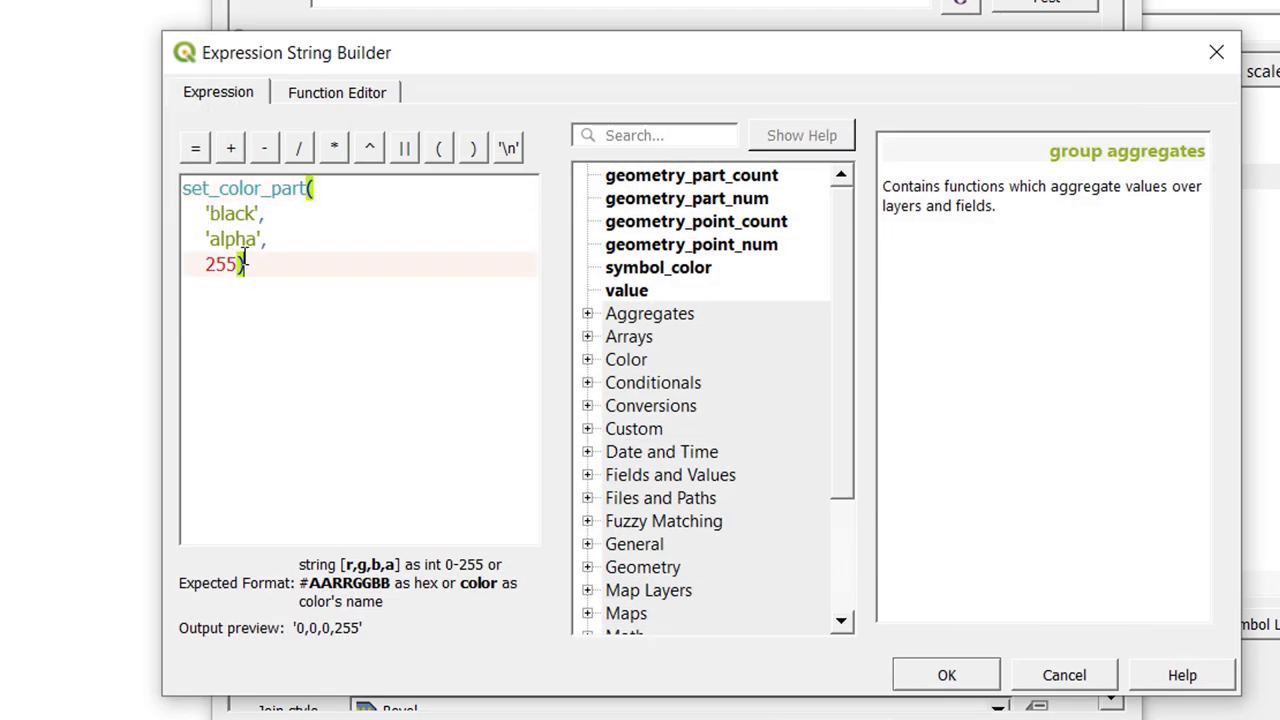
{"action": "key", "text": "Left"}
{"action": "key", "text": "BackSpace"}
{"action": "key", "text": "BackSpace"}
{"action": "key", "text": "BackSpace"}
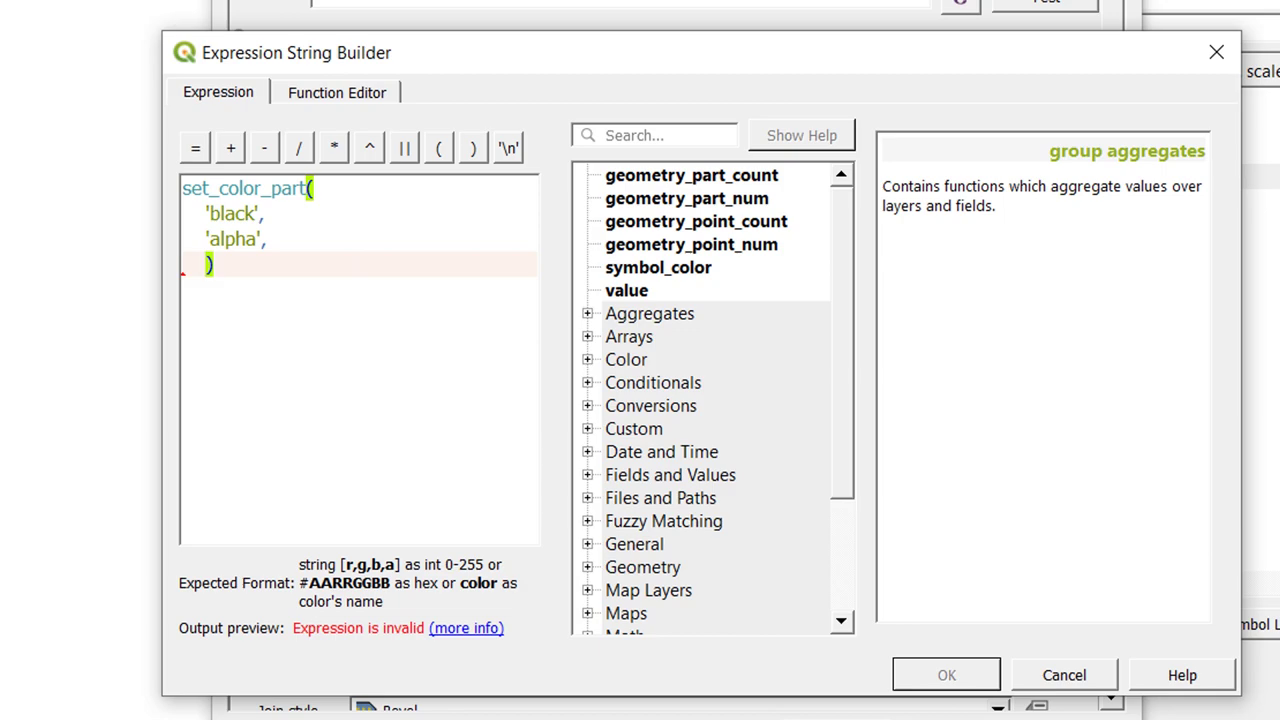
Step: Look up scale_linear and type scale_linear( as the alpha argument
{"action": "left_click", "coordinate": [621, 134]}
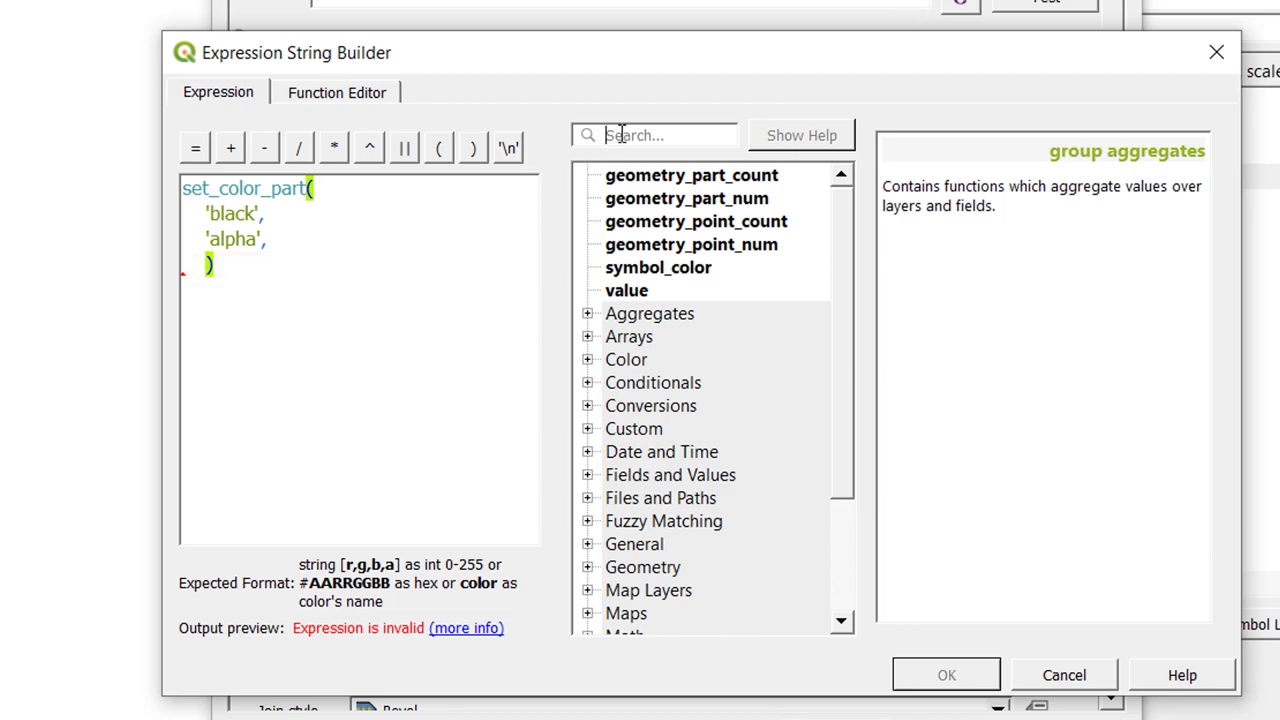
{"action": "type", "text": "scale"}
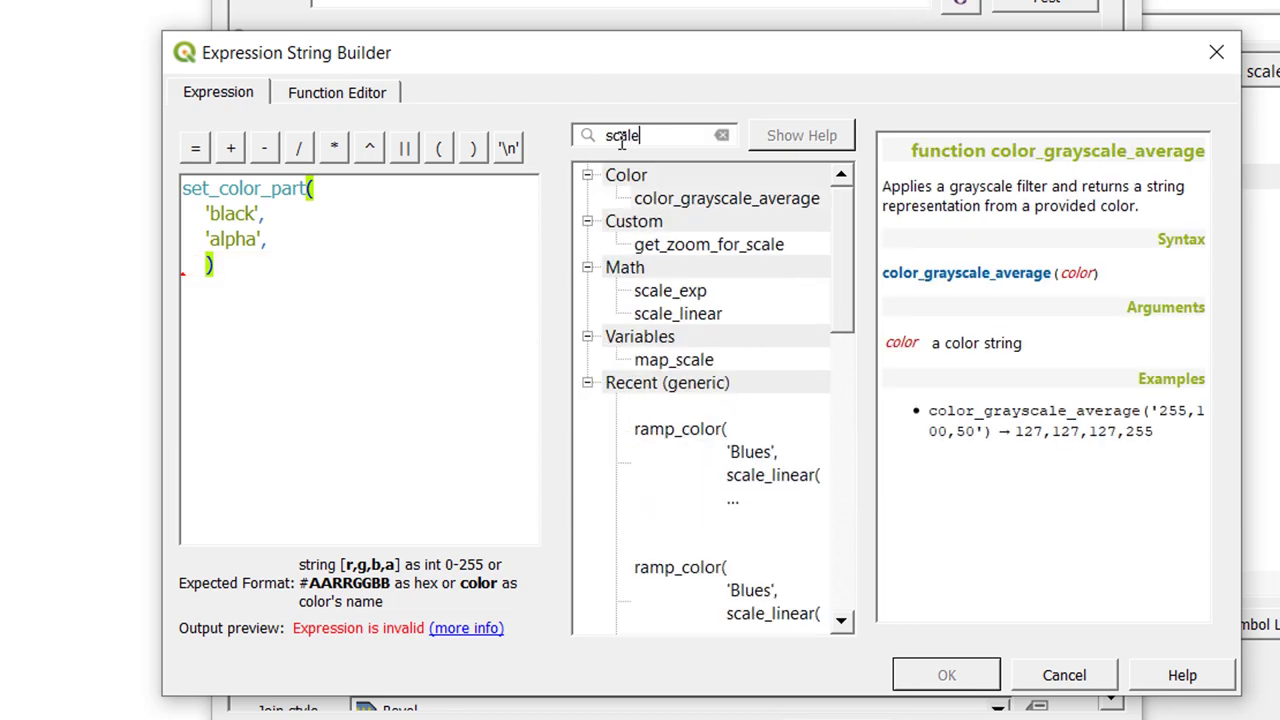
{"action": "type", "text": "_liner"}
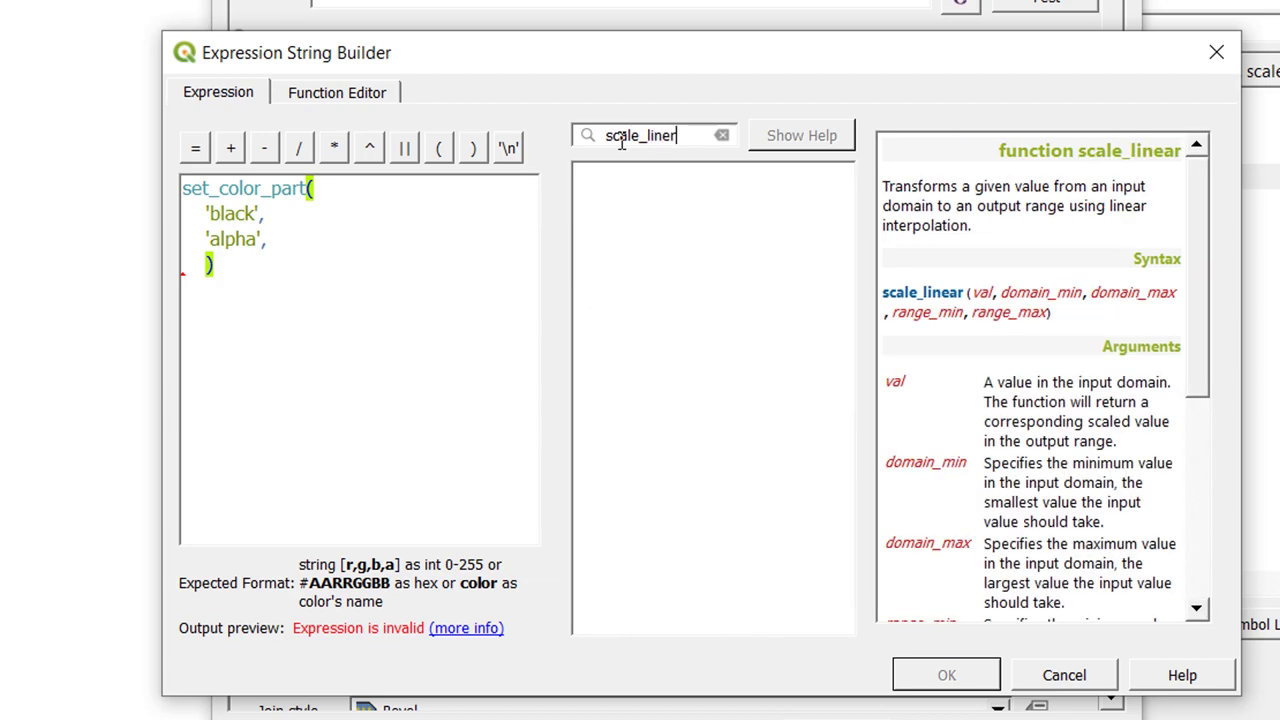
{"action": "key", "text": "BackSpace"}
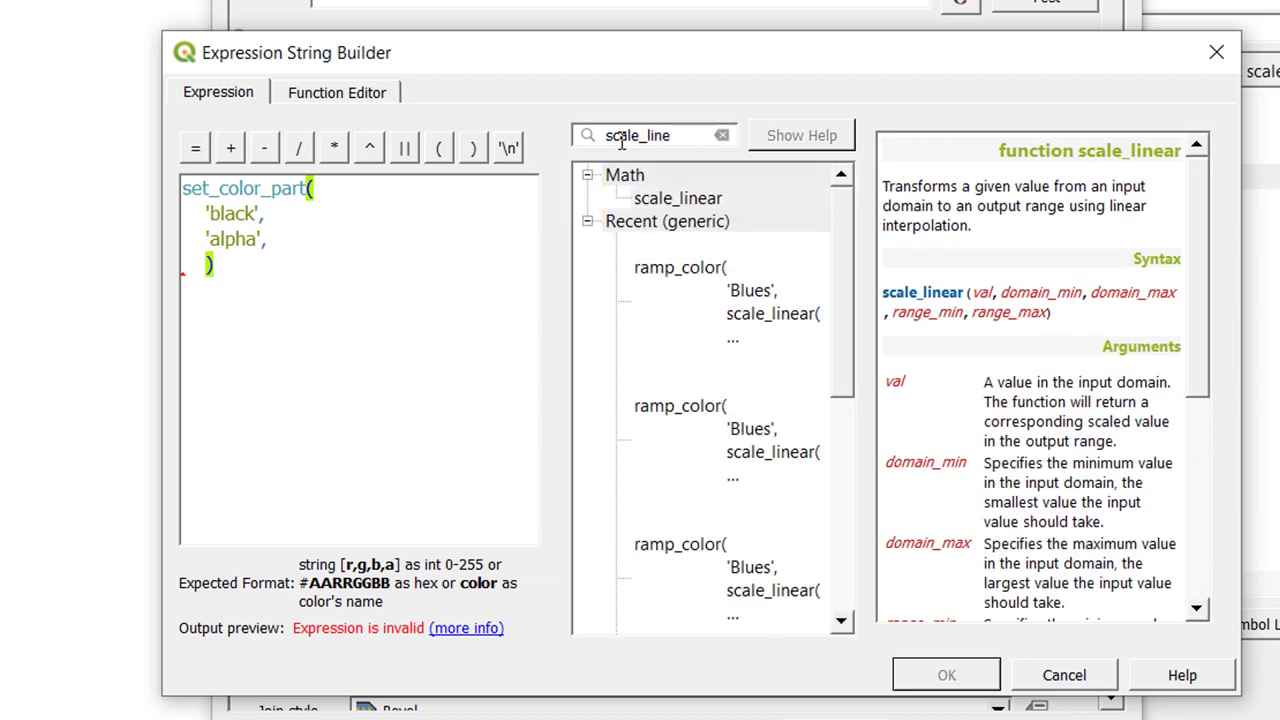
{"action": "type", "text": "ar"}
{"action": "left_click_drag", "start_coordinate": [1200, 277], "coordinate": [1200, 380]}
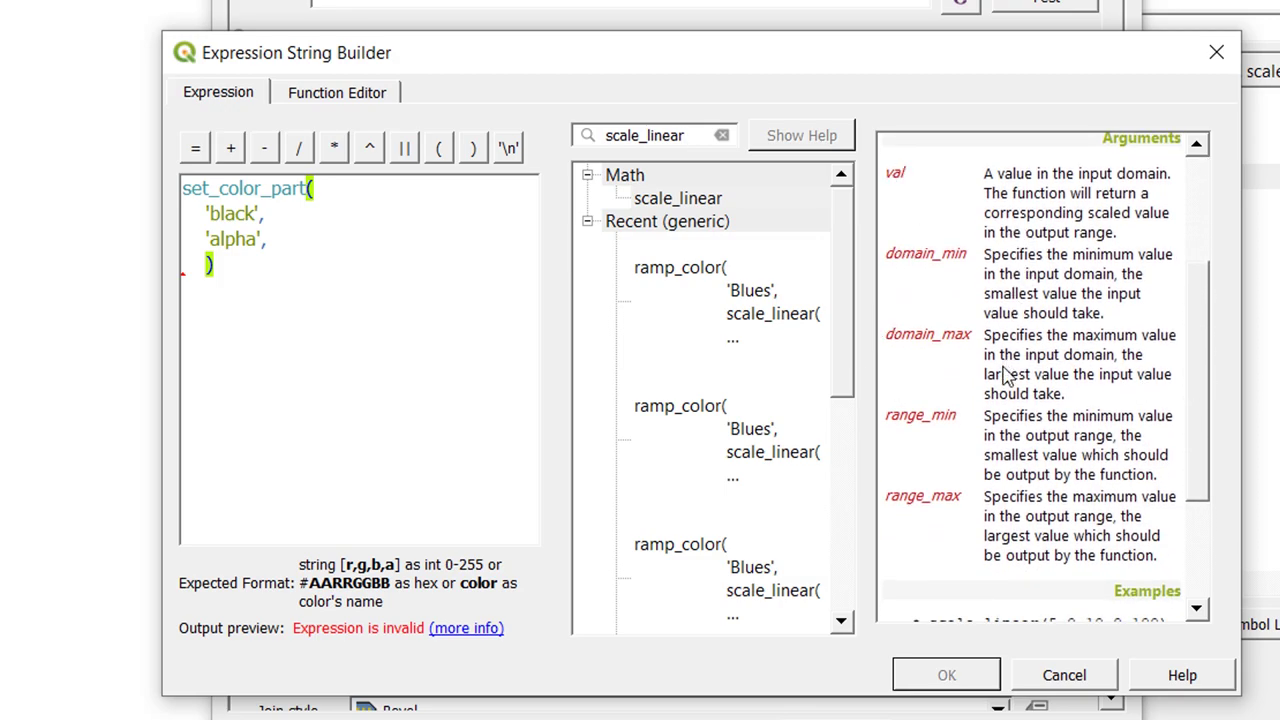
{"action": "left_click", "coordinate": [211, 265]}
{"action": "type", "text": "scale_line"}
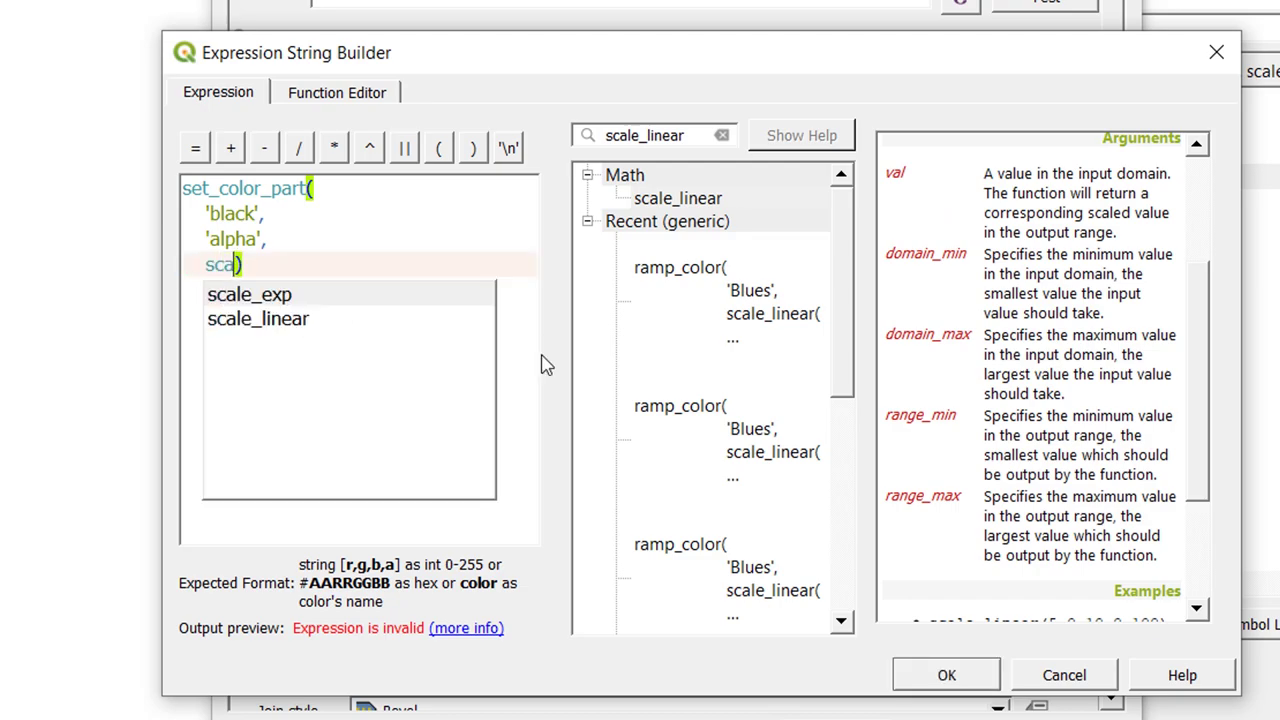
{"action": "type", "text": "ar("}
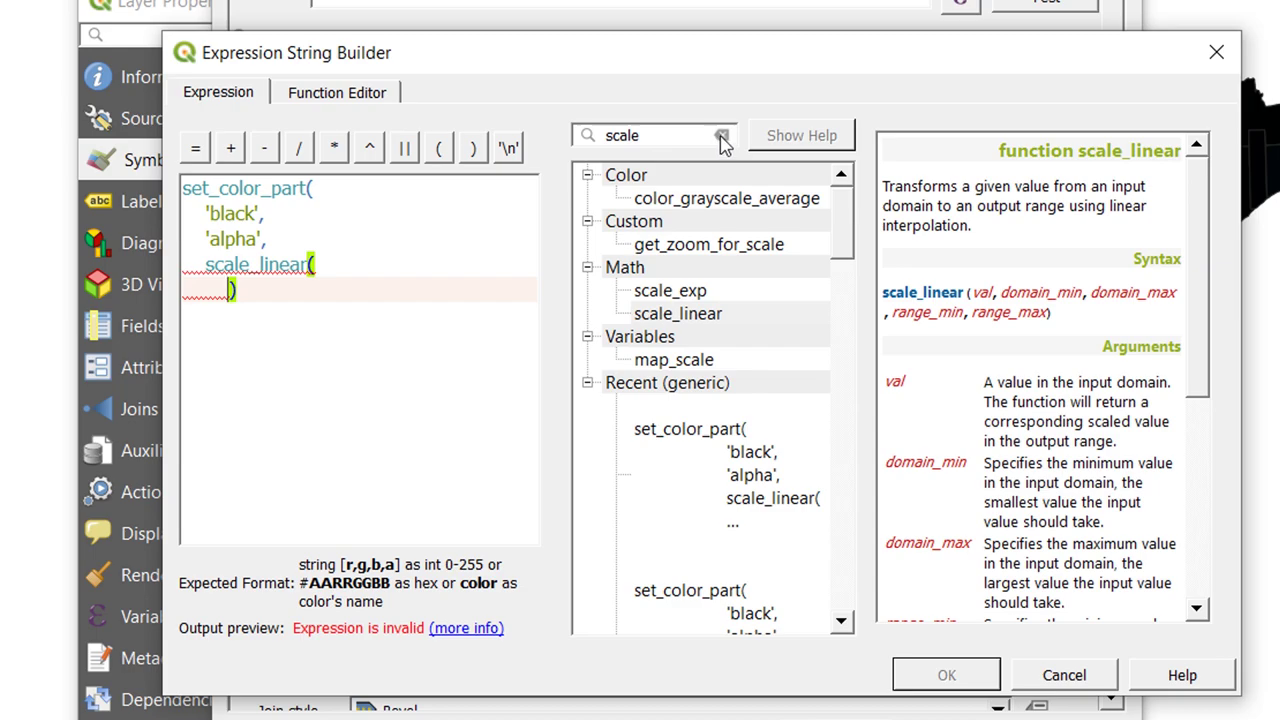
Step: Insert the "Total Resu" field divided by ($area/10000000) as the scale_linear input
{"action": "left_click", "coordinate": [721, 136]}
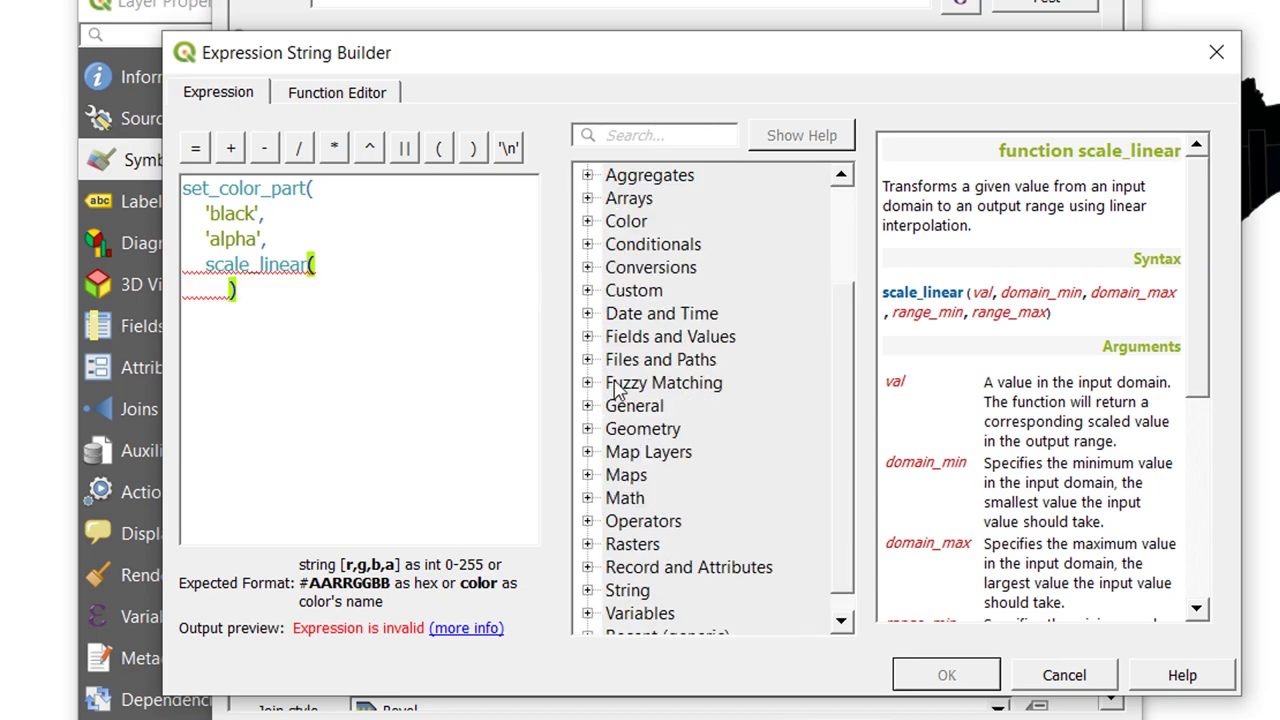
{"action": "left_click", "coordinate": [588, 336]}
{"action": "scroll", "coordinate": [715, 428], "scroll_direction": "down", "scroll_amount": 7}
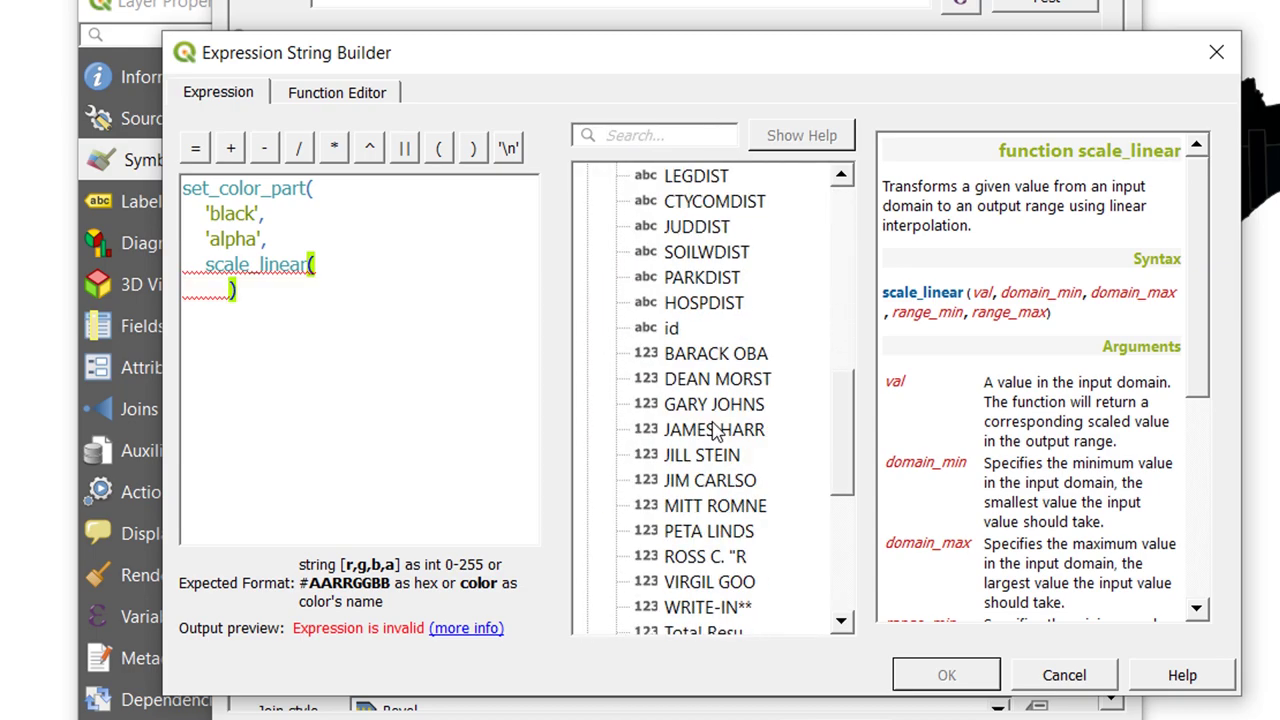
{"action": "scroll", "coordinate": [715, 428], "scroll_direction": "down", "scroll_amount": 3}
{"action": "scroll", "coordinate": [715, 428], "scroll_direction": "up", "scroll_amount": 2}
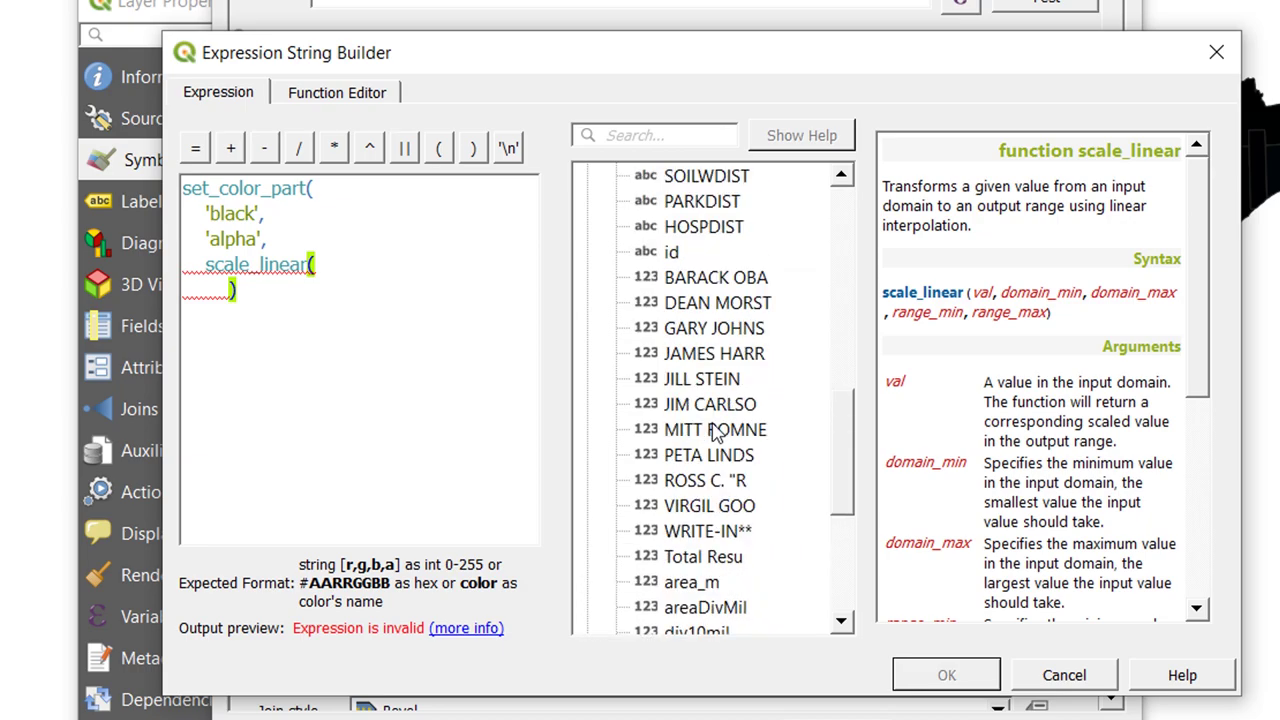
{"action": "double_click", "coordinate": [692, 562]}
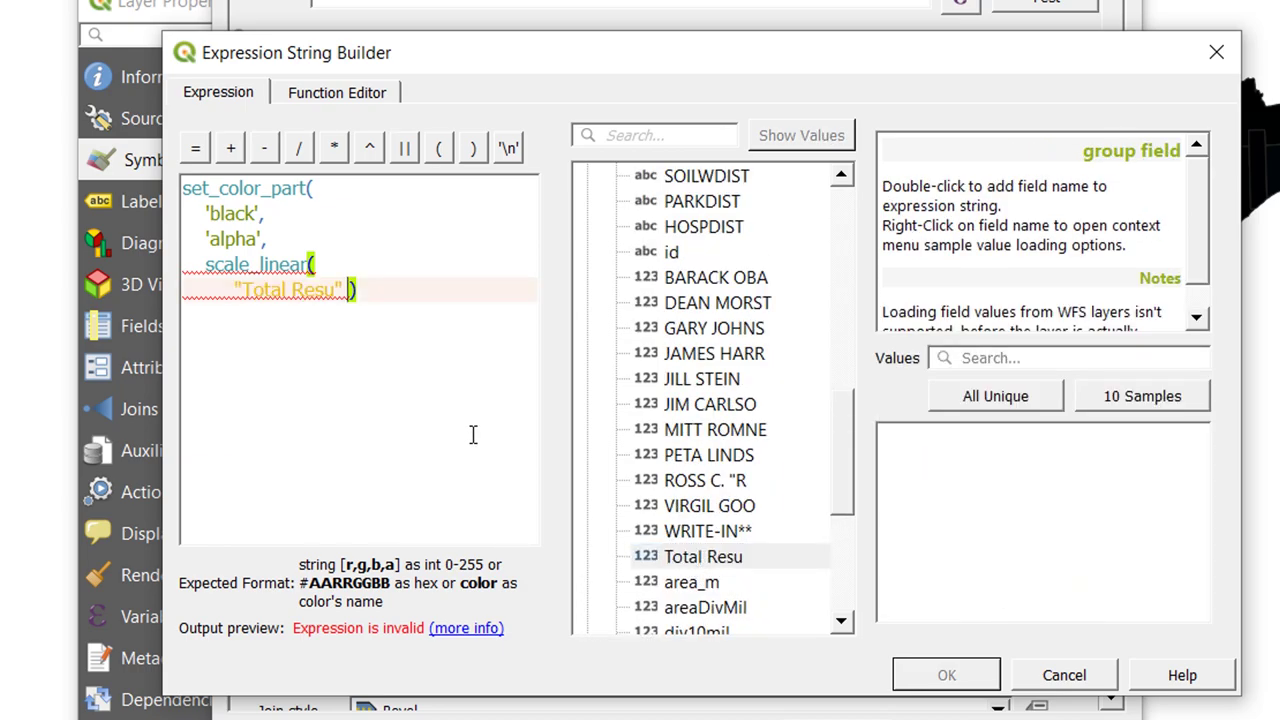
{"action": "type", "text": "/("}
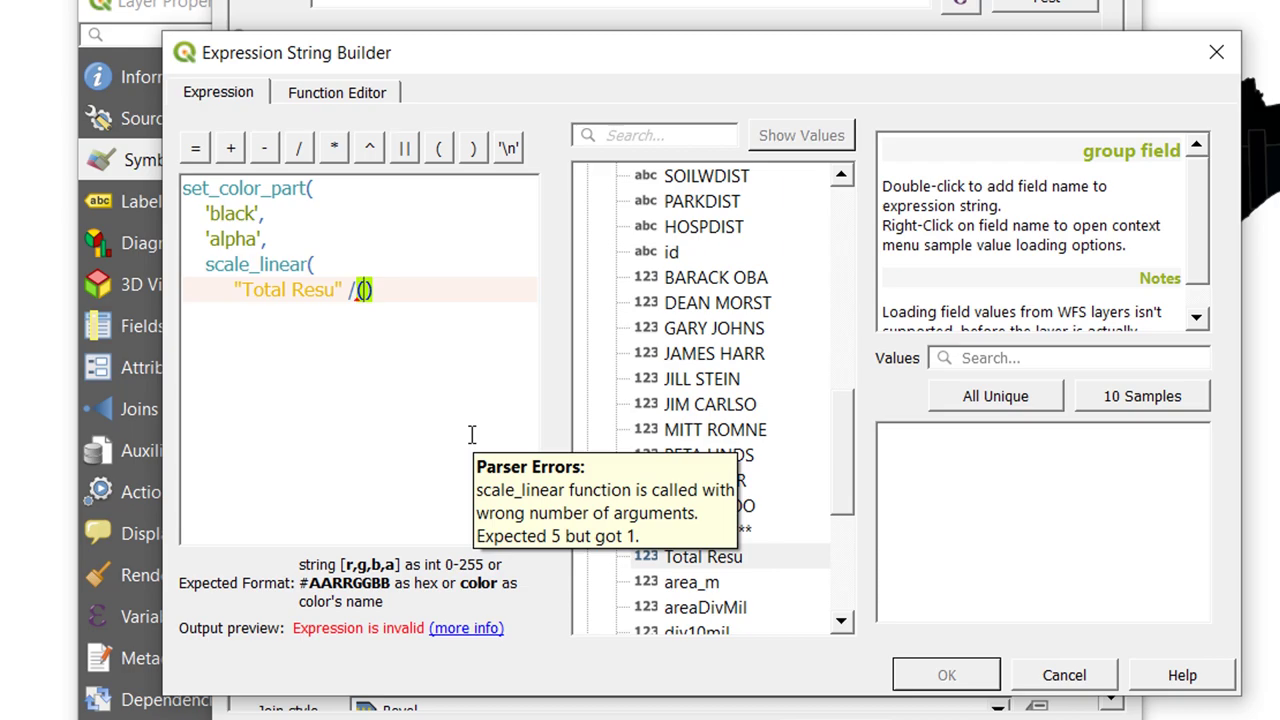
{"action": "type", "text": "$area"}
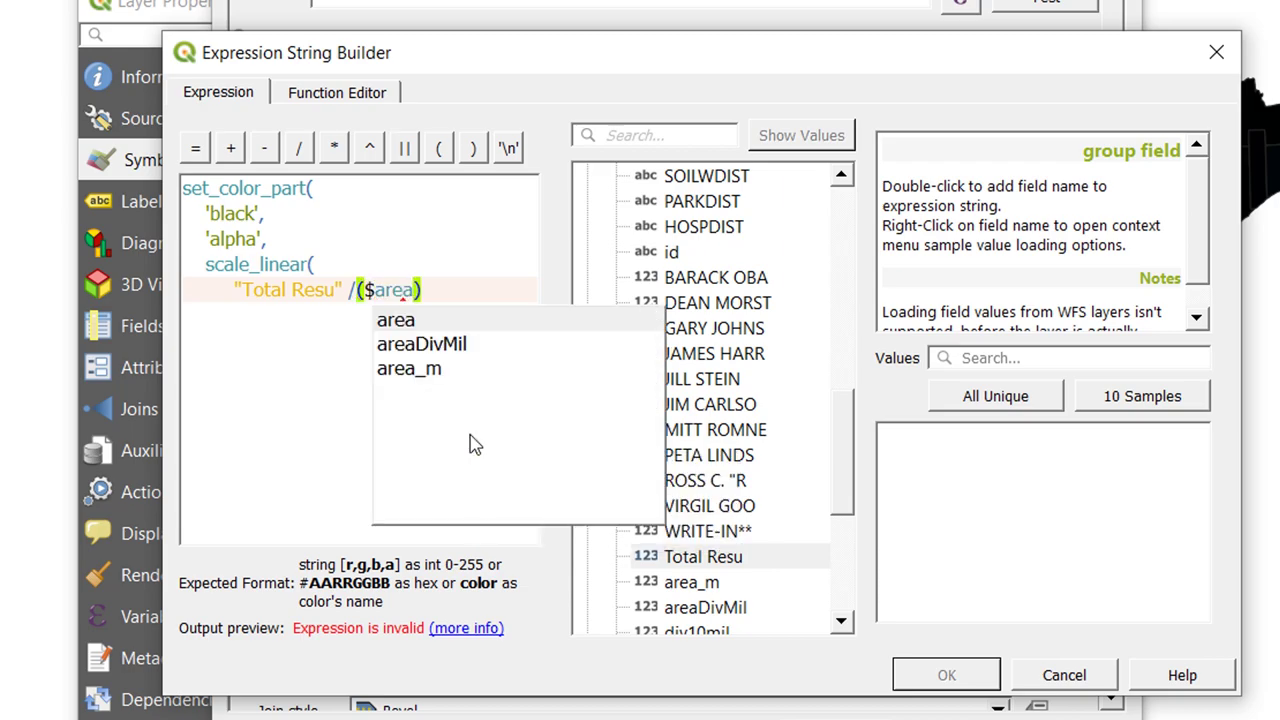
{"action": "key", "text": "Escape"}
{"action": "type", "text": "/10"}
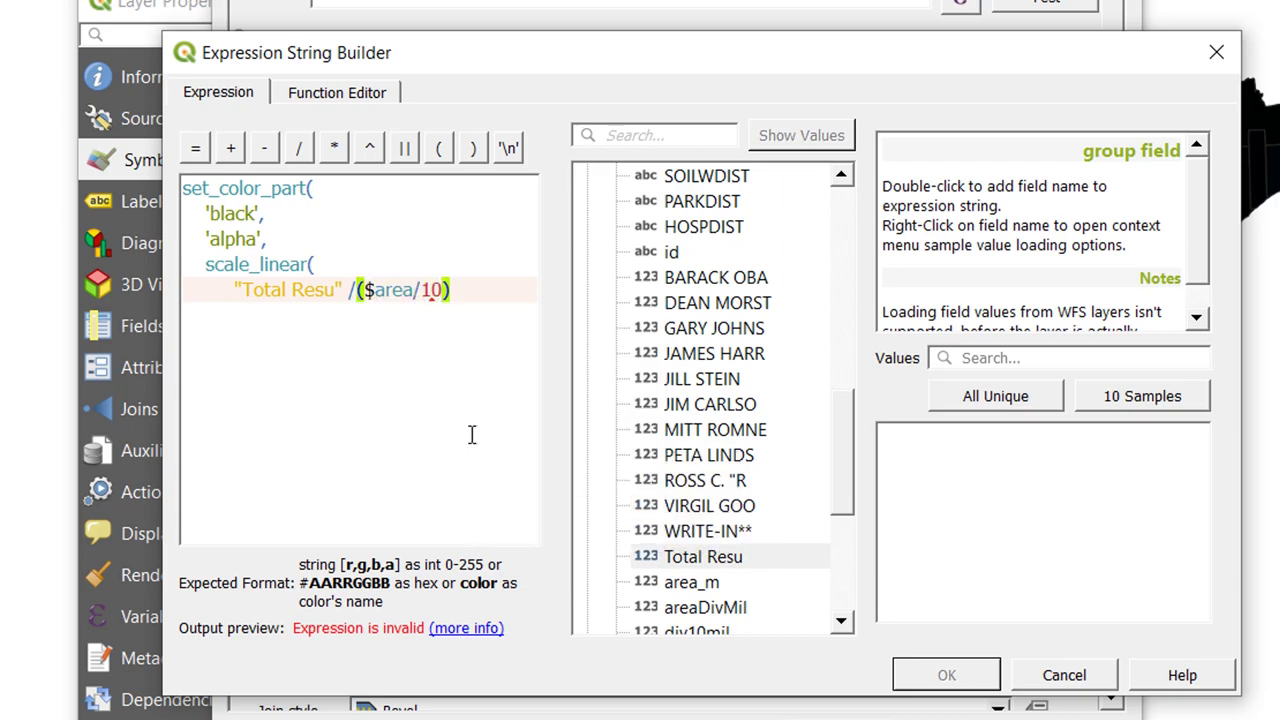
{"action": "type", "text": "00000"}
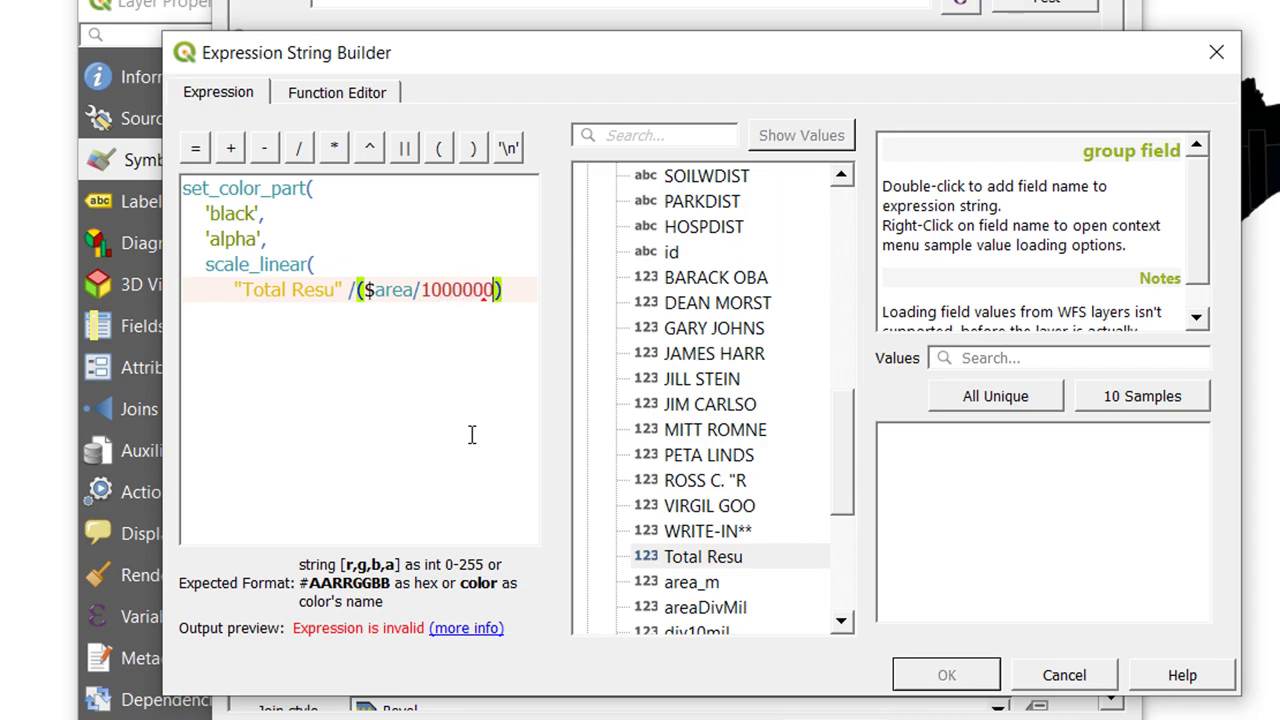
{"action": "type", "text": "0),"}
Step: Add the ranges 0,250 mapped to 255,0 and close the expression
{"action": "key", "text": "Return"}
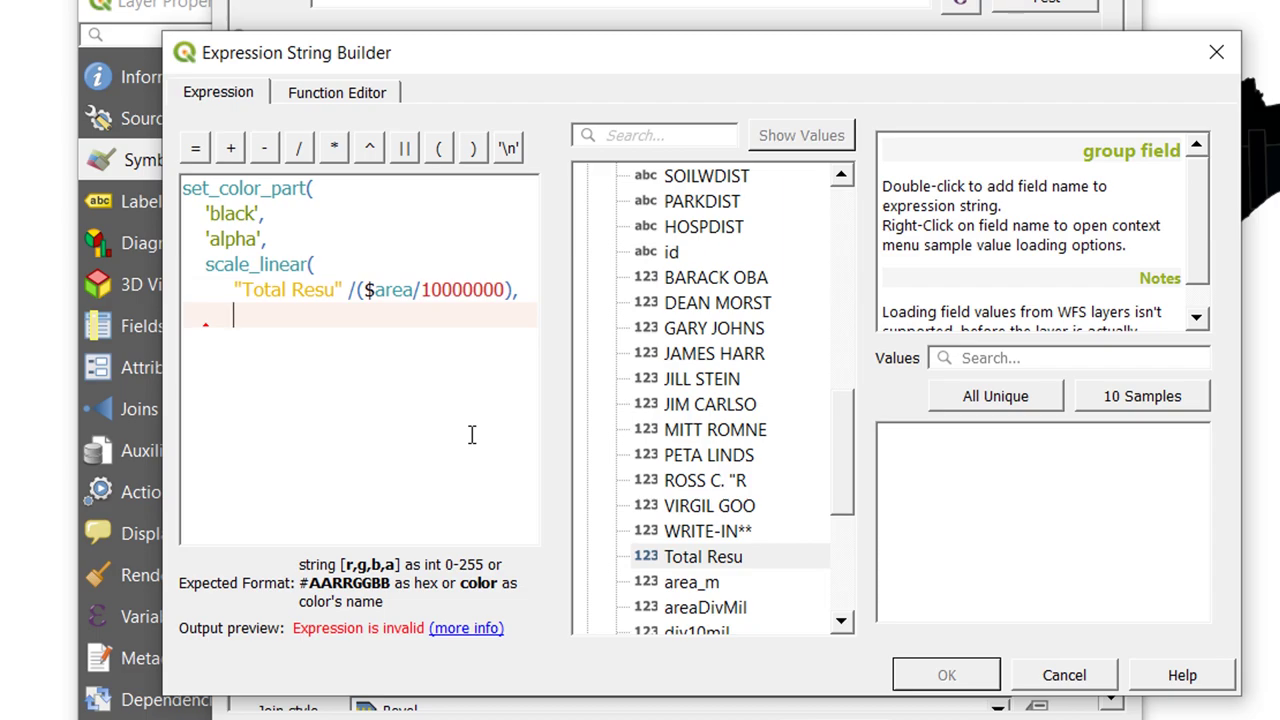
{"action": "type", "text": "0,250,"}
{"action": "key", "text": "Return"}
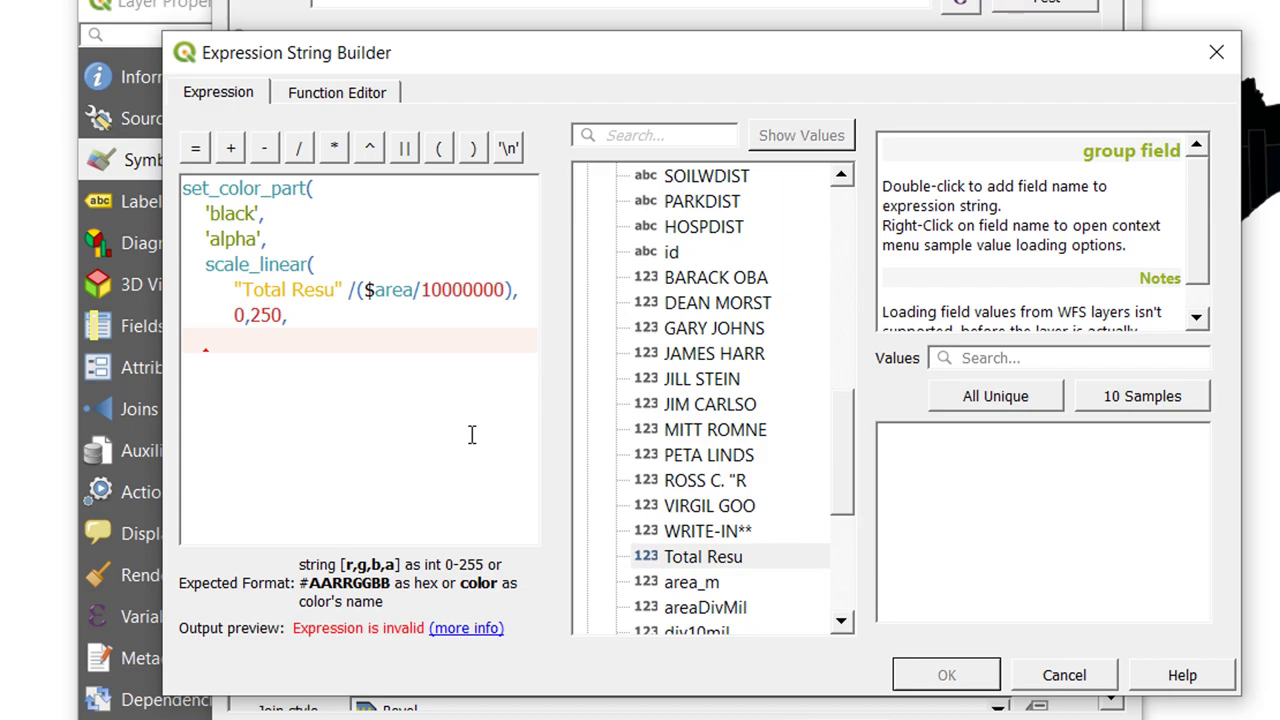
{"action": "type", "text": "255,"}
{"action": "type", "text": "0)"}
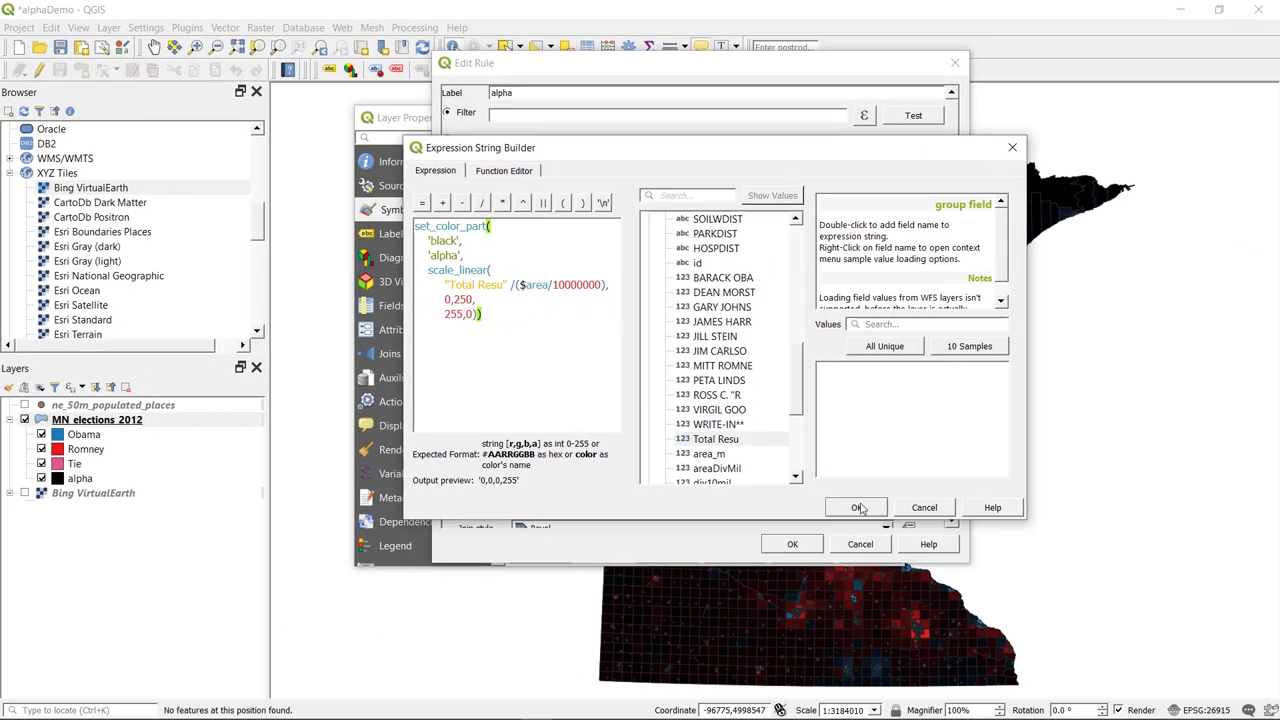
Step: Accept the density alpha expression and rule, apply the symbology, and close Layer Properties
{"action": "left_click", "coordinate": [856, 508]}
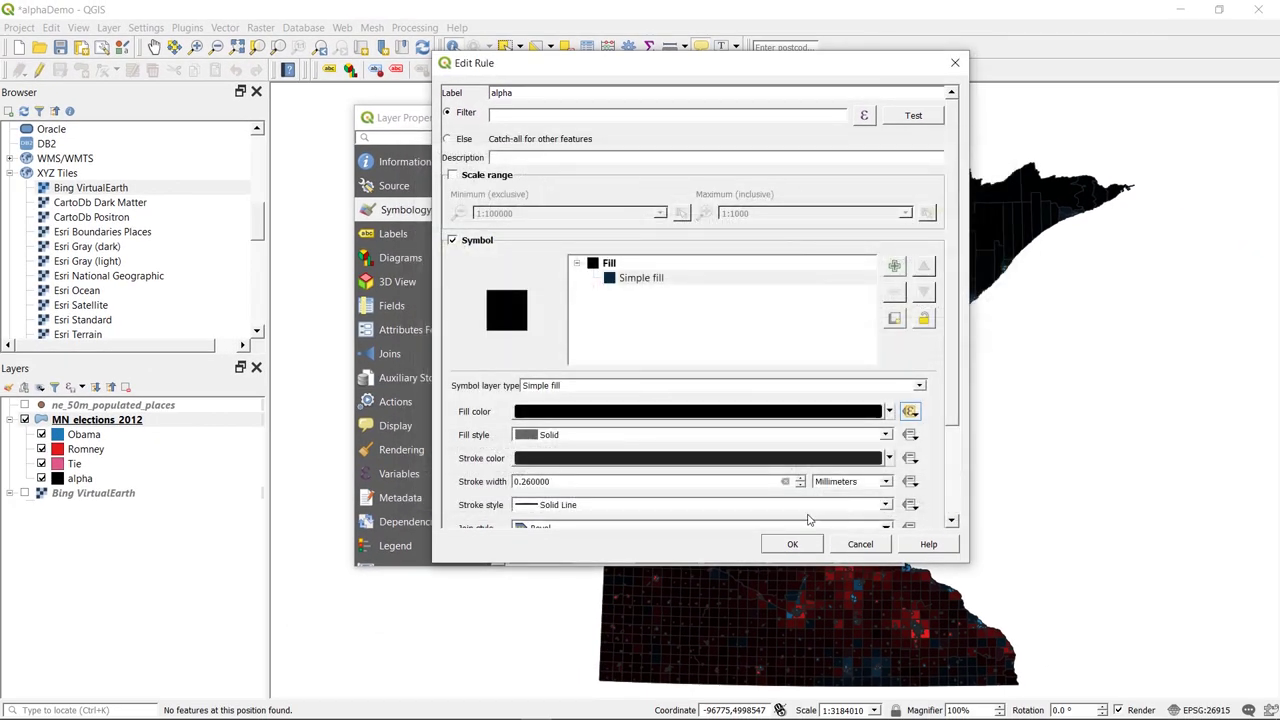
{"action": "left_click", "coordinate": [793, 546]}
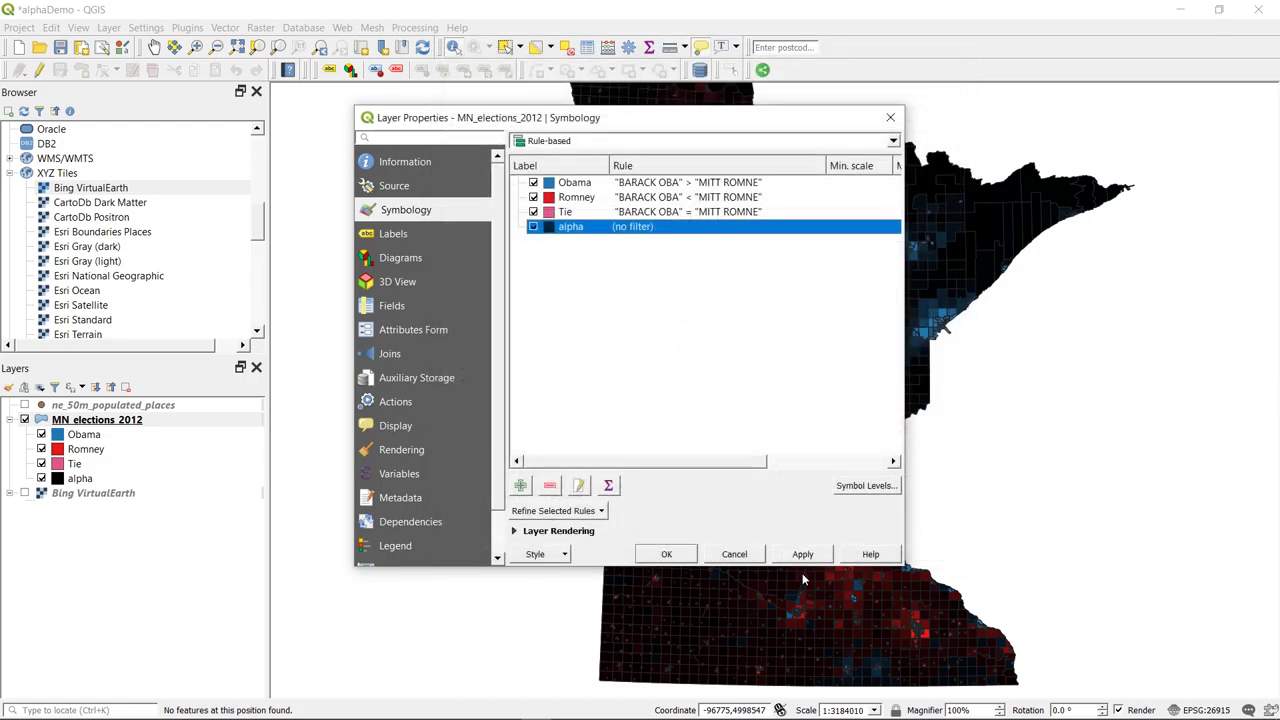
{"action": "left_click", "coordinate": [803, 554]}
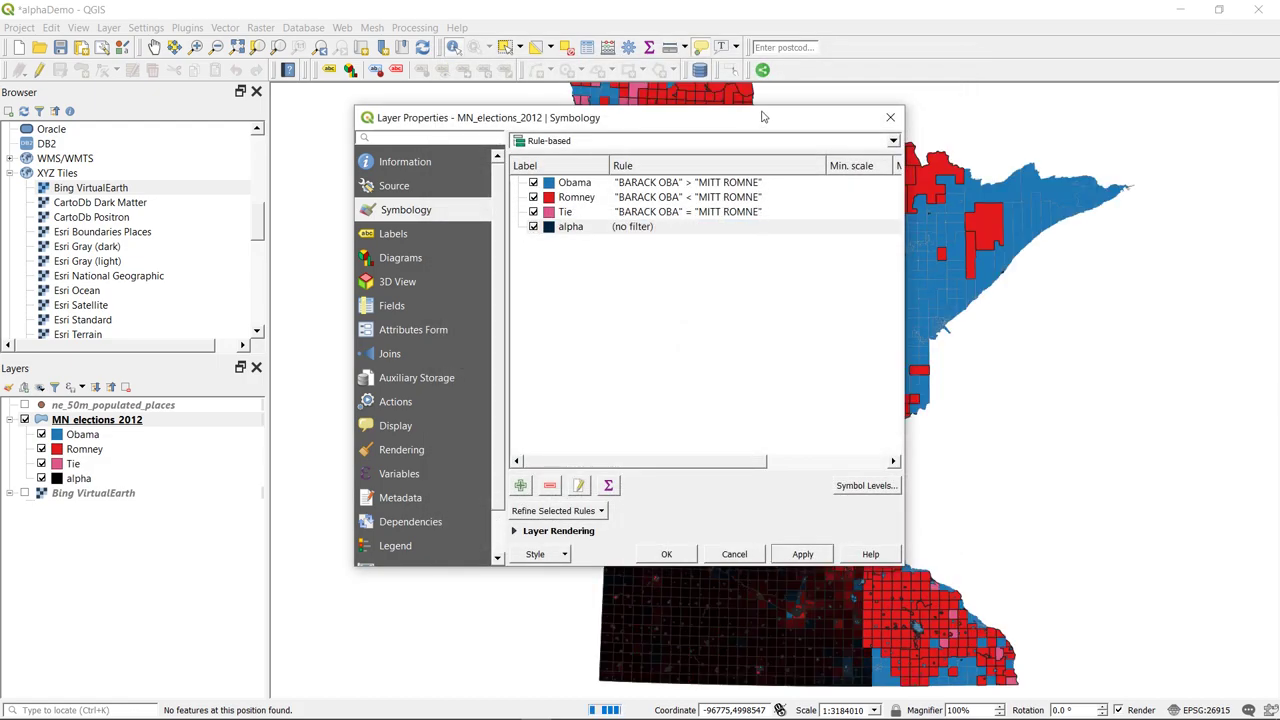
{"action": "left_click_drag", "start_coordinate": [763, 117], "coordinate": [408, 142]}
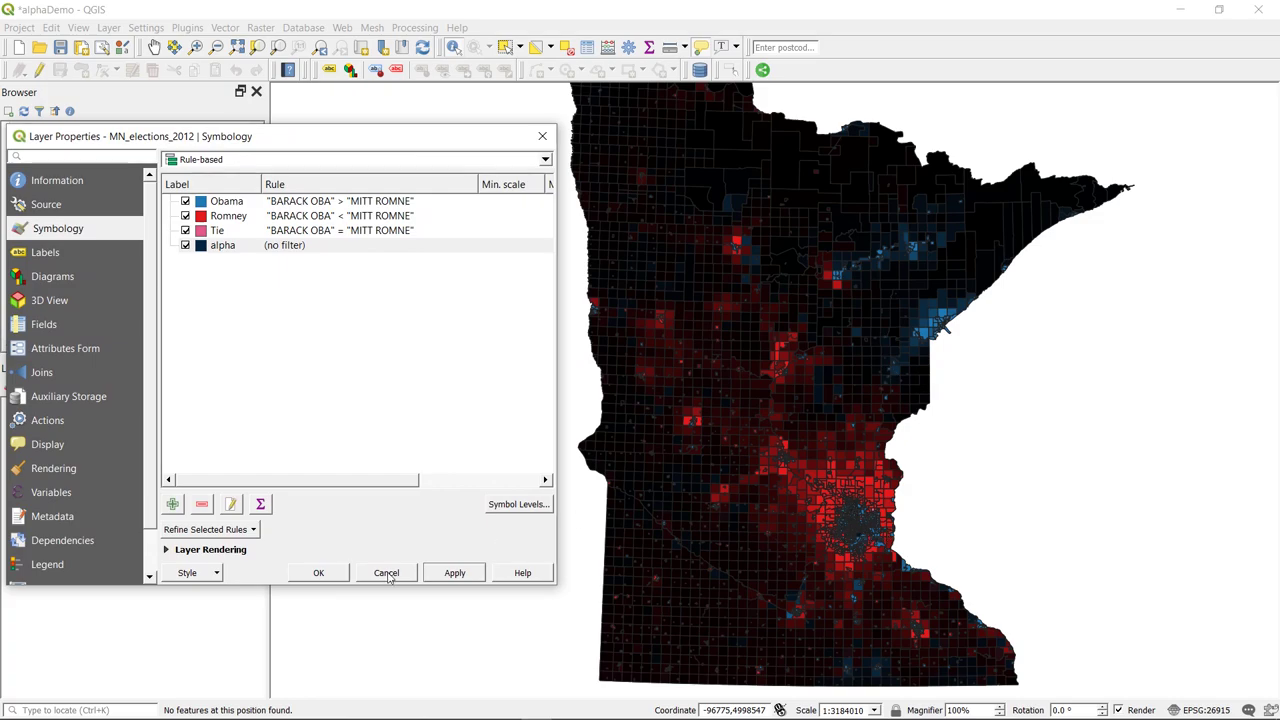
{"action": "left_click", "coordinate": [296, 580]}
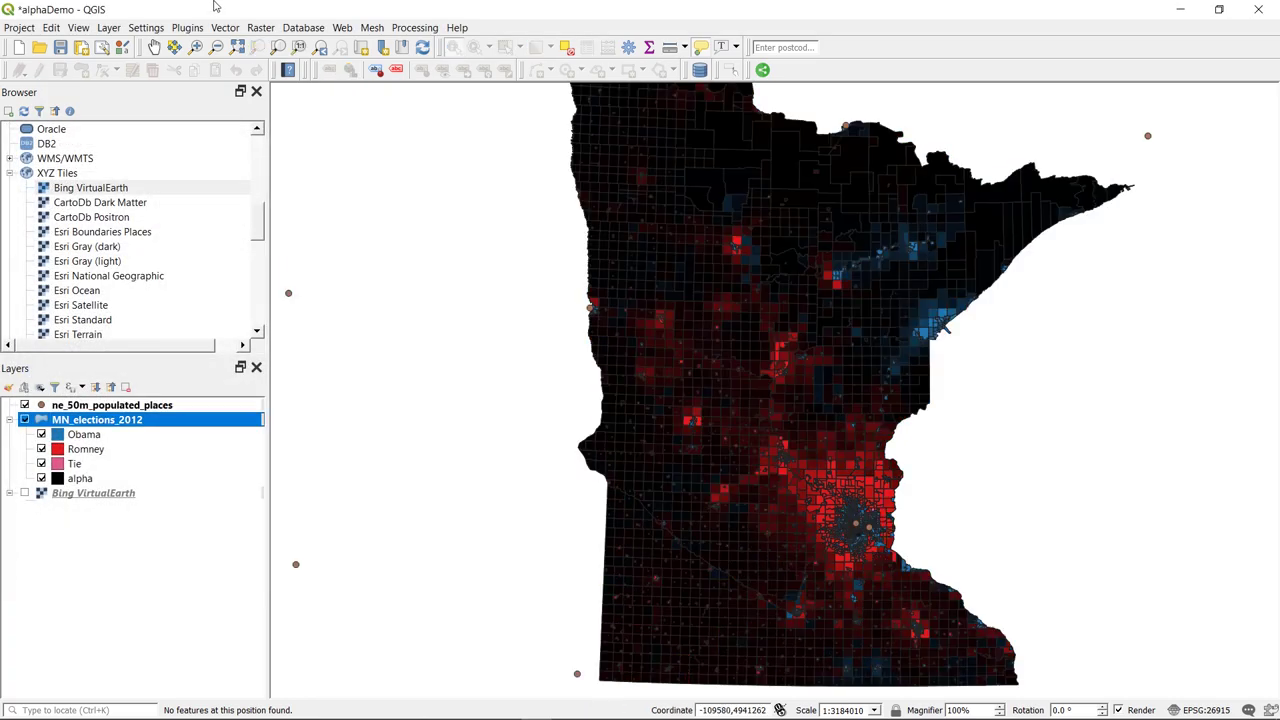
Step: Set the project's map background colour to black
{"action": "left_click", "coordinate": [20, 27]}
{"action": "left_click", "coordinate": [46, 249]}
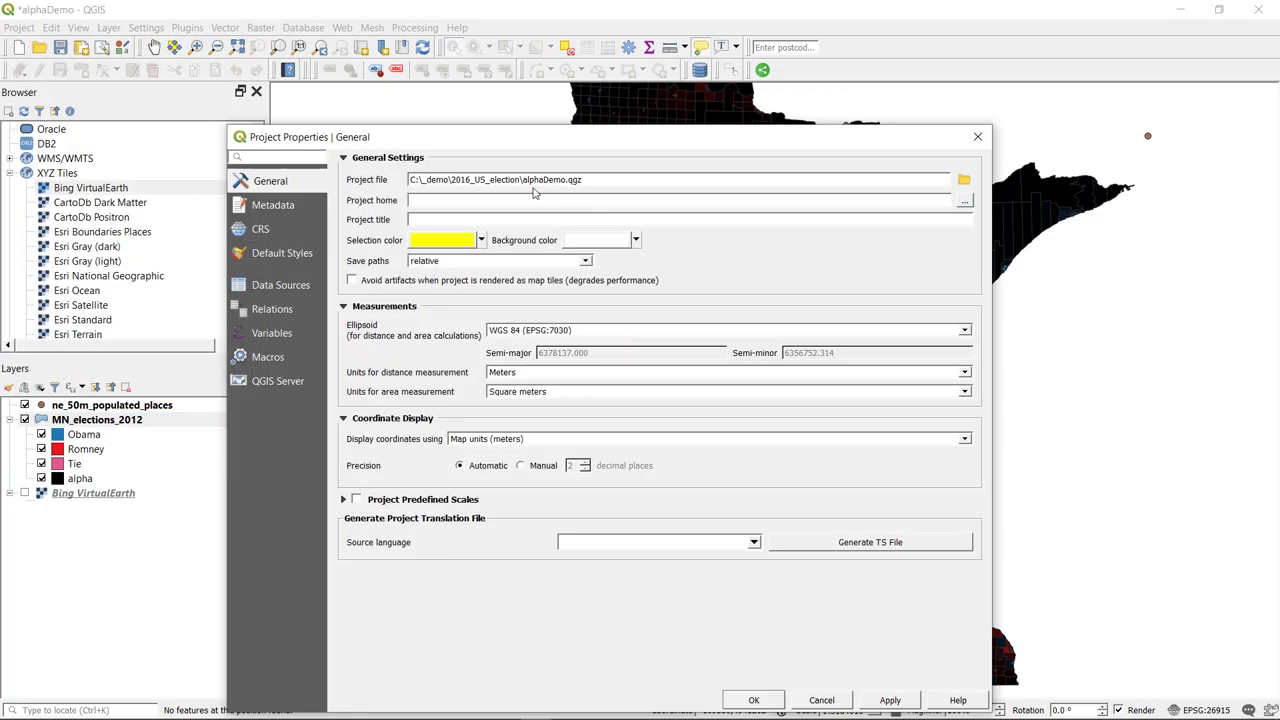
{"action": "left_click", "coordinate": [636, 240]}
{"action": "left_click", "coordinate": [575, 539]}
{"action": "left_click", "coordinate": [745, 699]}
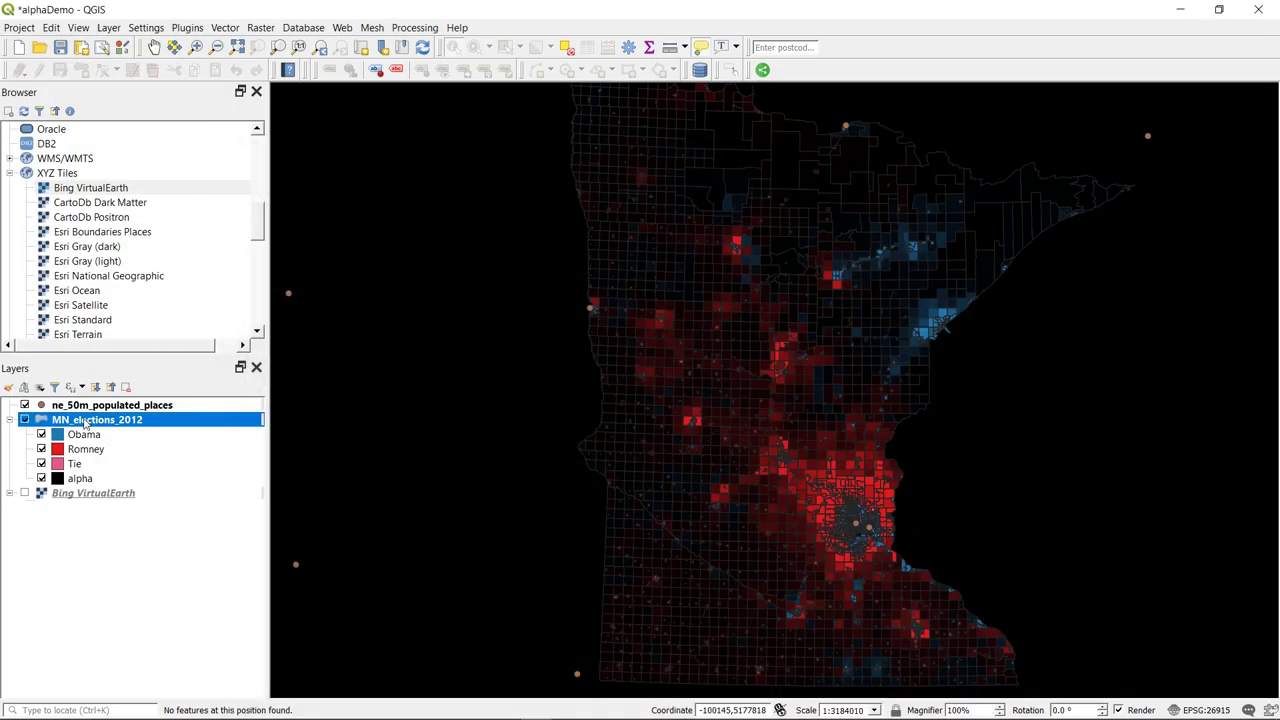
Step: Make ne_50m_populated_places markers transparent and turn on Single labels
{"action": "double_click", "coordinate": [108, 405]}
{"action": "left_click", "coordinate": [345, 197]}
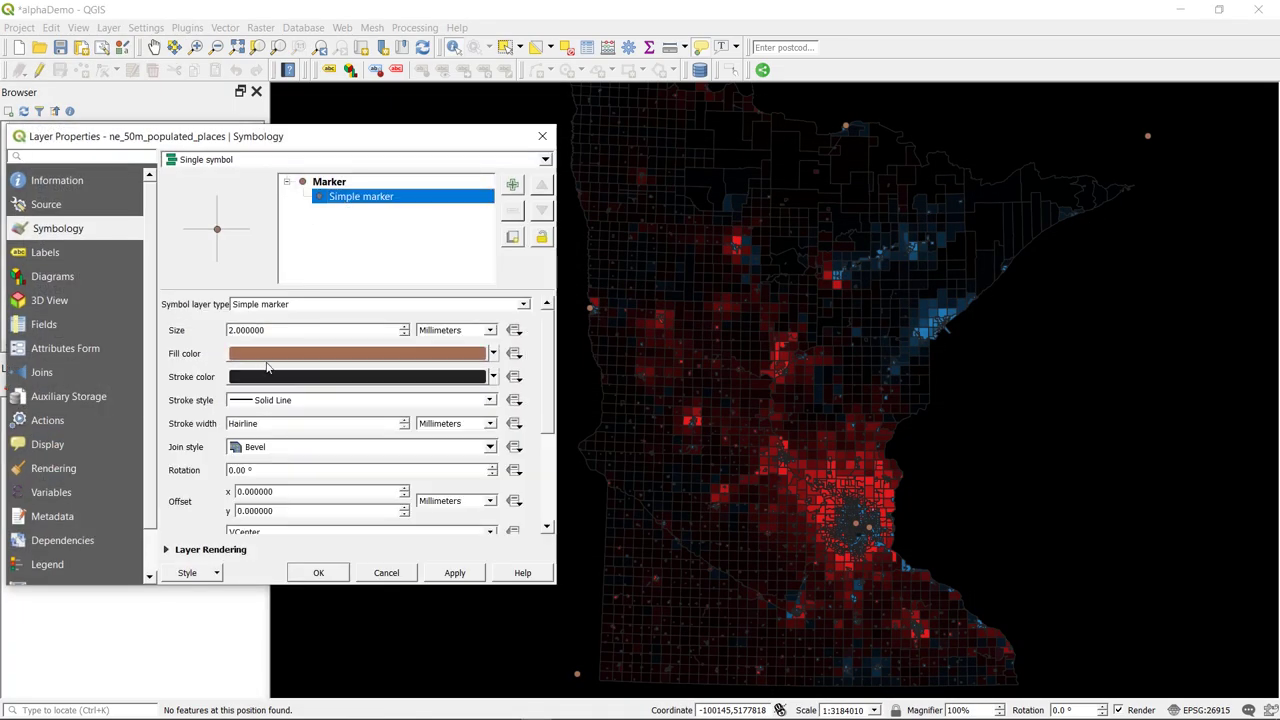
{"action": "left_click", "coordinate": [493, 353]}
{"action": "left_click", "coordinate": [45, 252]}
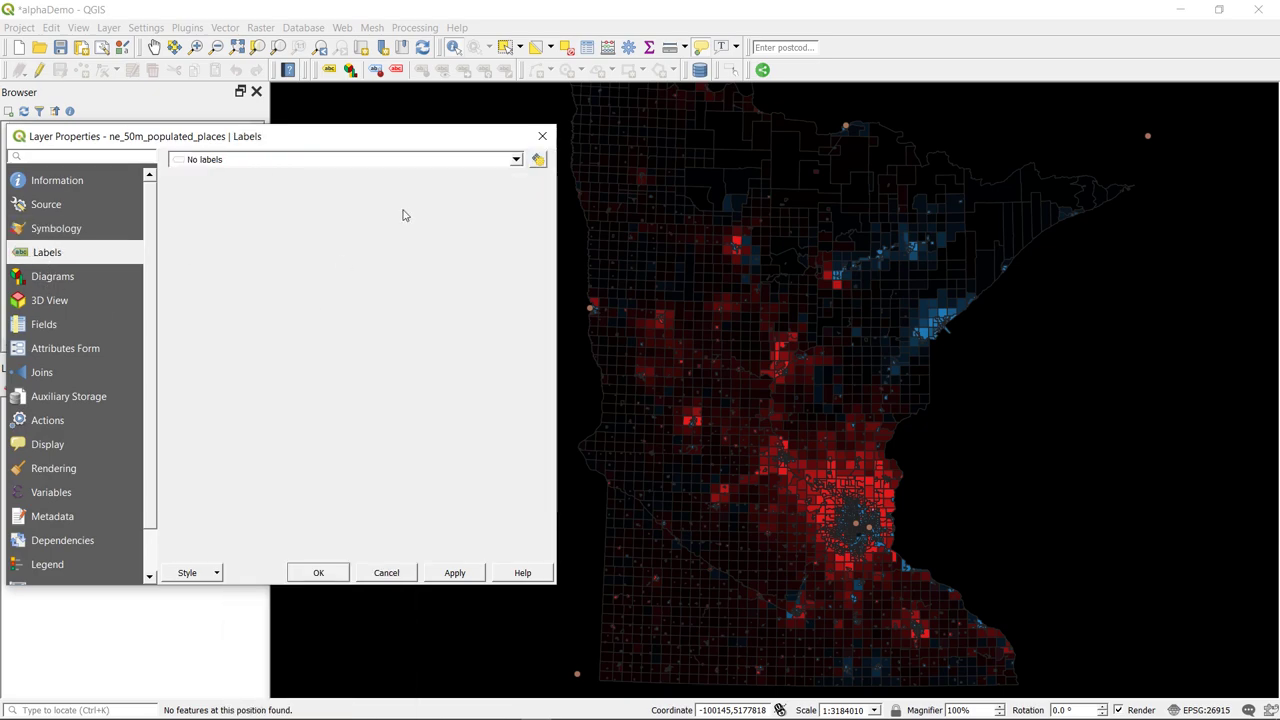
{"action": "left_click", "coordinate": [516, 159]}
{"action": "left_click", "coordinate": [470, 191]}
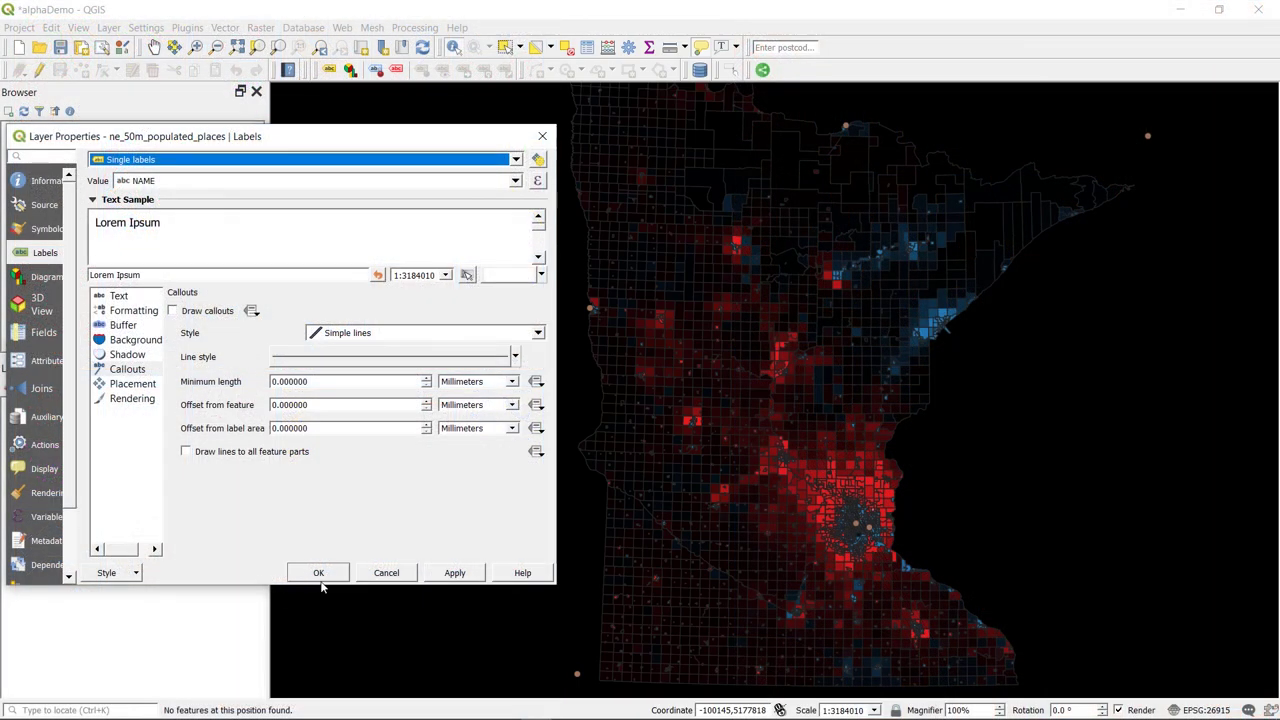
{"action": "left_click", "coordinate": [320, 571]}
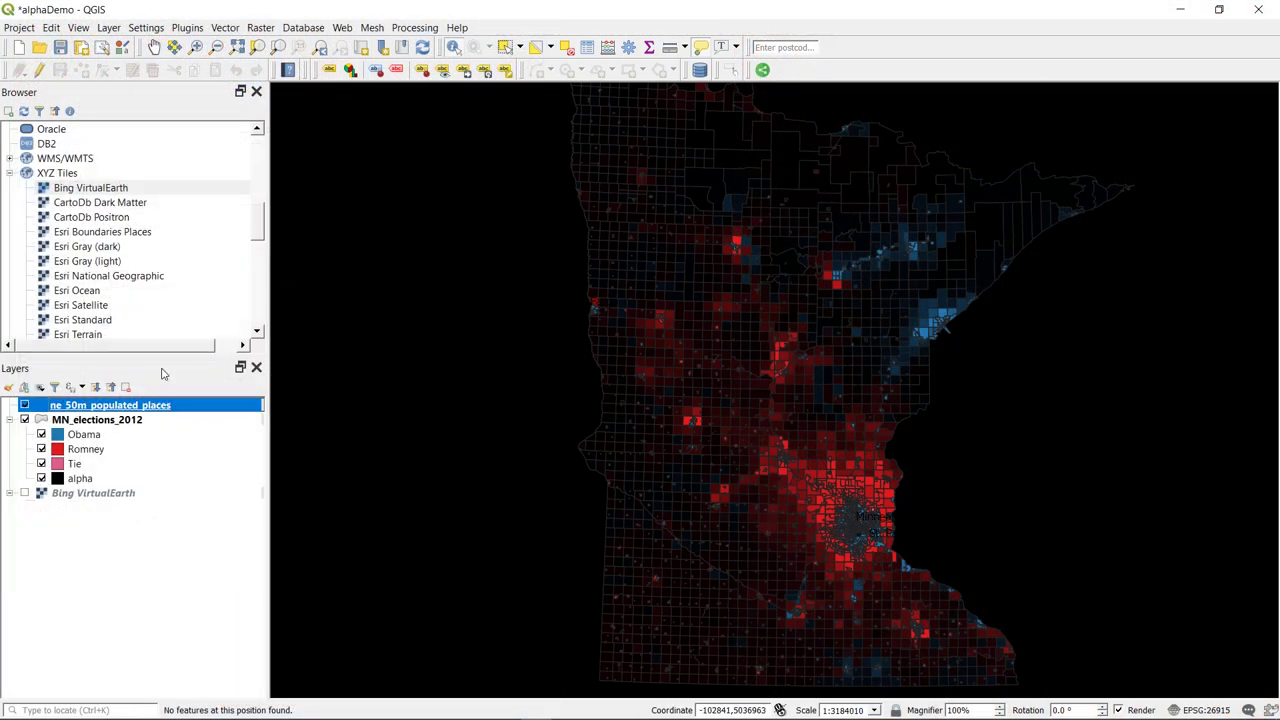
Step: Make the city label text white and apply it to the map
{"action": "double_click", "coordinate": [110, 405]}
{"action": "left_click_drag", "start_coordinate": [539, 285], "coordinate": [716, 300]}
{"action": "left_click", "coordinate": [199, 295]}
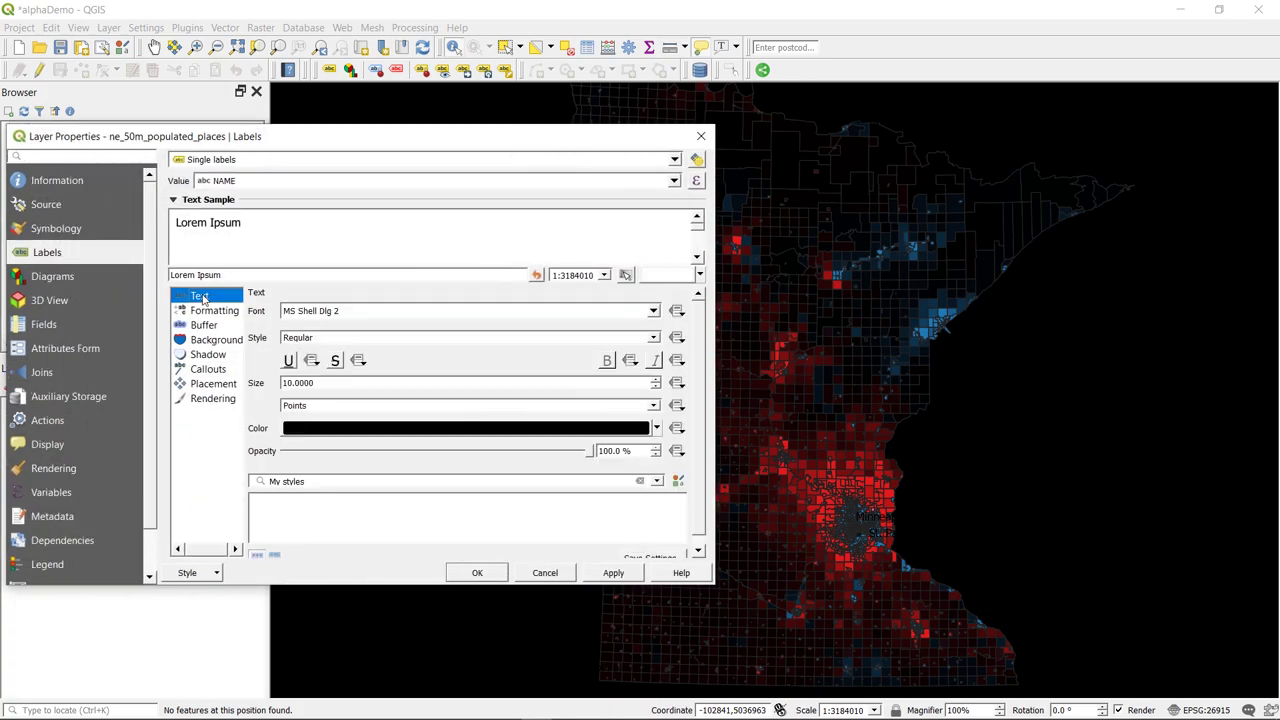
{"action": "left_click", "coordinate": [656, 427]}
{"action": "left_click", "coordinate": [330, 622]}
{"action": "left_click", "coordinate": [610, 573]}
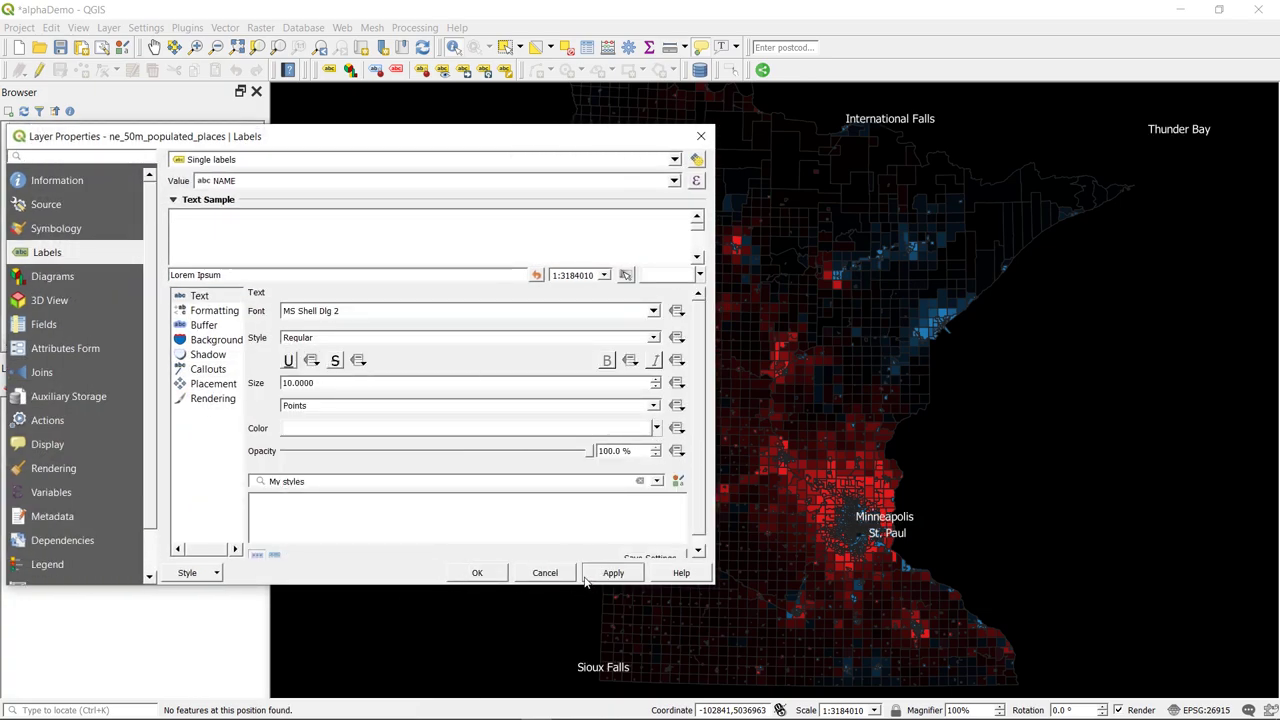
{"action": "left_click", "coordinate": [477, 572]}
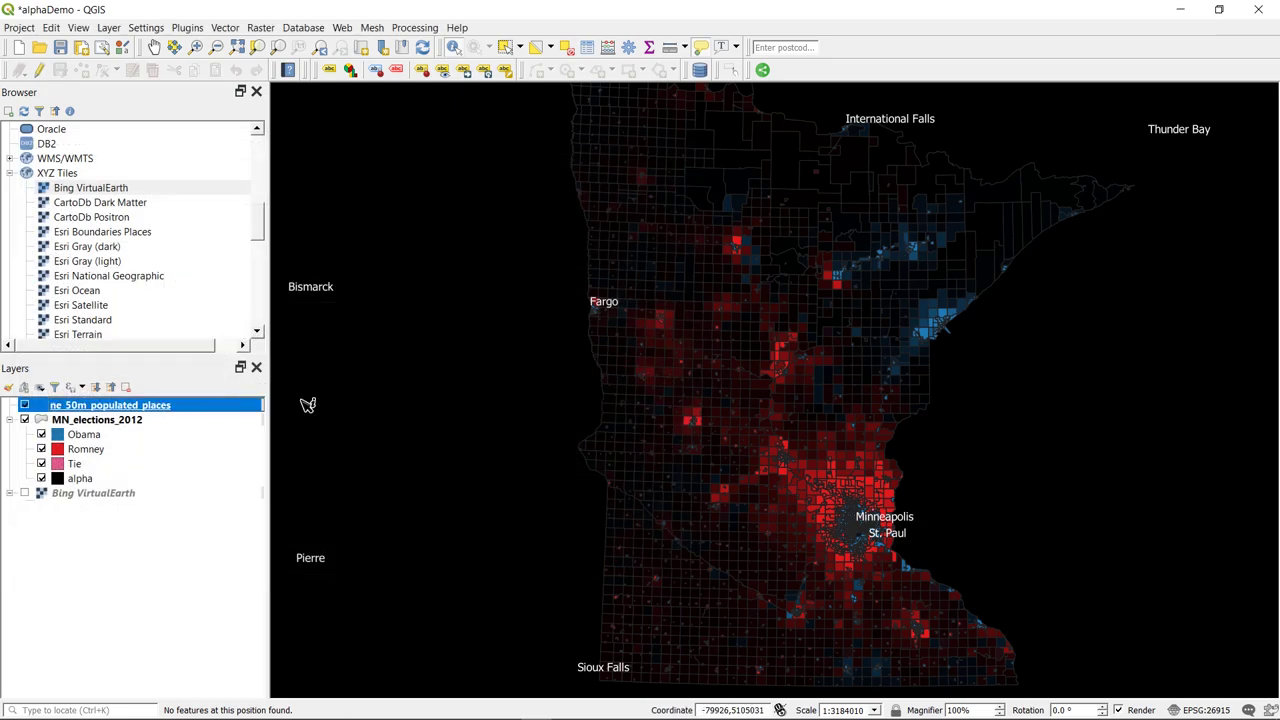
Step: In MN_elections_2012 symbology, set the Obama rule's outline colour to blue
{"action": "double_click", "coordinate": [96, 419]}
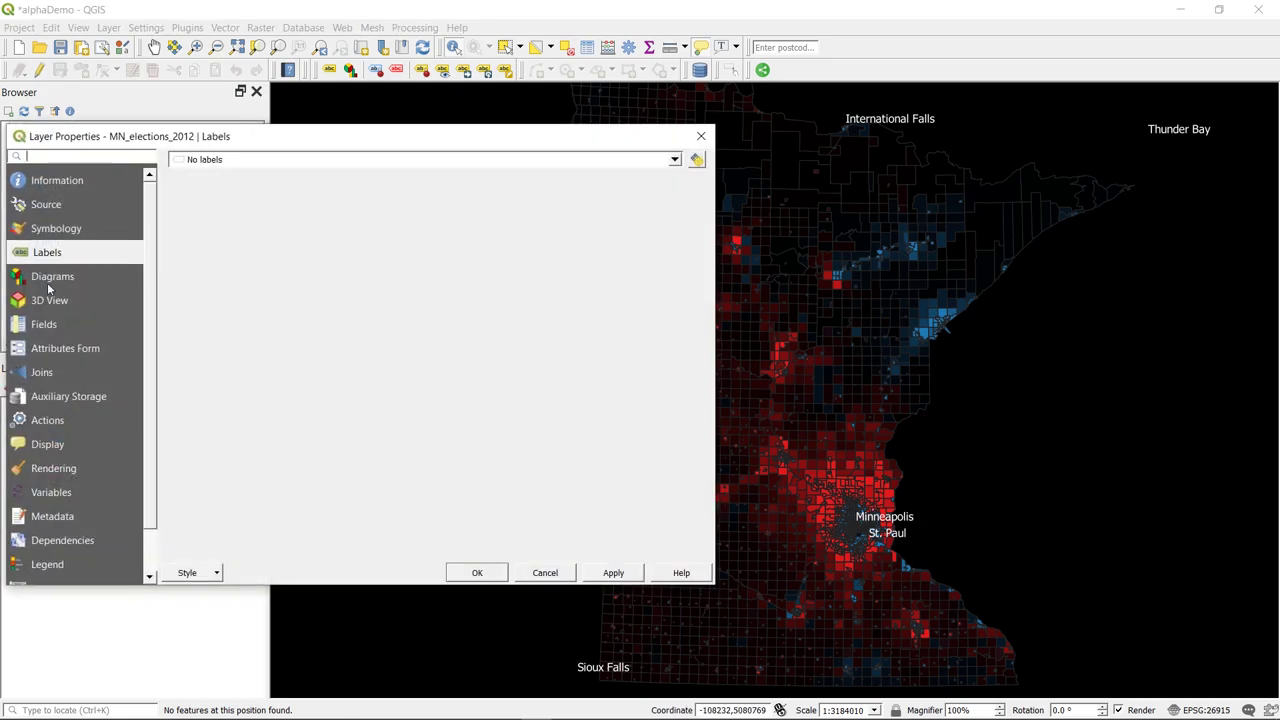
{"action": "left_click", "coordinate": [58, 228]}
{"action": "left_click", "coordinate": [228, 201]}
{"action": "double_click", "coordinate": [226, 201]}
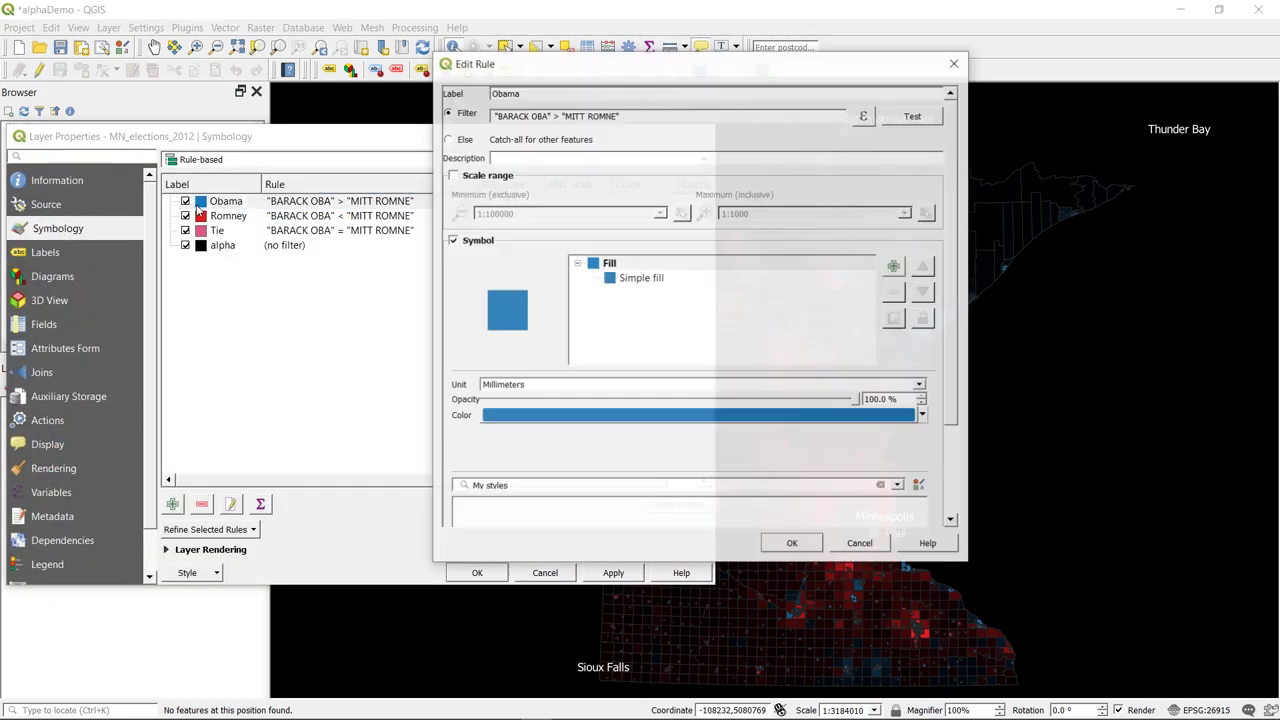
{"action": "left_click", "coordinate": [888, 458]}
{"action": "left_click", "coordinate": [555, 589]}
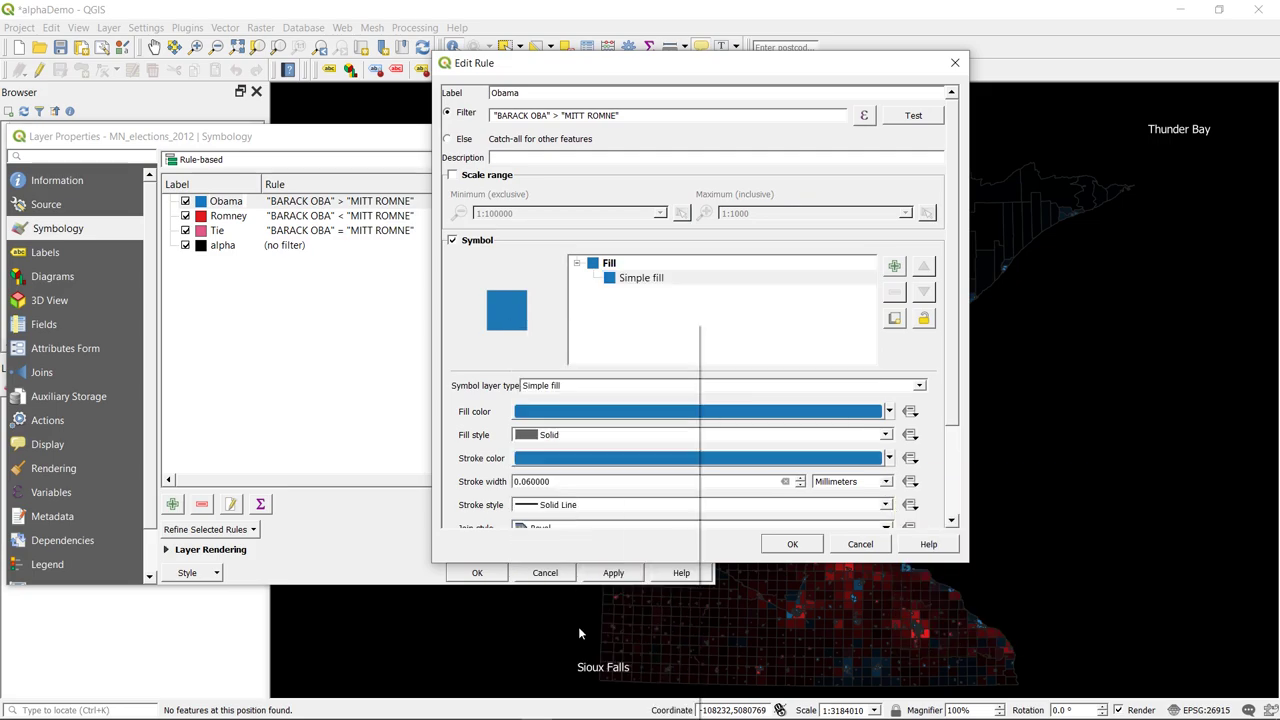
{"action": "left_click", "coordinate": [911, 460]}
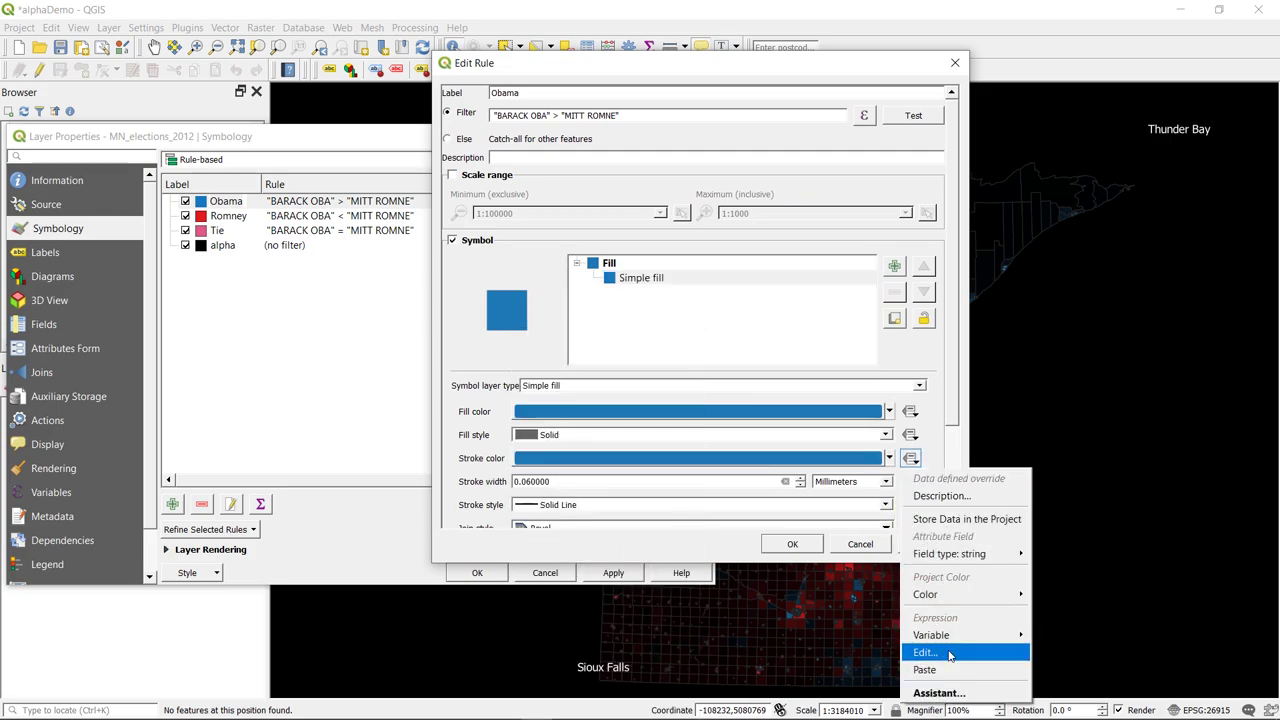
{"action": "left_click", "coordinate": [792, 544]}
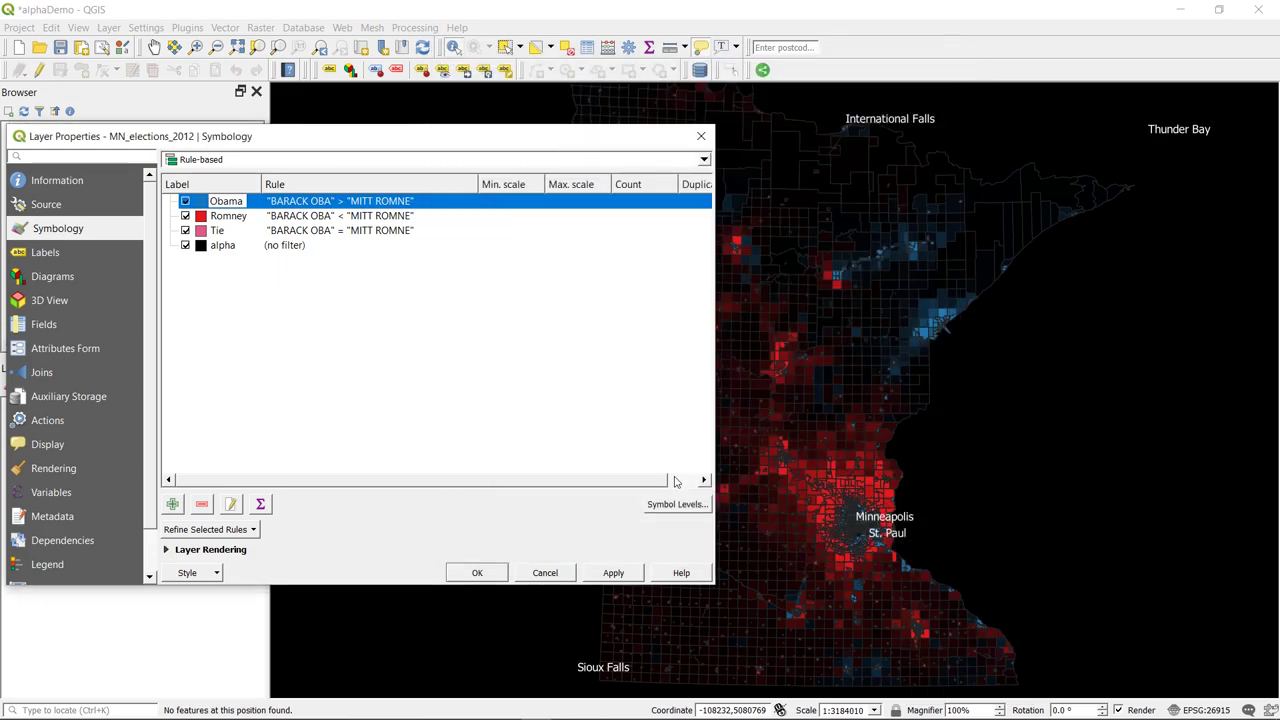
Step: Reload the alpha rule's recent density expression and change the 250 bound to 10
{"action": "double_click", "coordinate": [222, 245]}
{"action": "left_click", "coordinate": [640, 277]}
{"action": "left_click", "coordinate": [909, 411]}
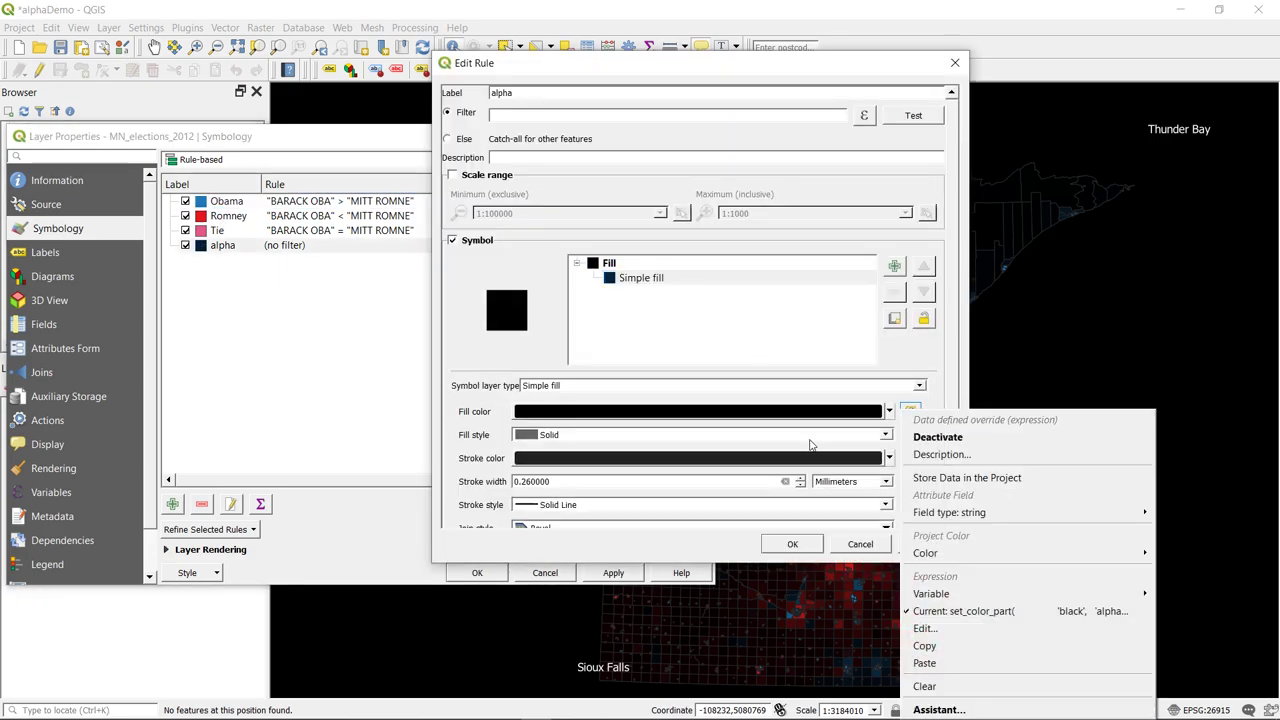
{"action": "left_click", "coordinate": [911, 458]}
{"action": "left_click", "coordinate": [925, 652]}
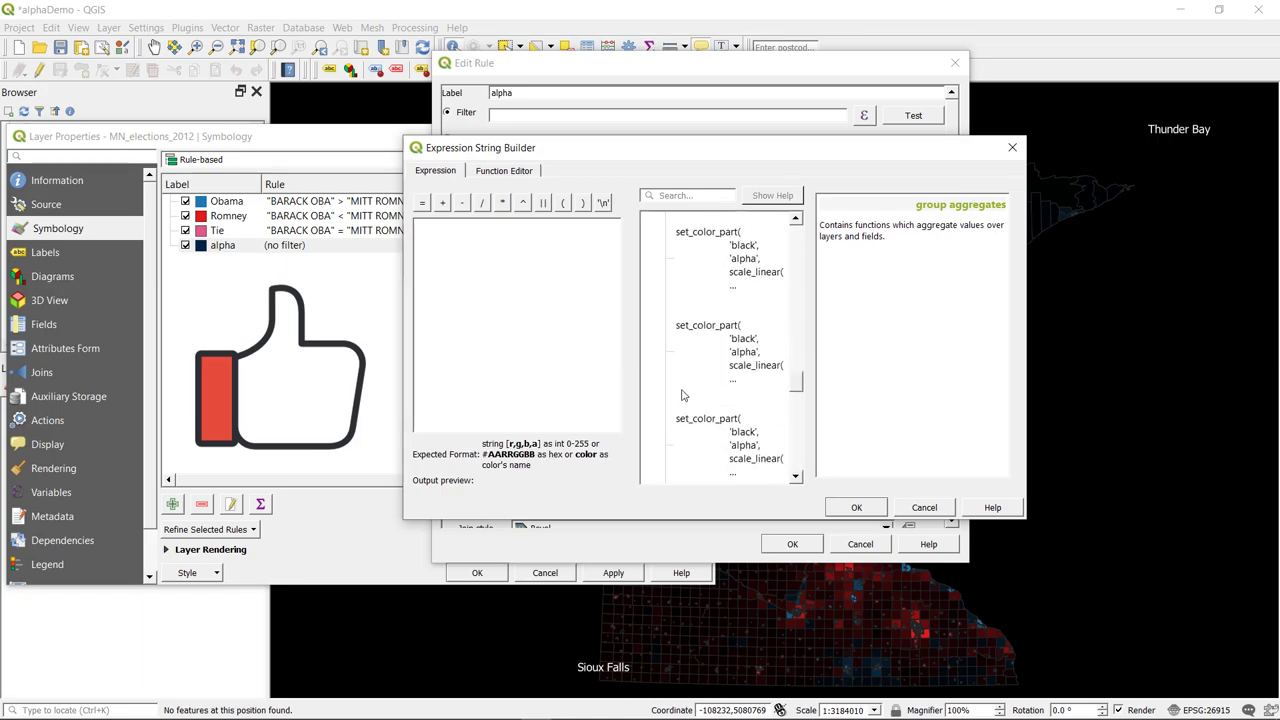
{"action": "double_click", "coordinate": [736, 332]}
{"action": "double_click", "coordinate": [470, 299]}
{"action": "type", "text": "10"}
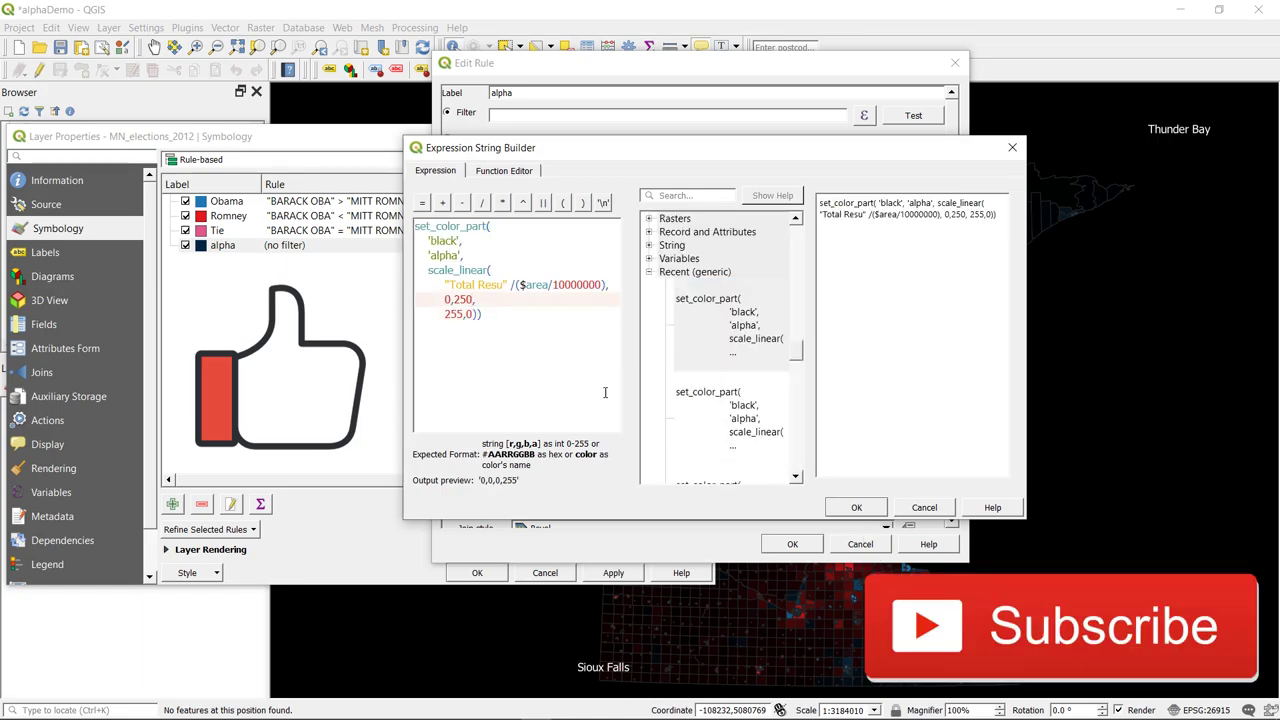